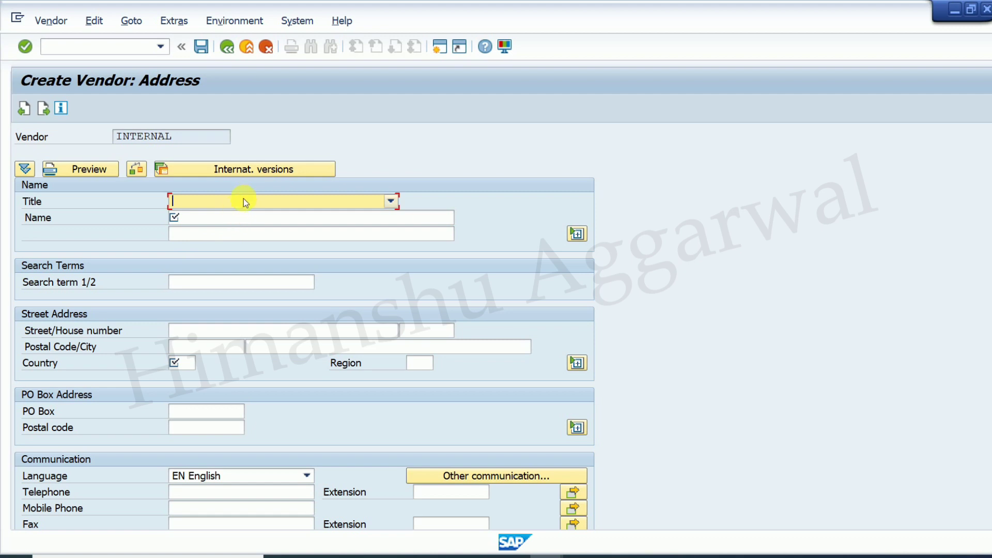
- Set the vendor's title to Company, name CNG India Ltd., and country IN
click(248, 211)
click(246, 219)
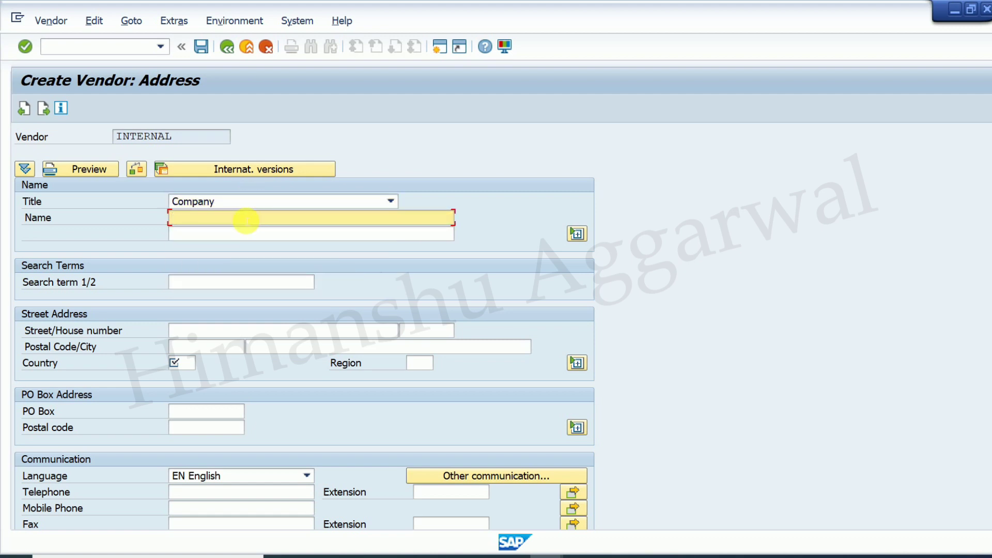
text(CNG India Ltd.)
click(181, 364)
text(in)
key(Tab)
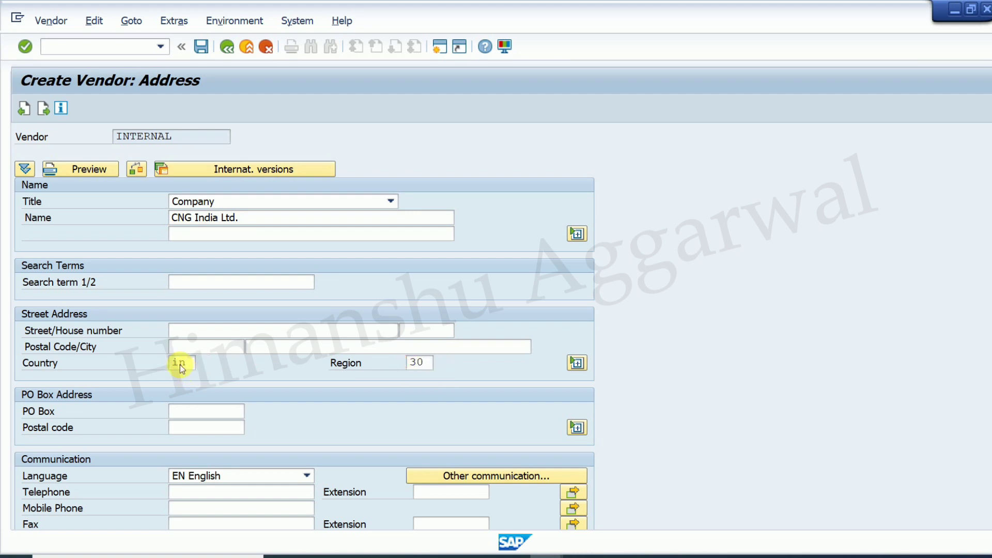
key(Return)
key(Return)
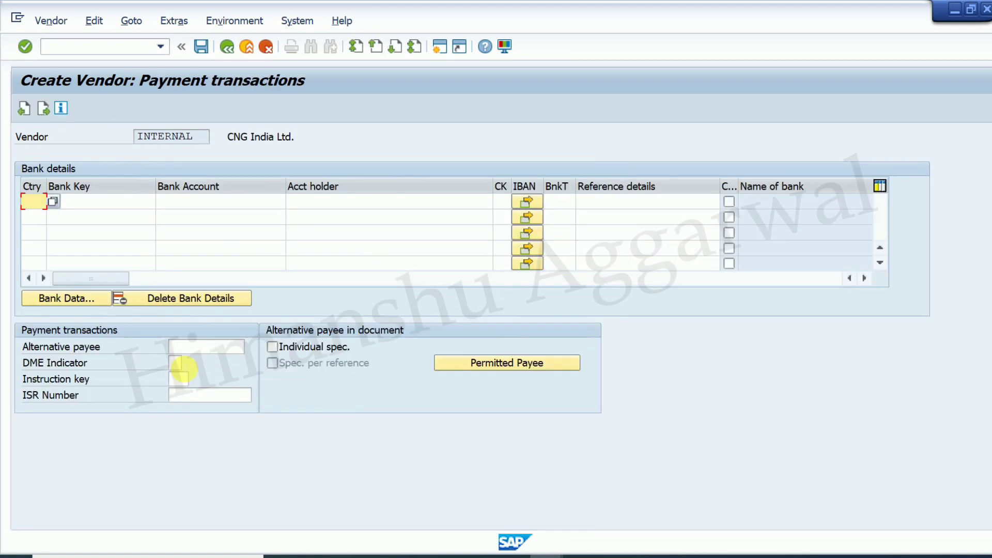
- Enter bank country IN, bank key 74125, the bank account number, and holder CNG India Ltd
text(in)
key(Tab)
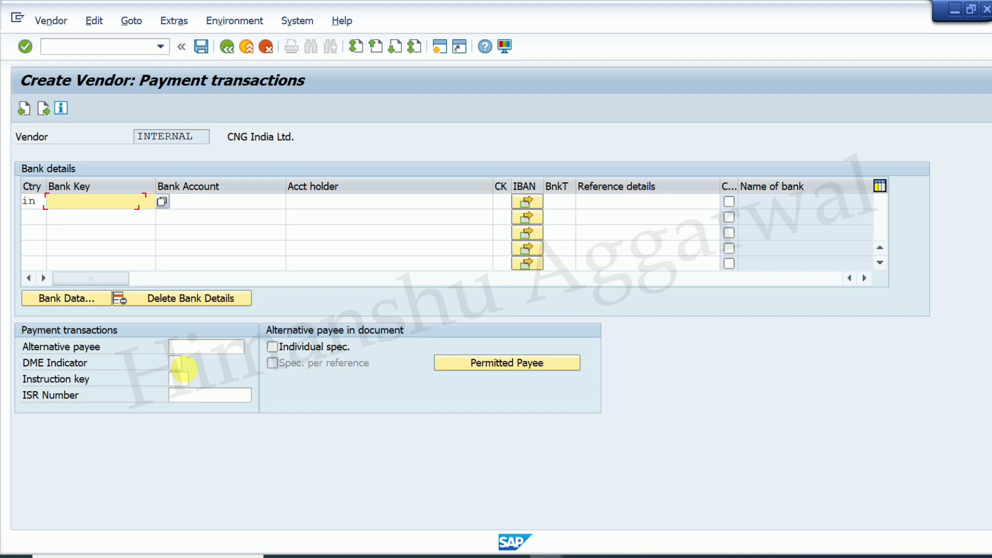
text(74125)
key(Tab)
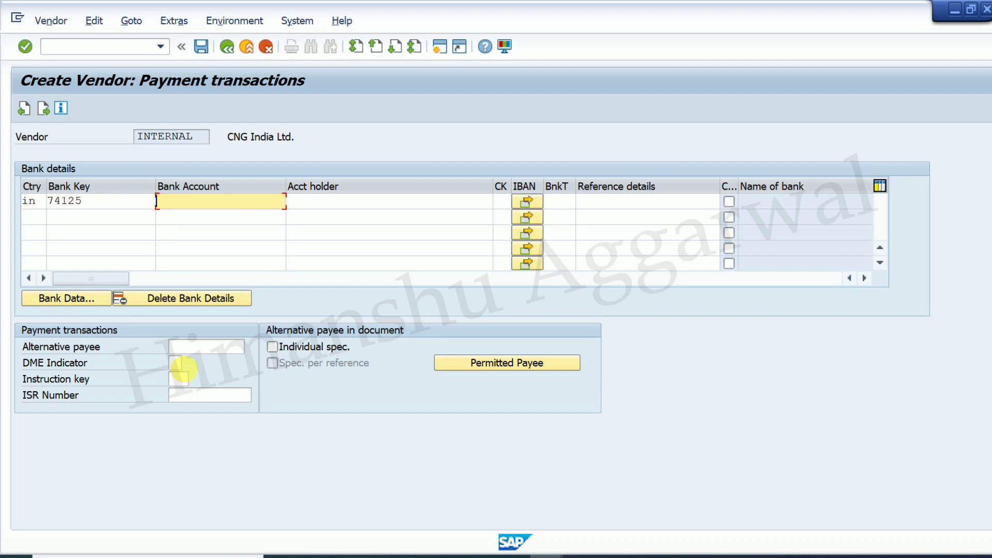
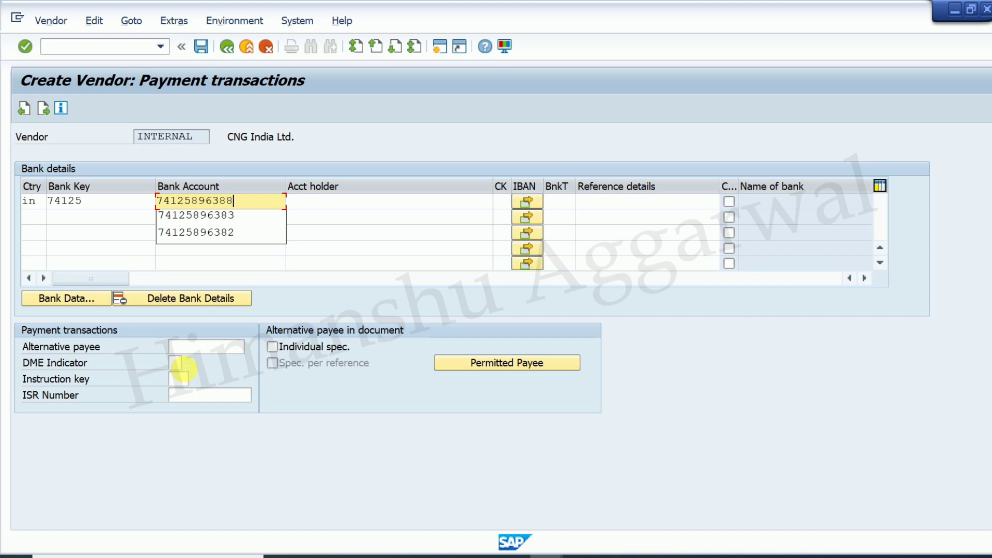
key(Tab)
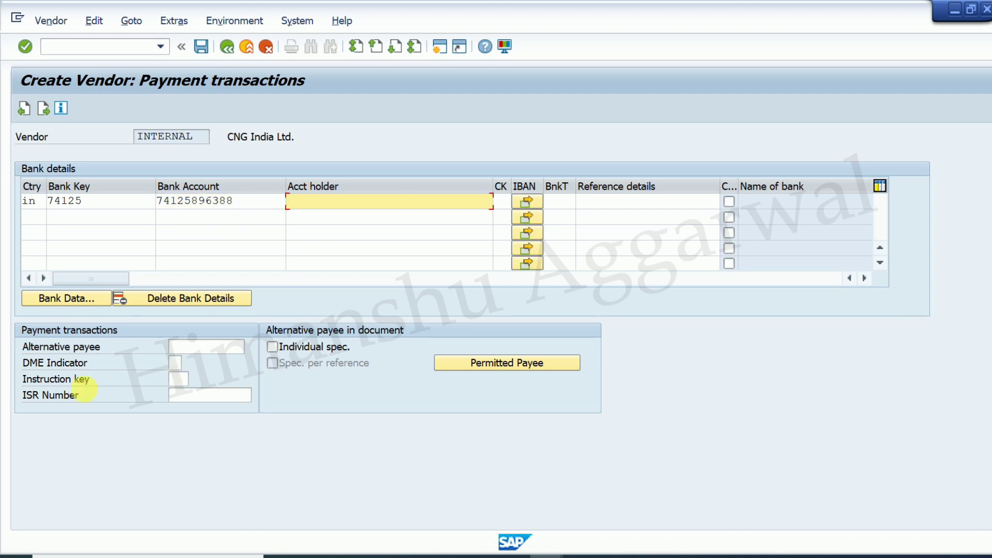
click(295, 138)
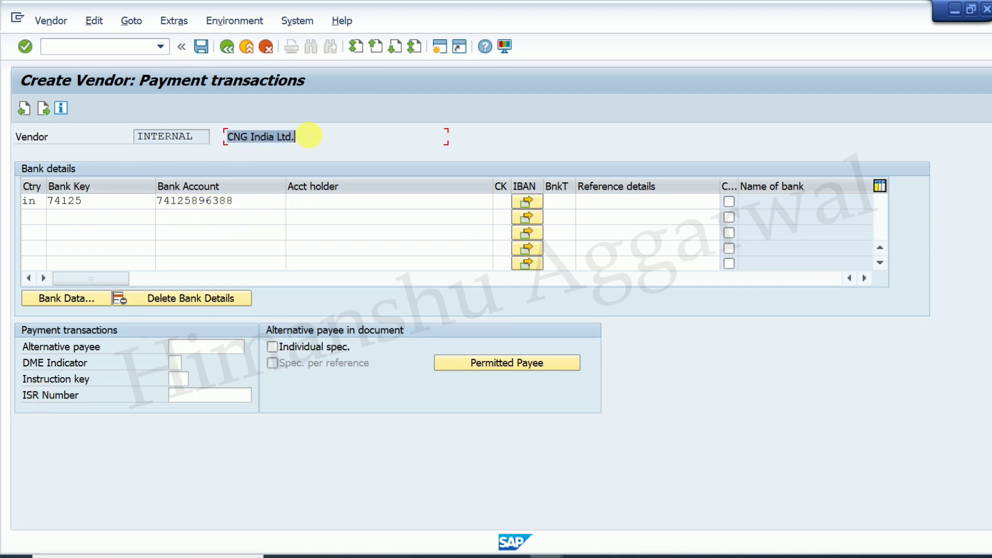
click(321, 203)
text(CNG India Ltd.)
key(Return)
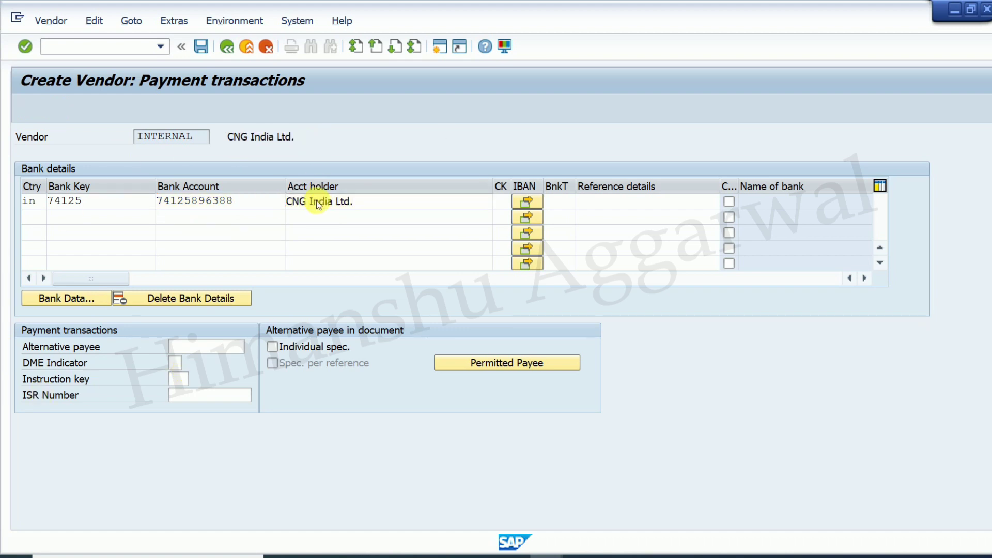
key(Return)
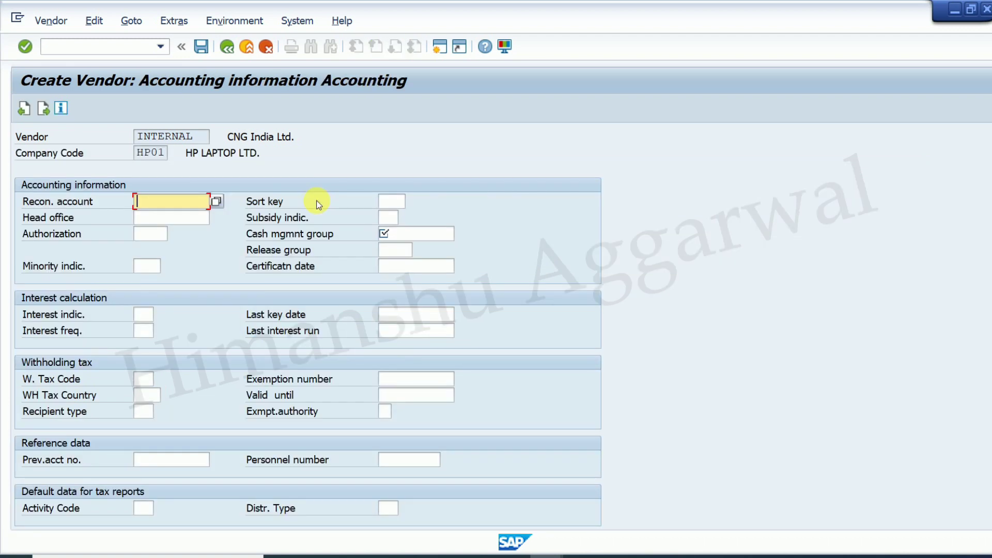
- Set reconciliation account 300500 and cash management group A1 in the vendor's accounting data
text(300)
click(203, 219)
click(409, 236)
text(A)
click(405, 243)
key(Return)
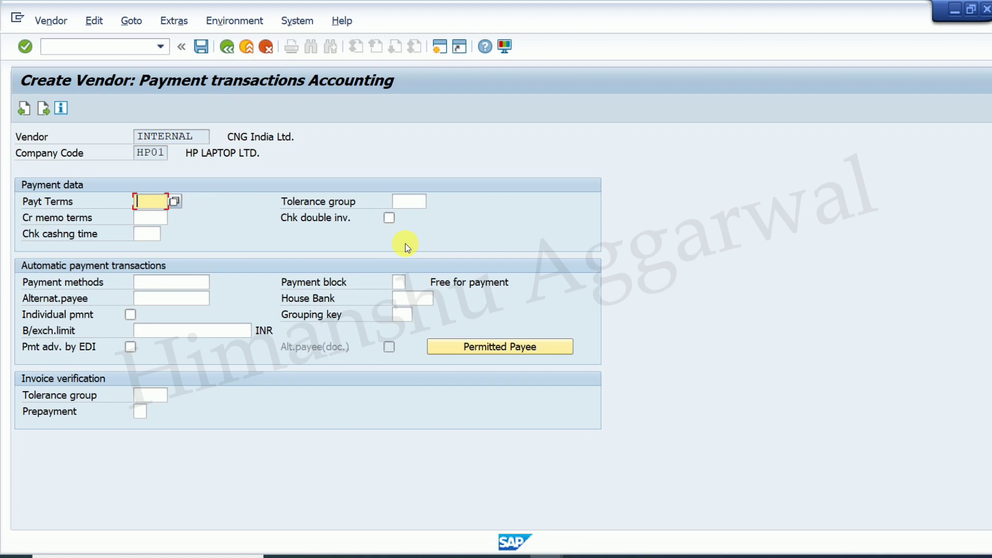
key(Return)
key(Return)
- Set order currency INR, enable GR-based invoice verification, and save the vendor
text(i)
click(213, 217)
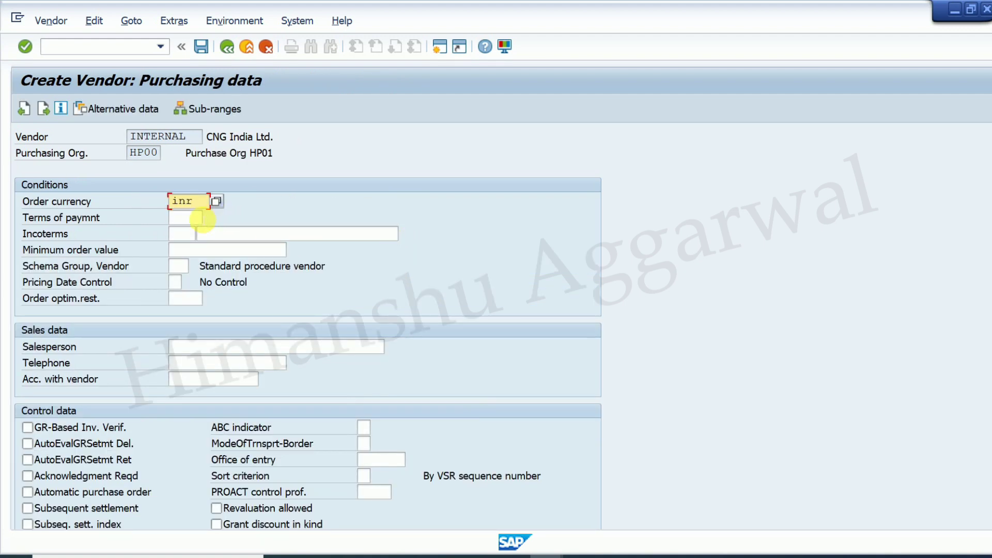
click(32, 429)
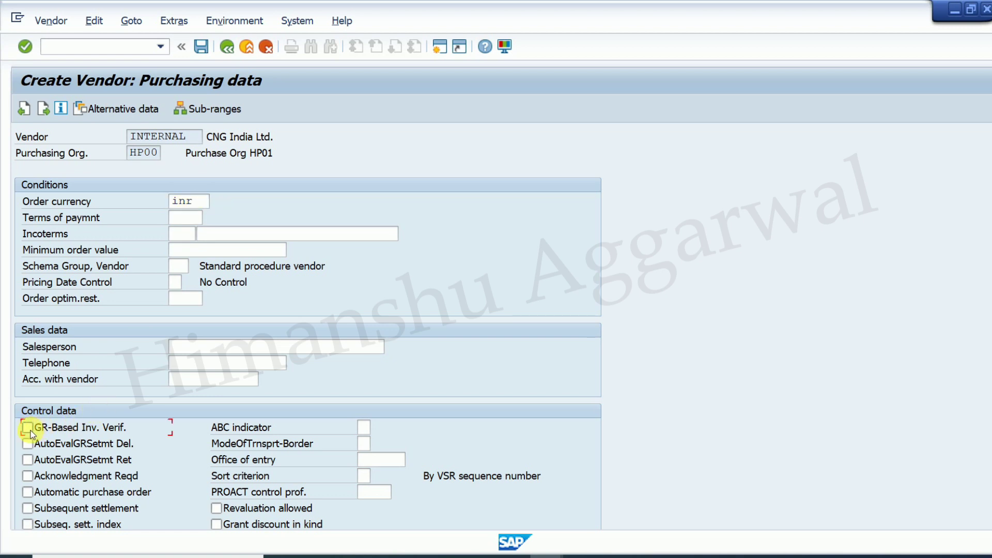
click(201, 48)
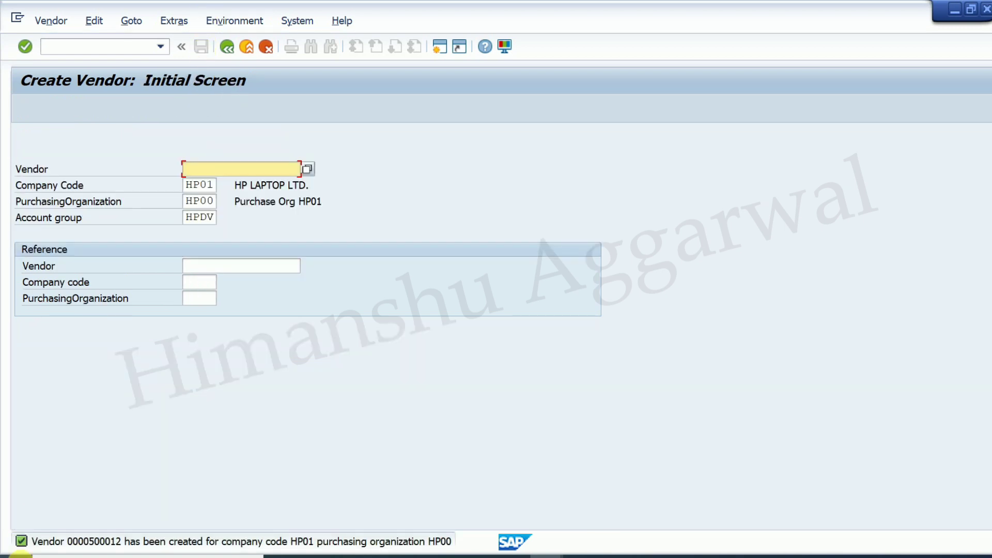
- Copy the new vendor number from the save message into Excel cell K7
double_click(87, 542)
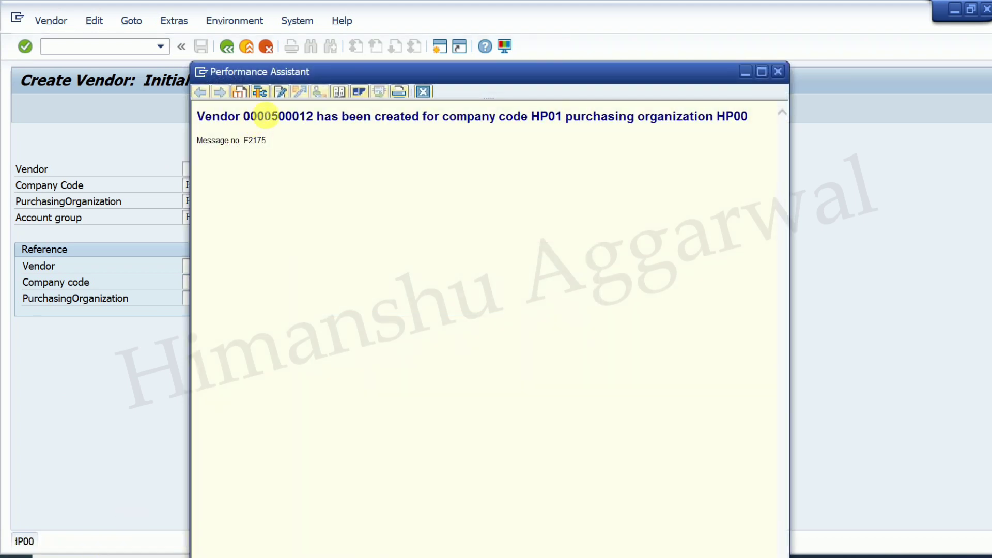
double_click(261, 117)
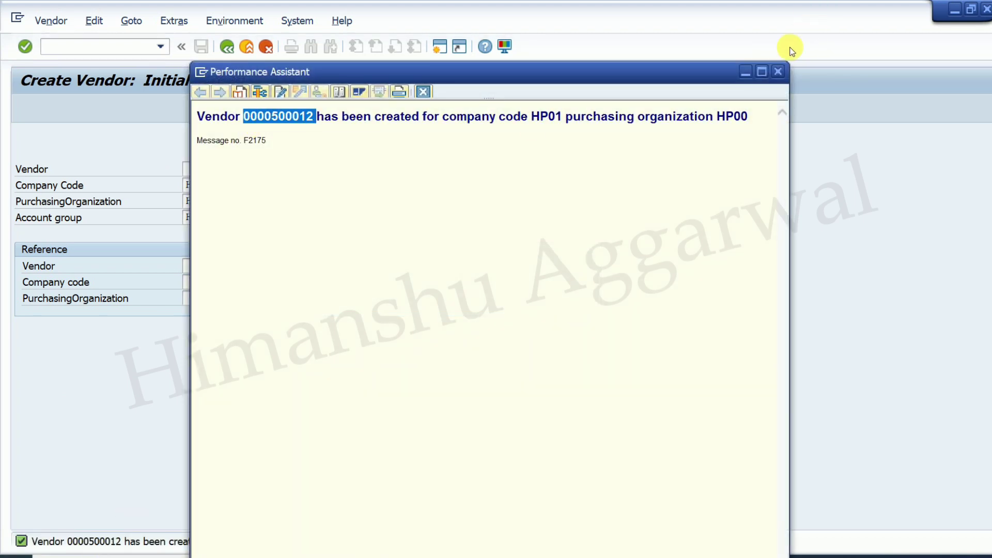
click(778, 71)
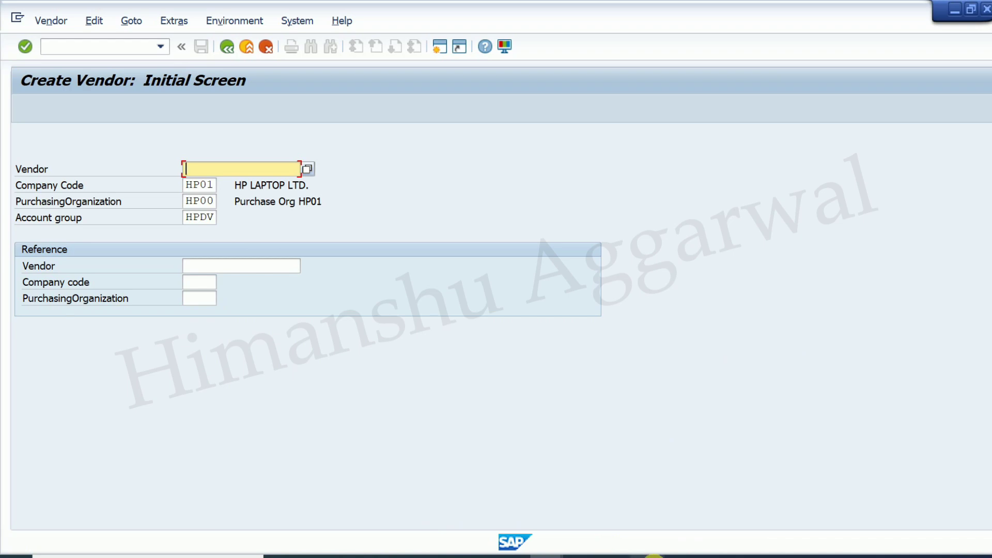
click(654, 557)
click(660, 403)
text(500012)
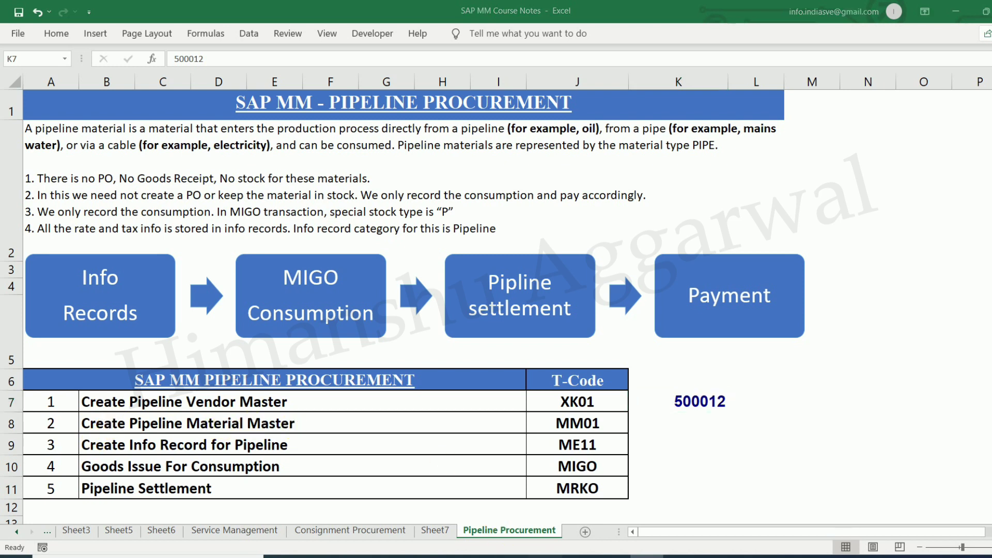
mouse_move(646, 556)
click(591, 530)
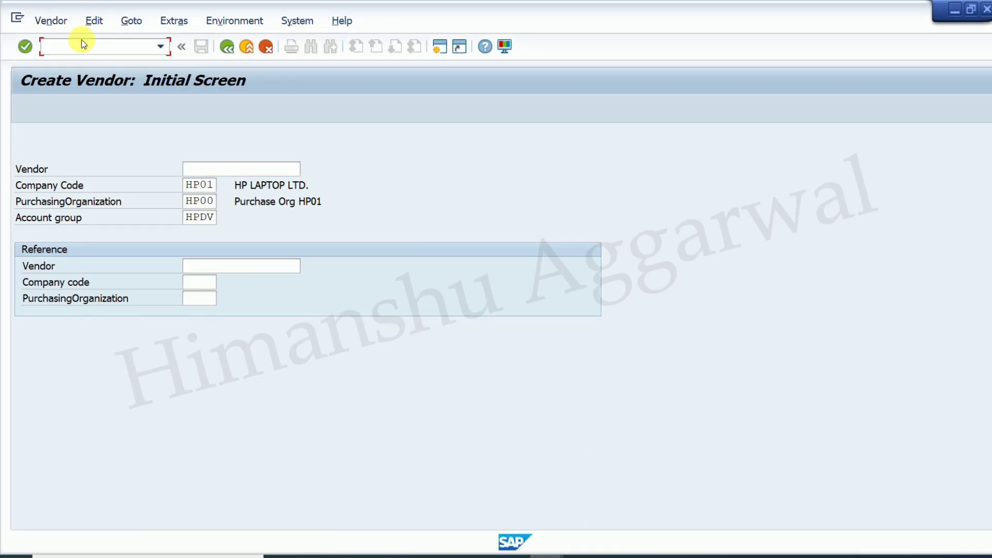
- Run SPRO and open Define Attributes of Material Types under Logistics - General > Material Master > Basic Settings
text(/nspro)
key(Return)
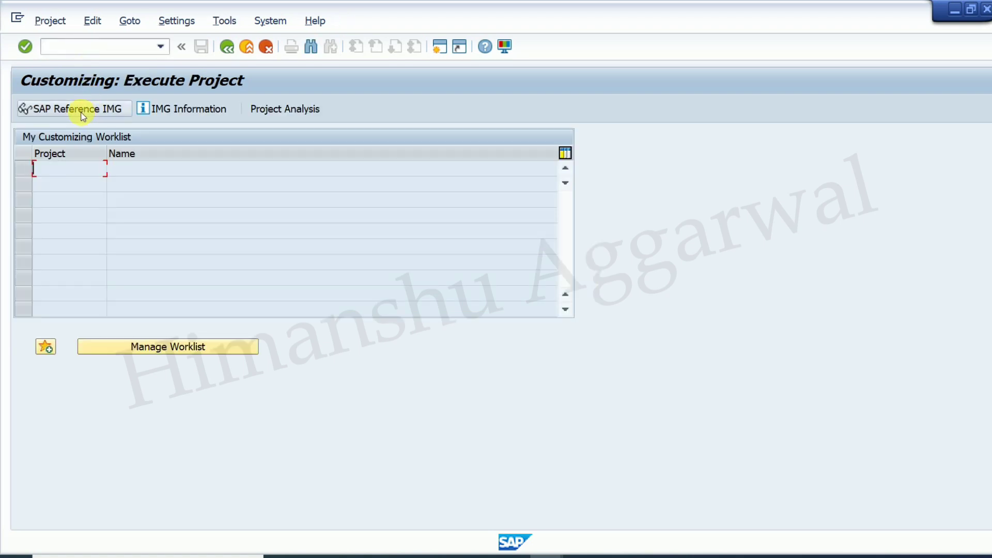
click(80, 110)
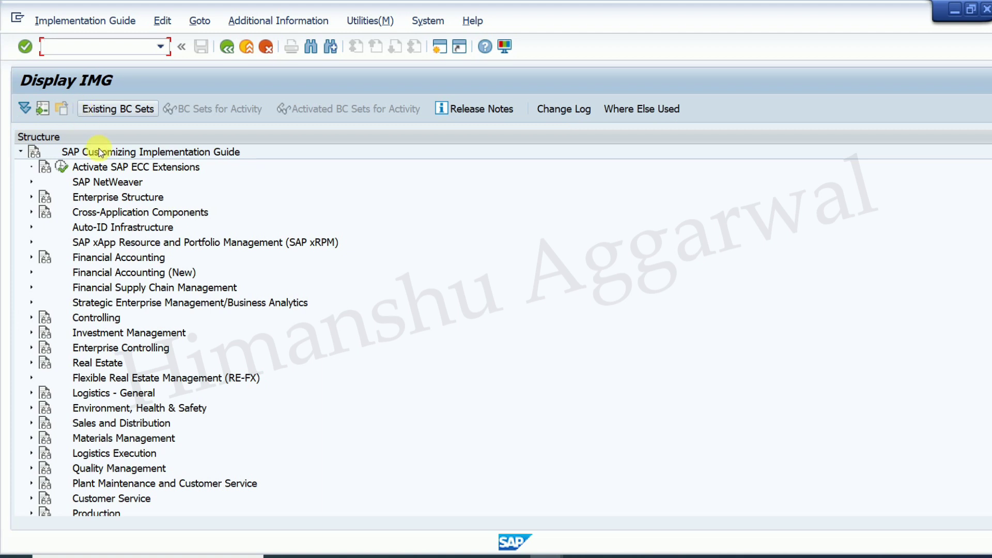
click(31, 393)
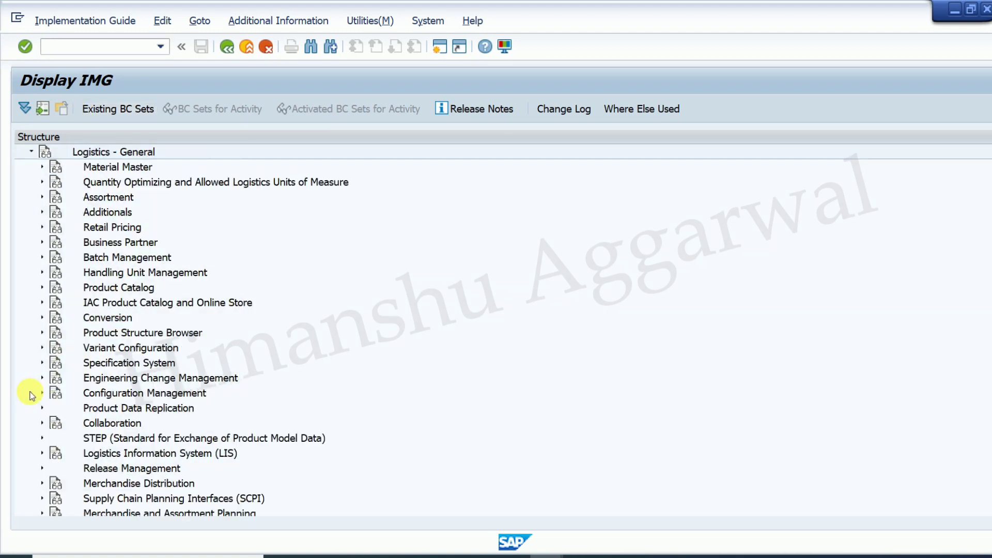
click(42, 168)
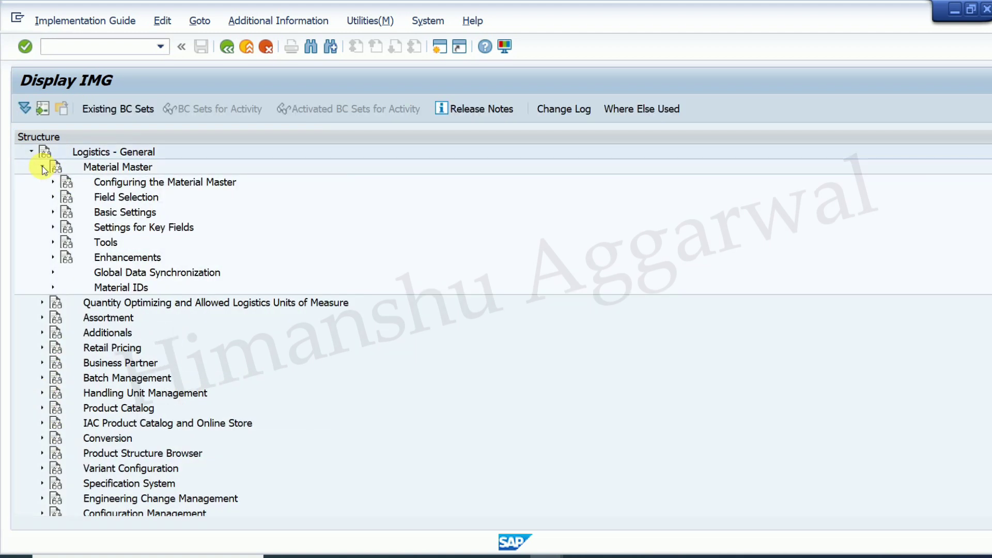
click(53, 212)
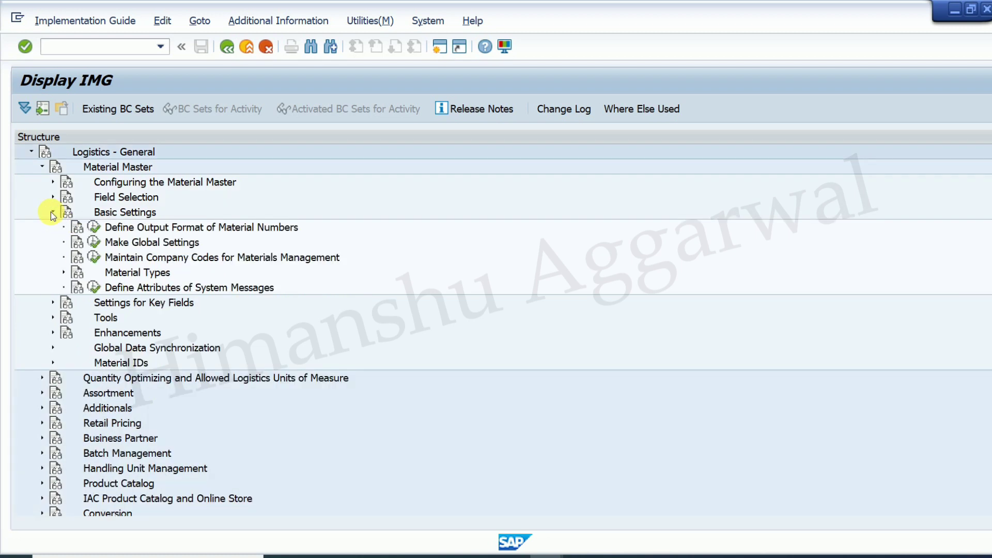
click(63, 273)
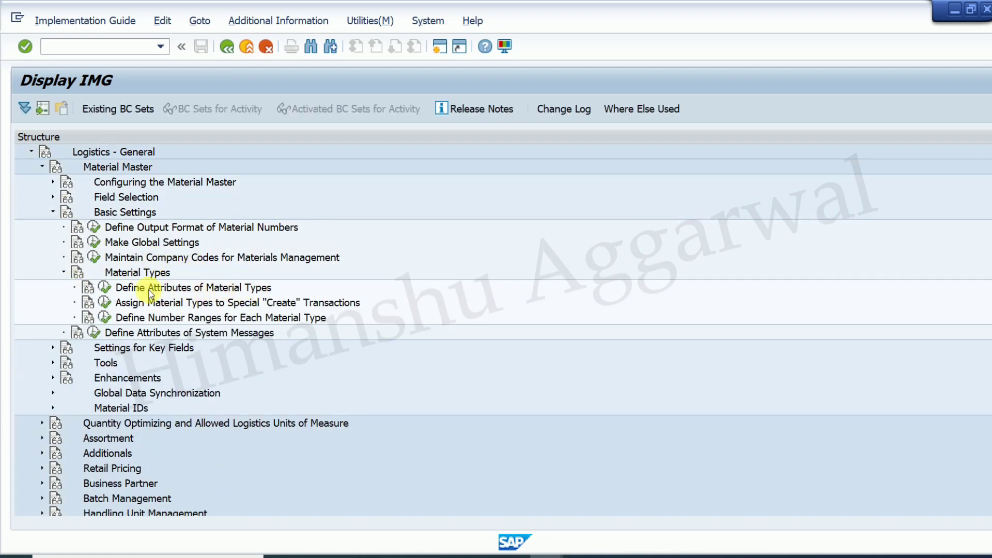
click(111, 289)
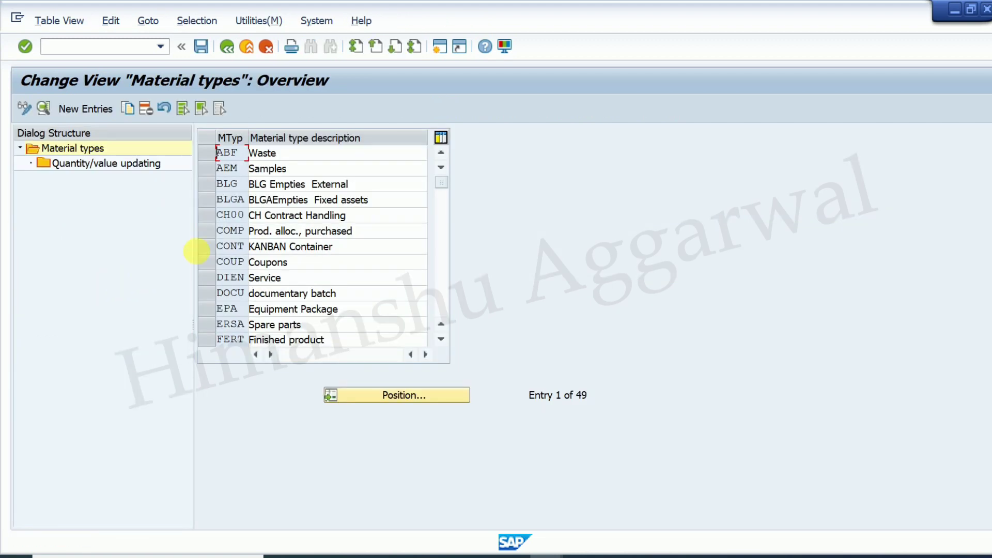
- Locate the PIPE material type and open its quantity/value updating settings
click(397, 397)
text(pipe)
key(Return)
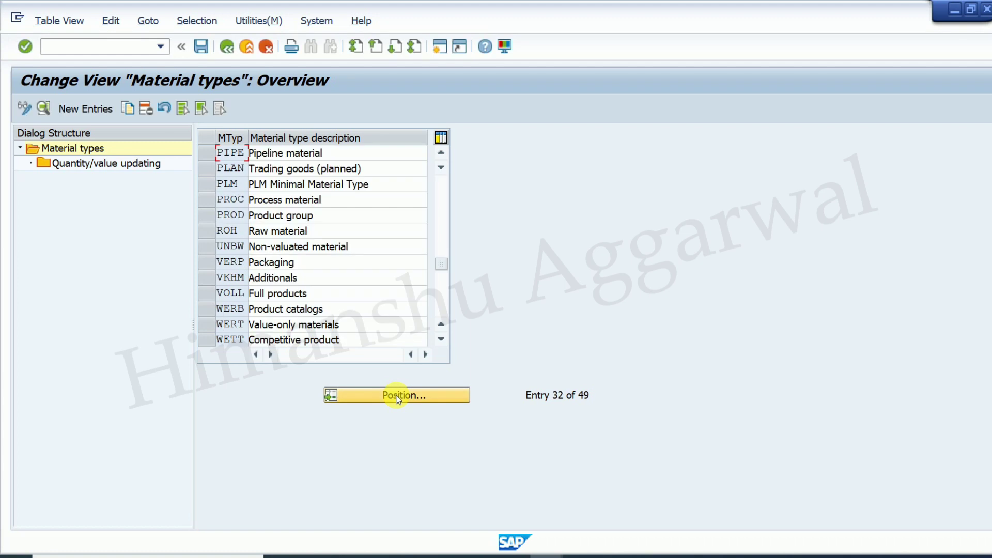
click(210, 157)
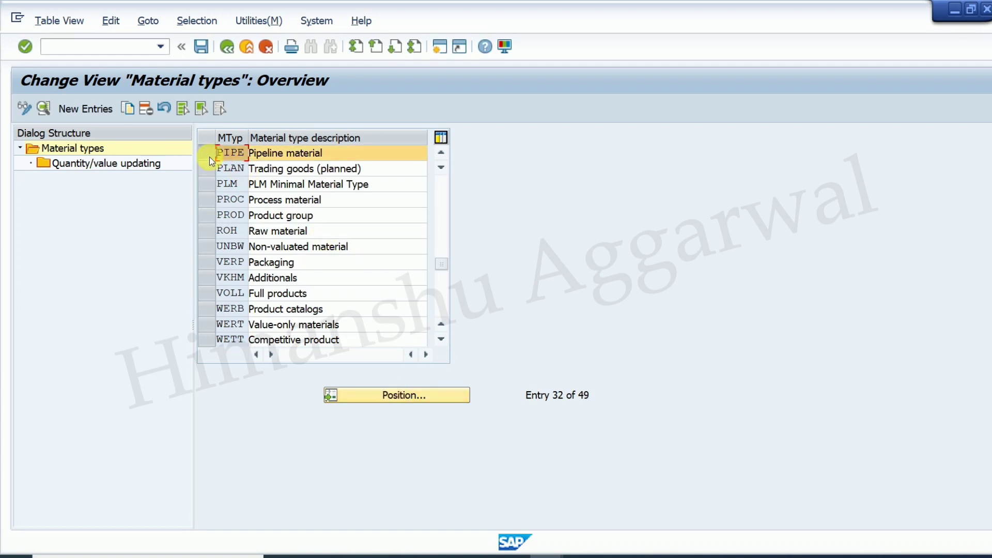
double_click(88, 165)
- Position the table on valuation area PL01 to check PIPE's quantity and value updating
click(400, 400)
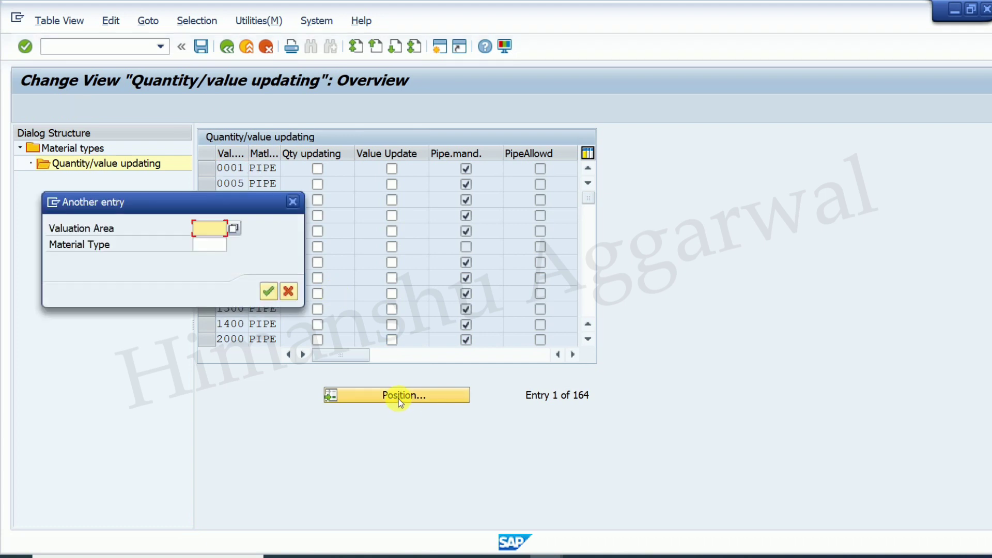
text(hp)
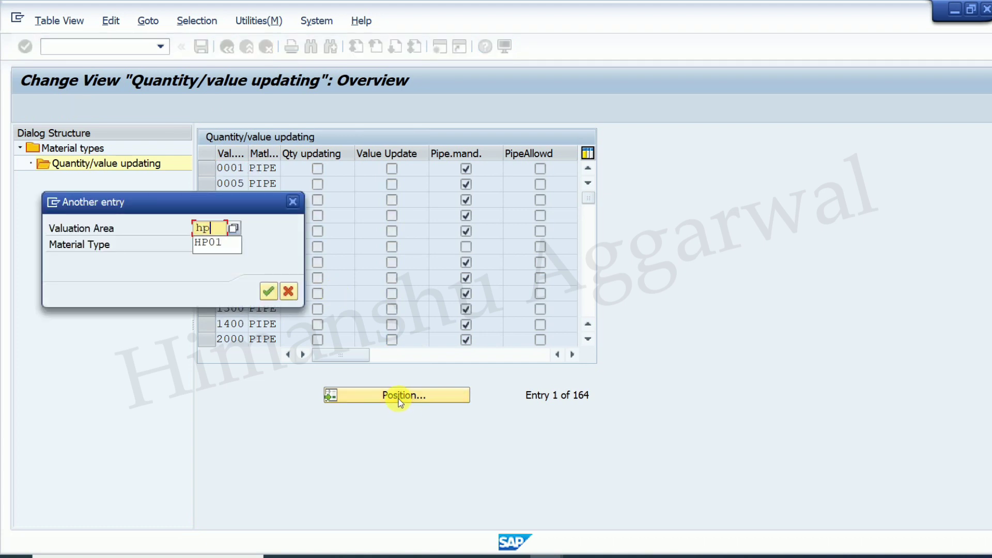
key(BackSpace)
key(Down)
key(Down)
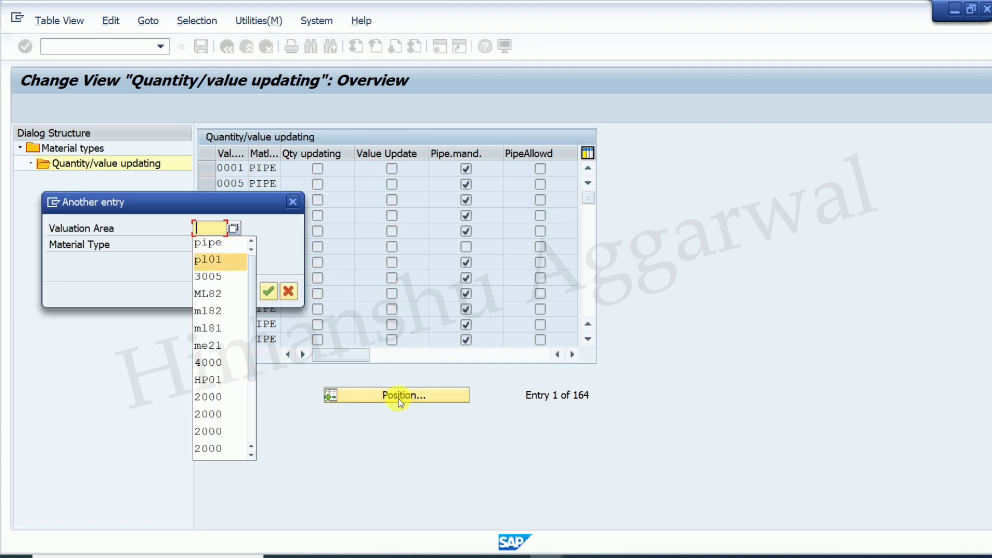
key(Return)
key(Return)
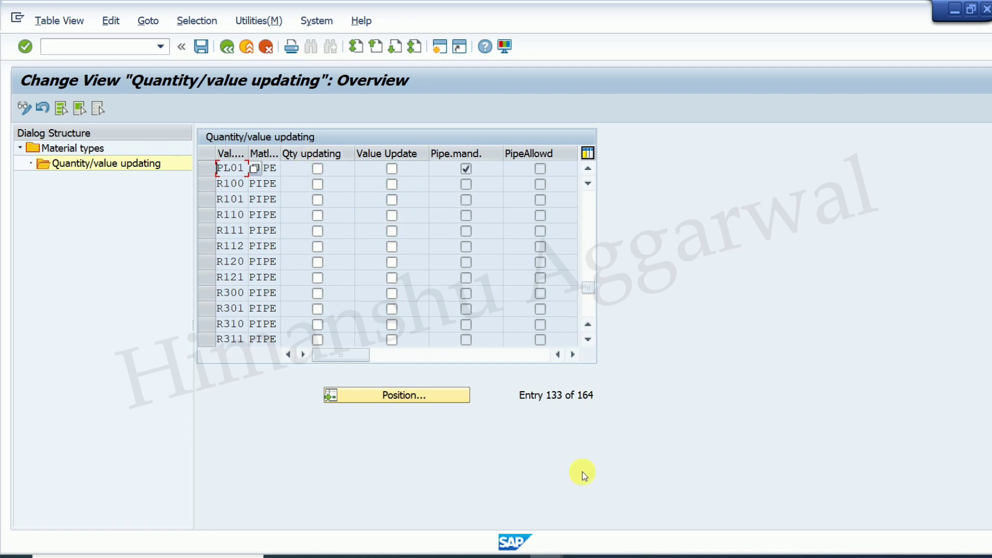
key(alt+Tab)
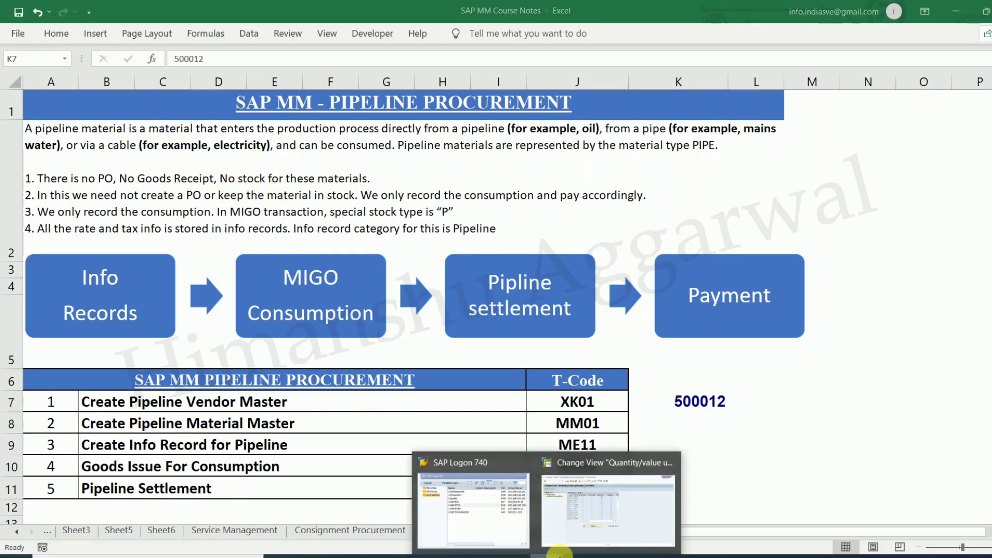
click(610, 512)
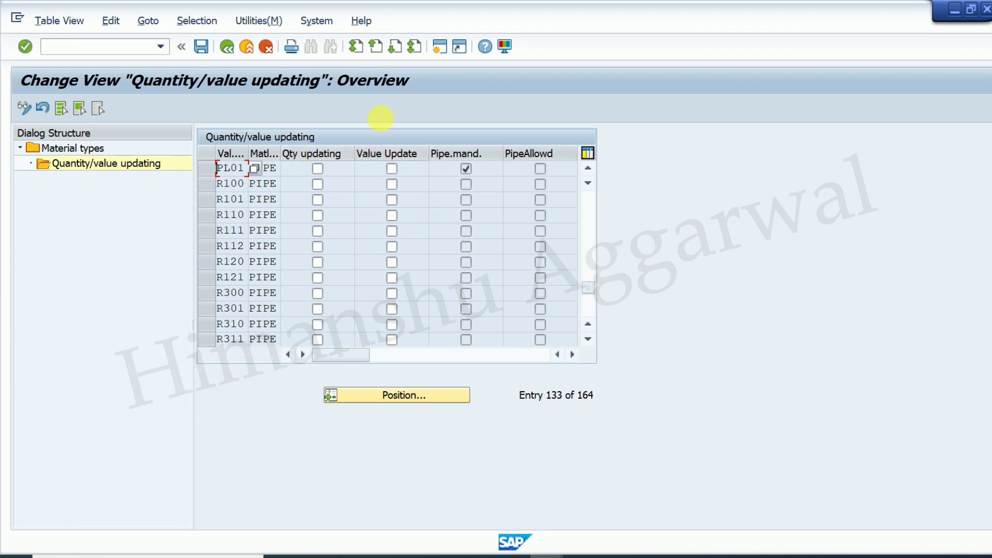
- Back out to Easy Access and start MM01 with industry C Chemical Industry and type PIPE
click(231, 47)
click(230, 47)
click(231, 47)
click(231, 47)
text(mm01)
key(Return)
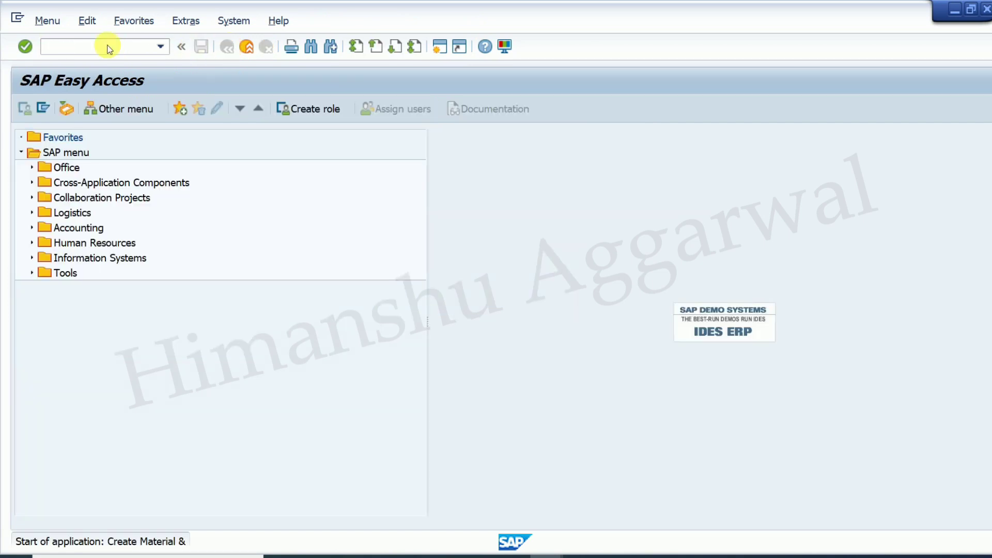
click(259, 170)
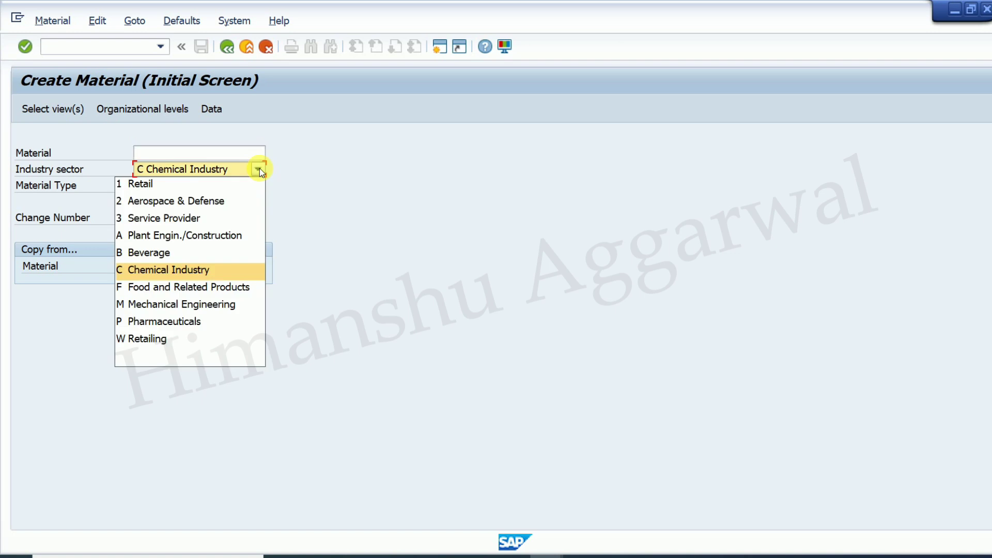
click(181, 273)
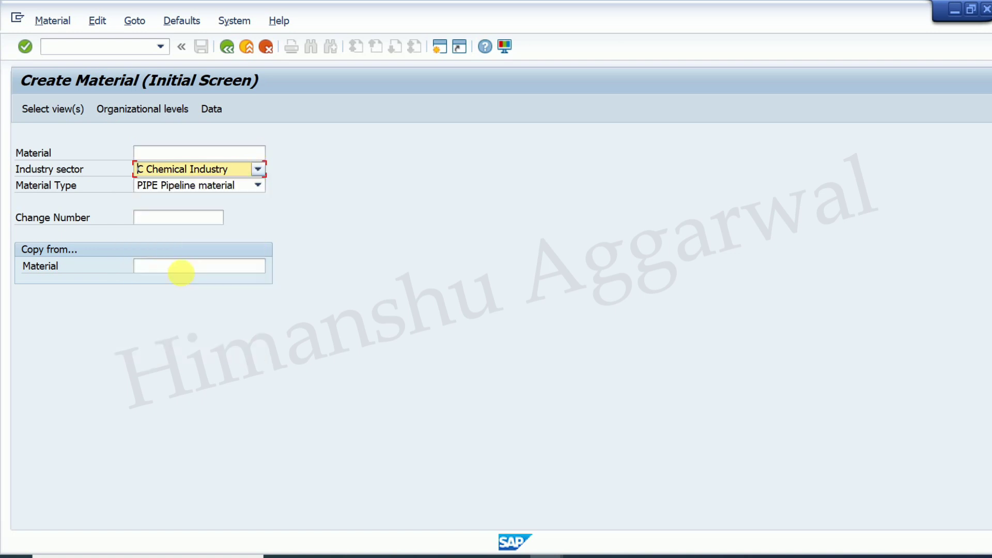
click(258, 185)
click(189, 202)
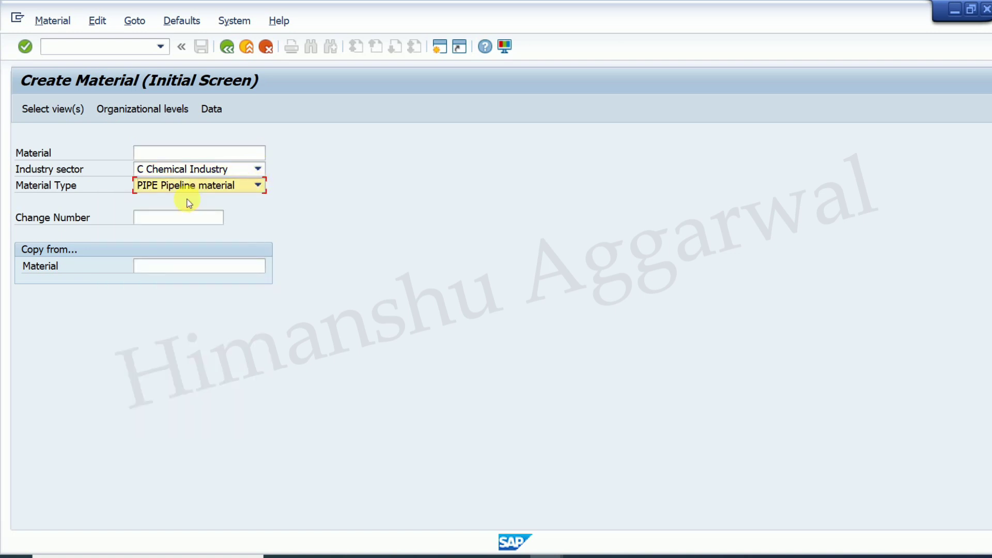
key(Return)
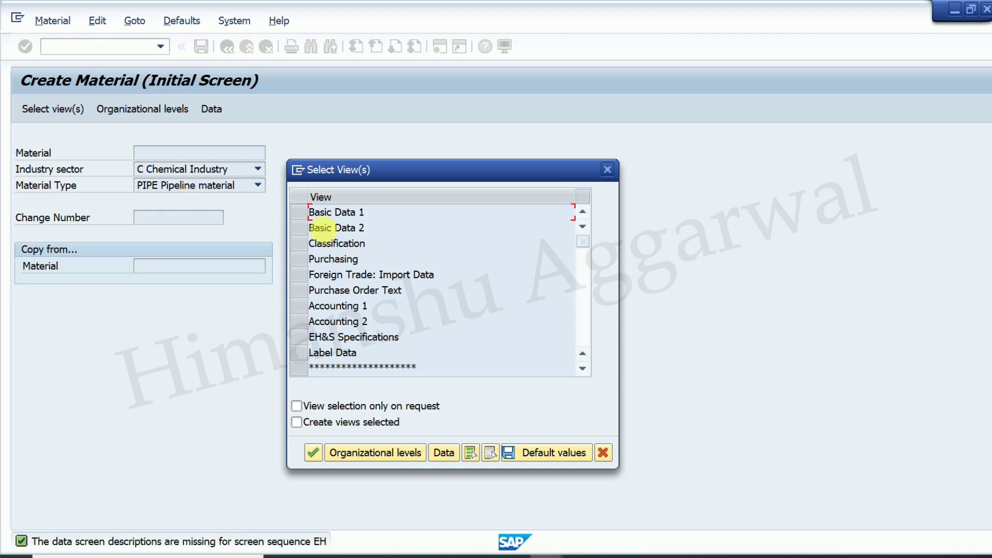
- Select the Basic Data 1, Purchasing and Accounting 1 views for plant PL01
click(300, 213)
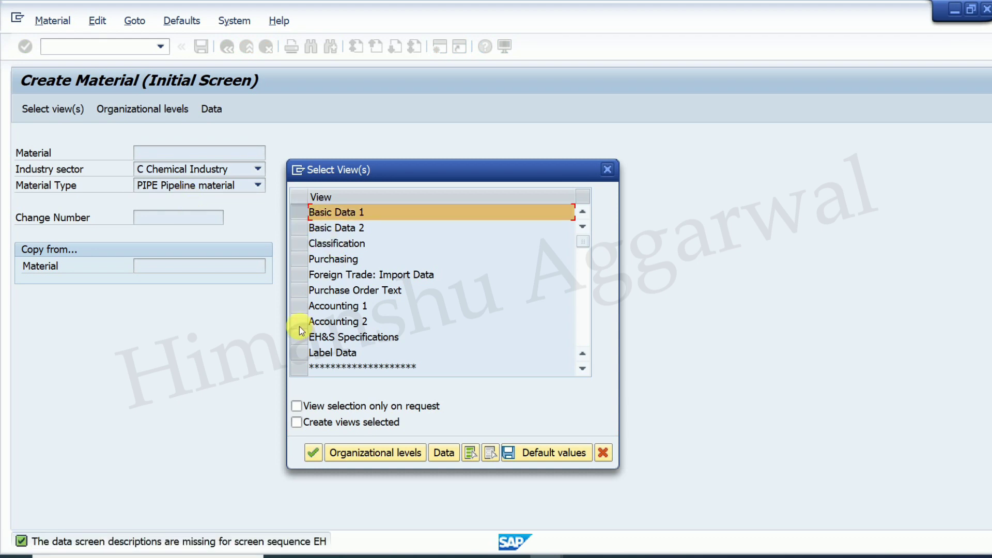
click(297, 309)
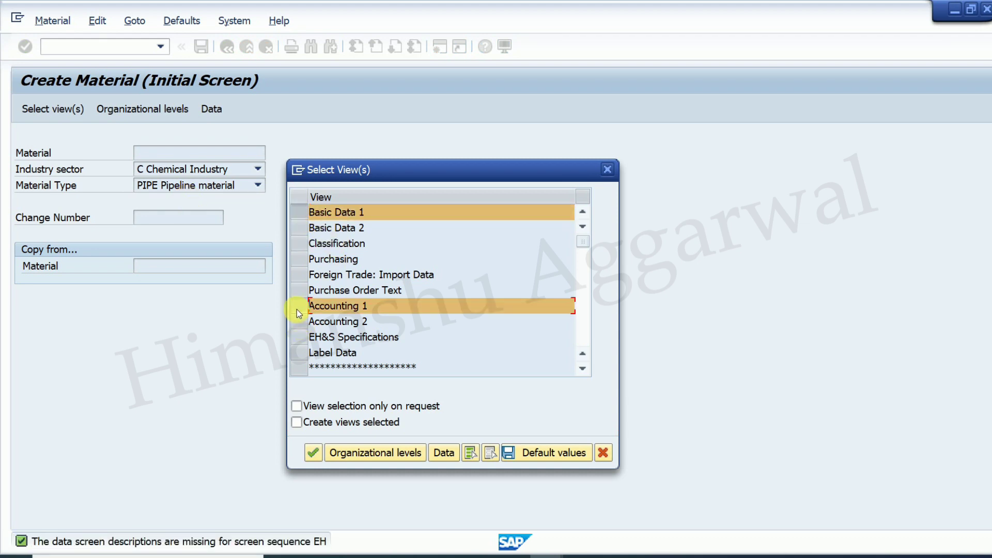
click(299, 261)
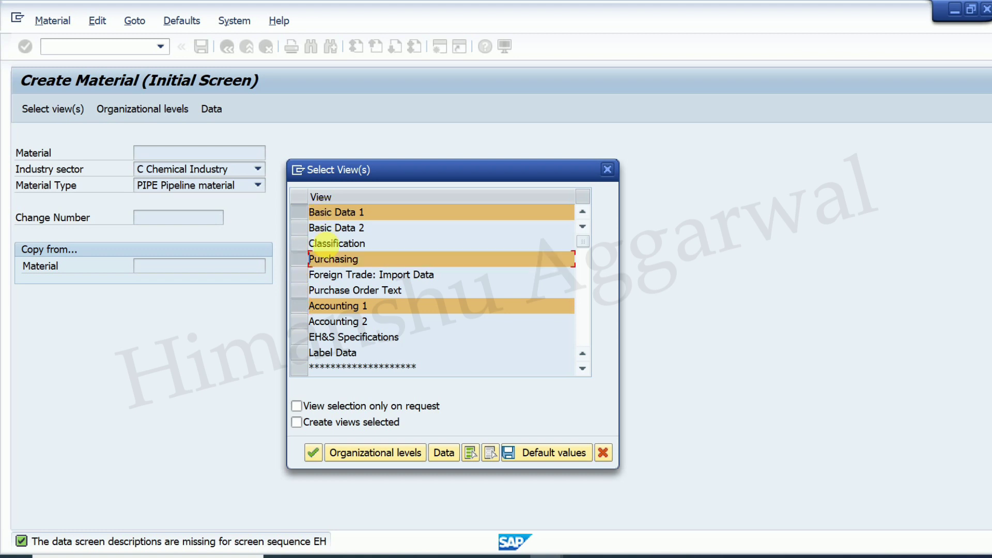
click(313, 454)
click(308, 196)
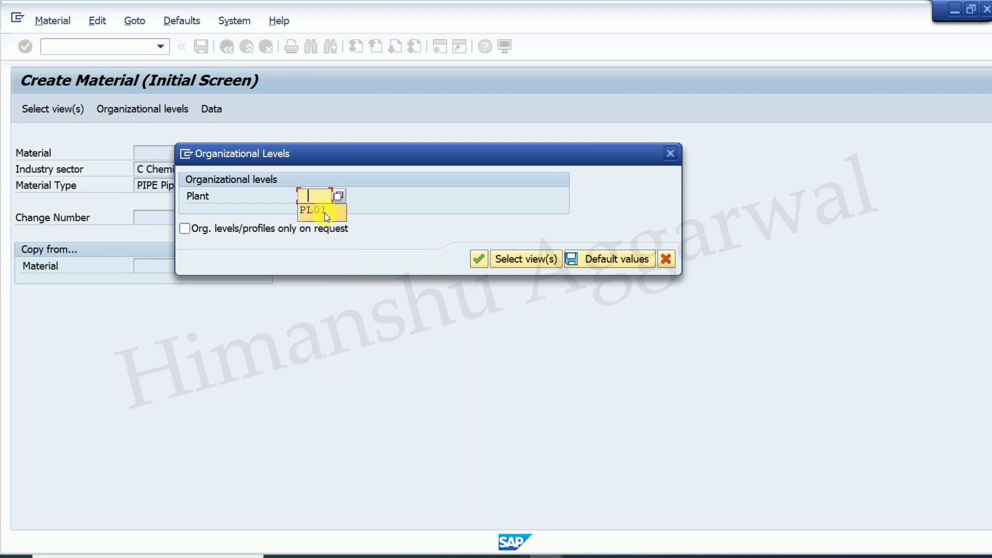
click(479, 258)
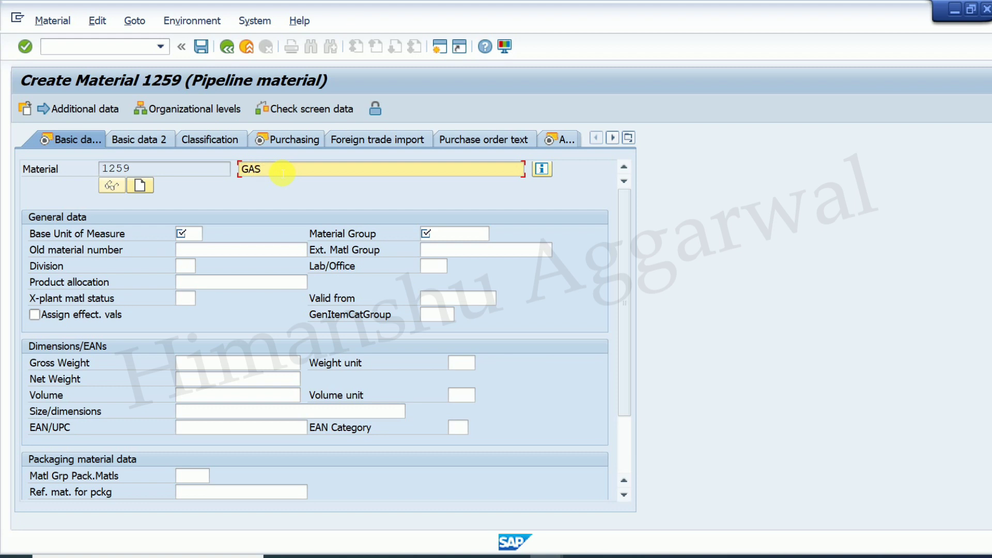
- Give material 1259 base unit L and material group 00107 Miscellaneous
click(191, 233)
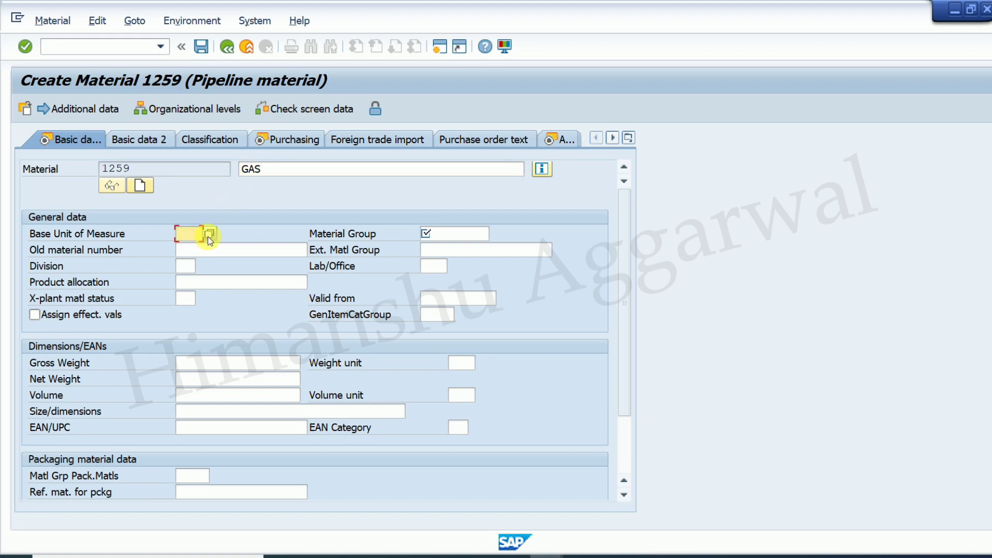
text(L)
key(Tab)
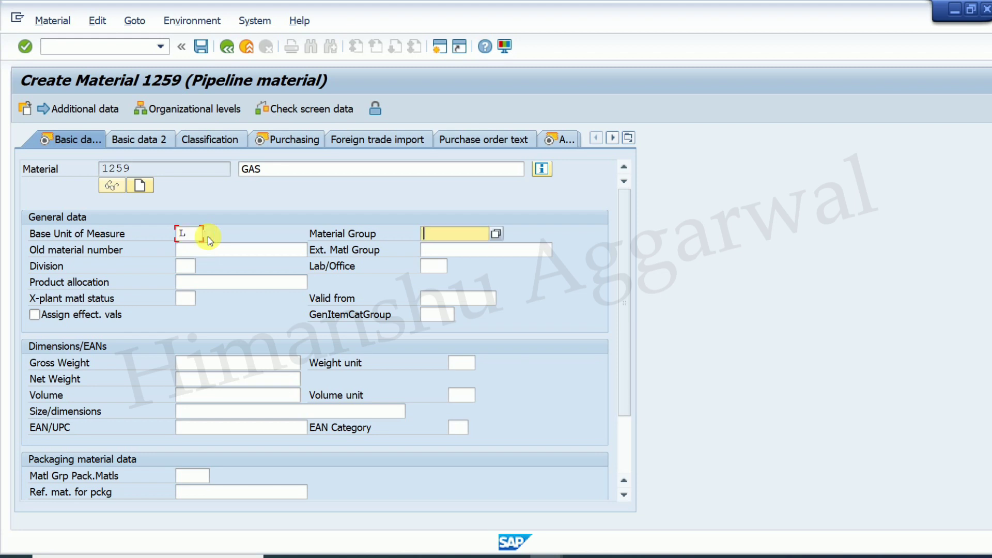
click(496, 234)
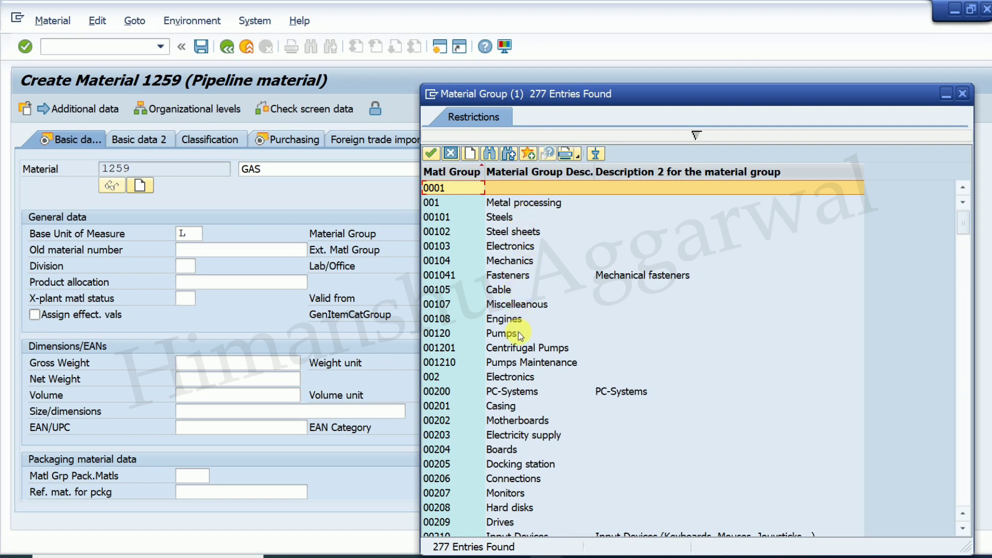
scroll(530, 408, down, 2)
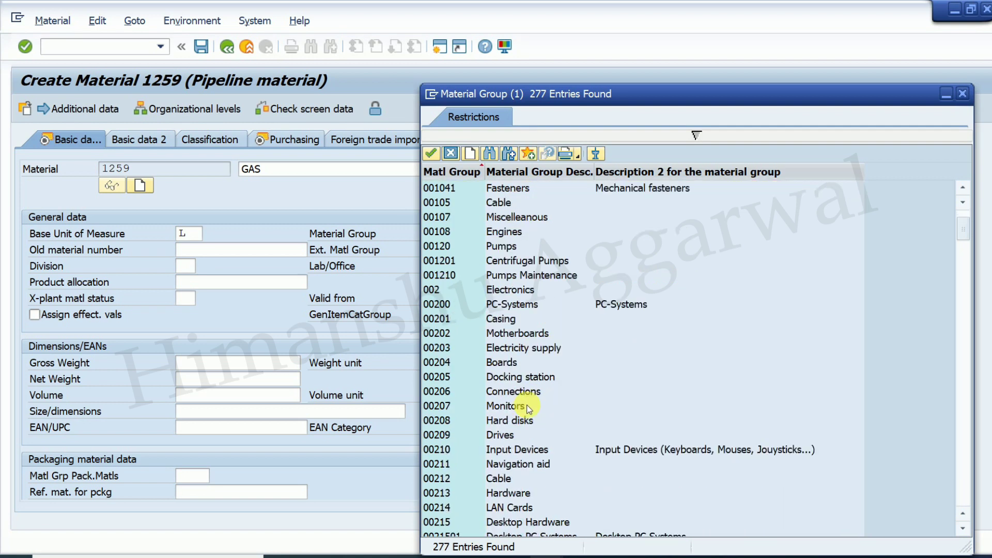
scroll(529, 408, down, 1)
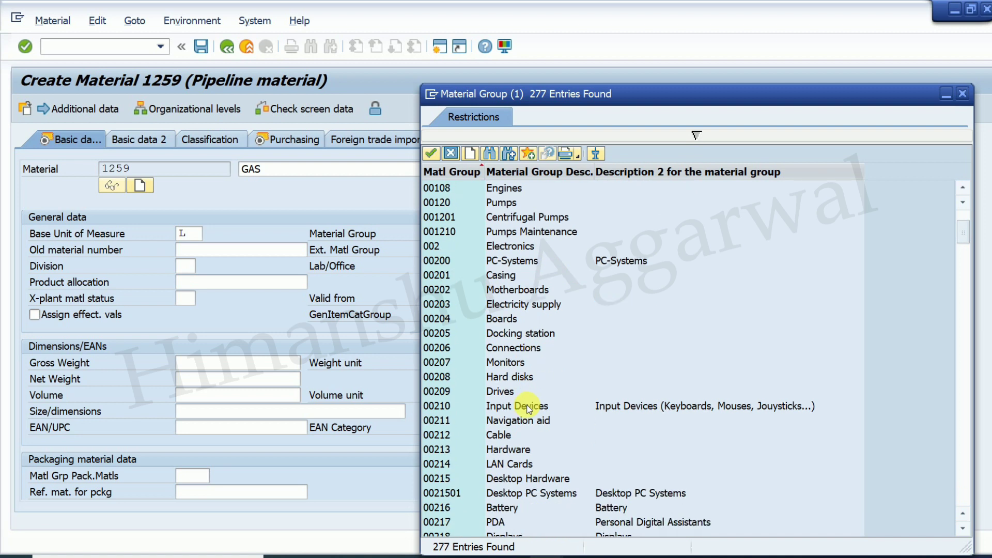
scroll(529, 409, up, 3)
double_click(531, 307)
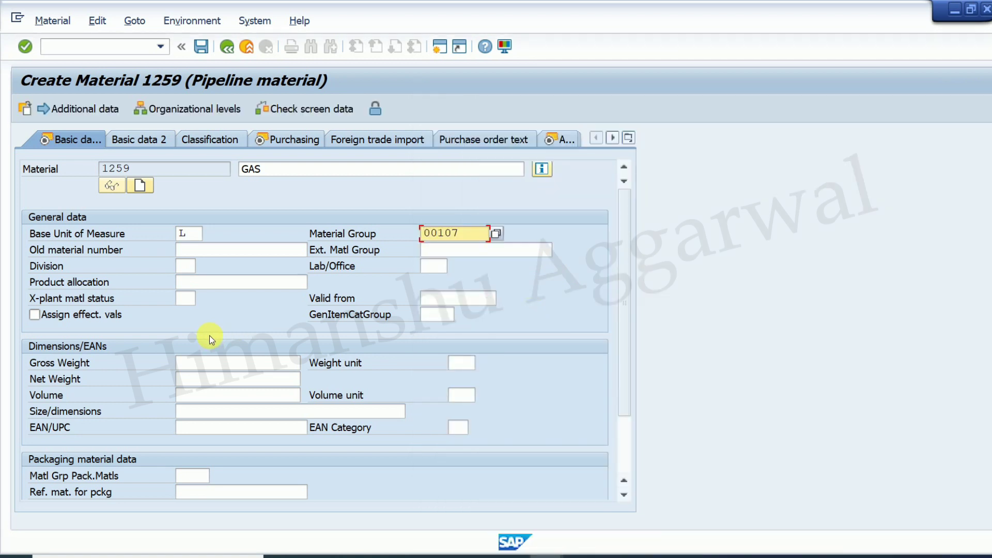
key(Return)
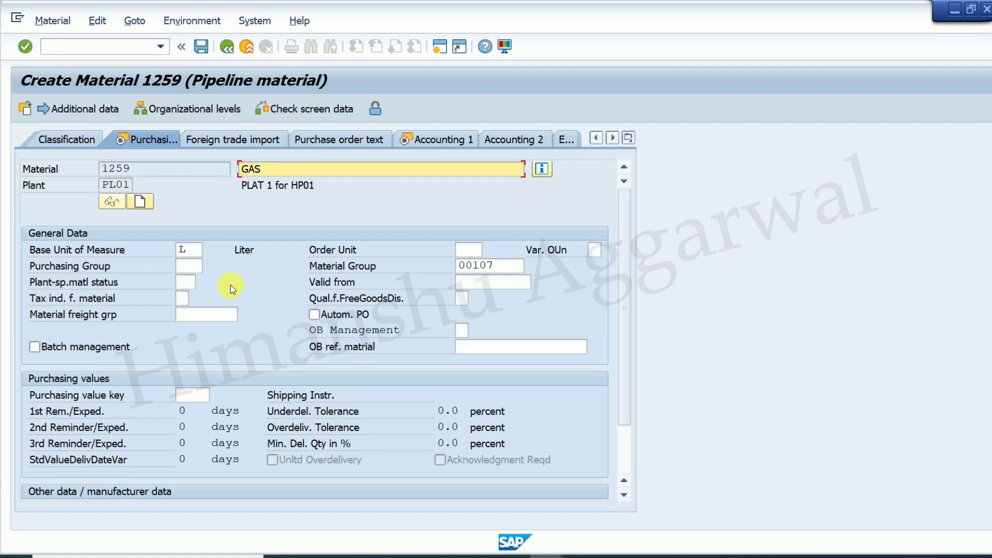
- Fill in the purchasing group and choose valuation class 3000 Raw materials 1
click(191, 266)
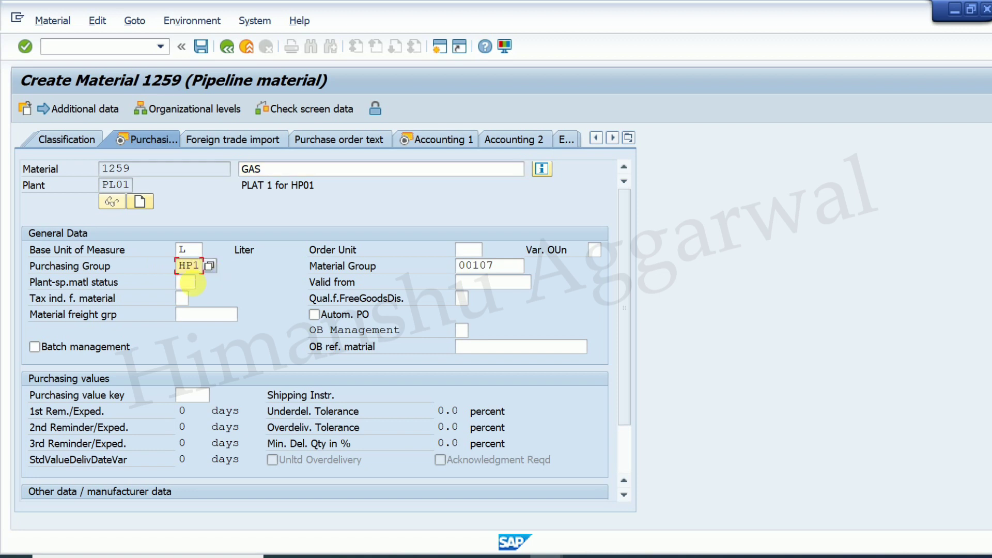
key(Return)
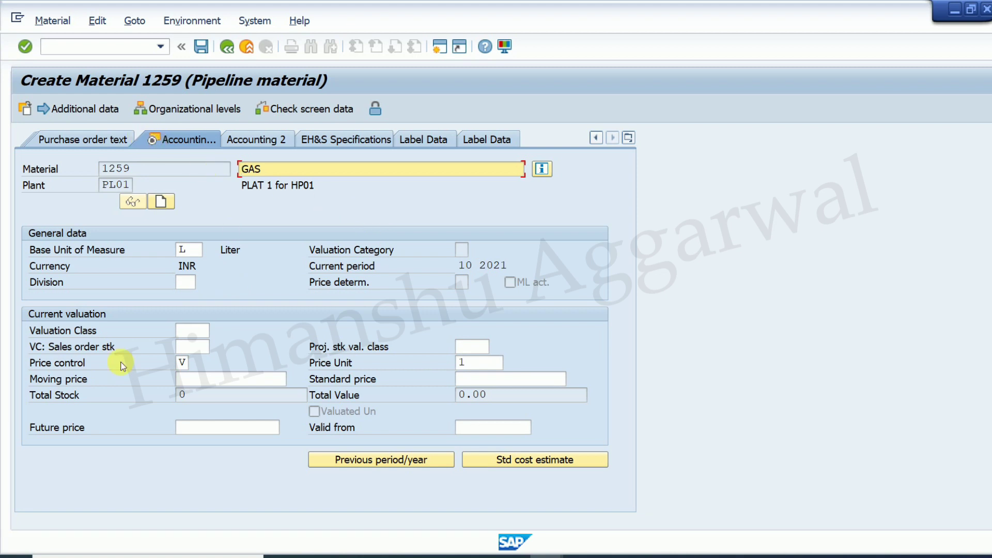
click(192, 337)
click(220, 332)
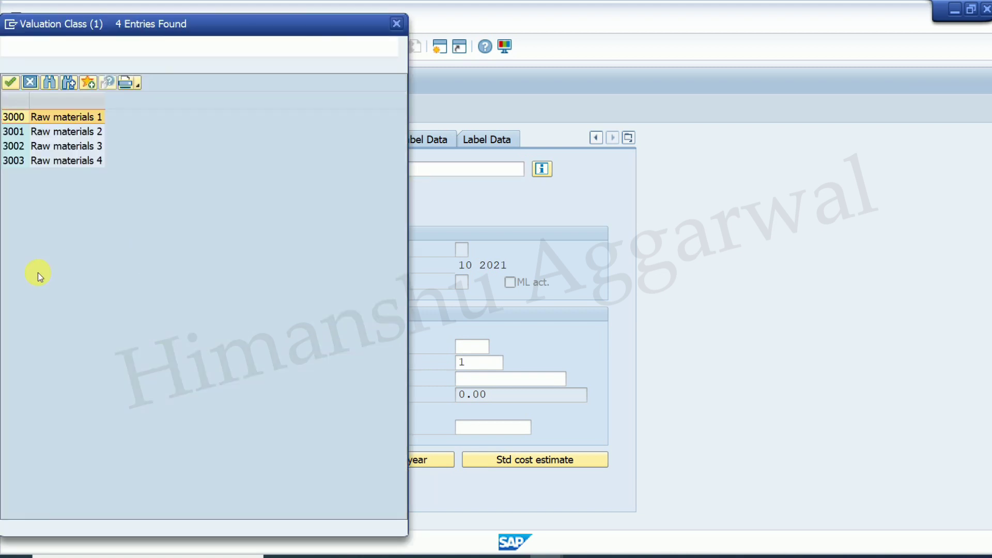
drag(212, 23, 620, 56)
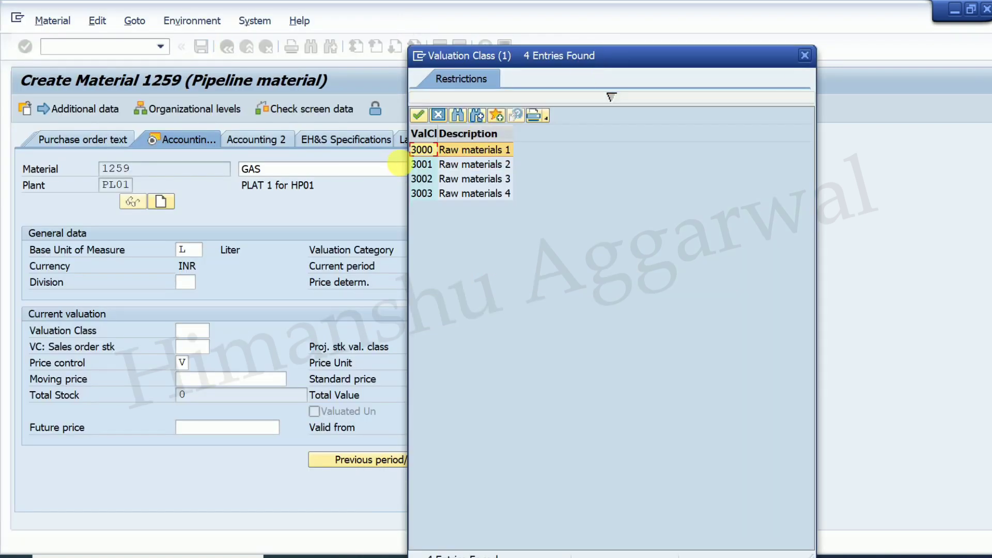
double_click(424, 151)
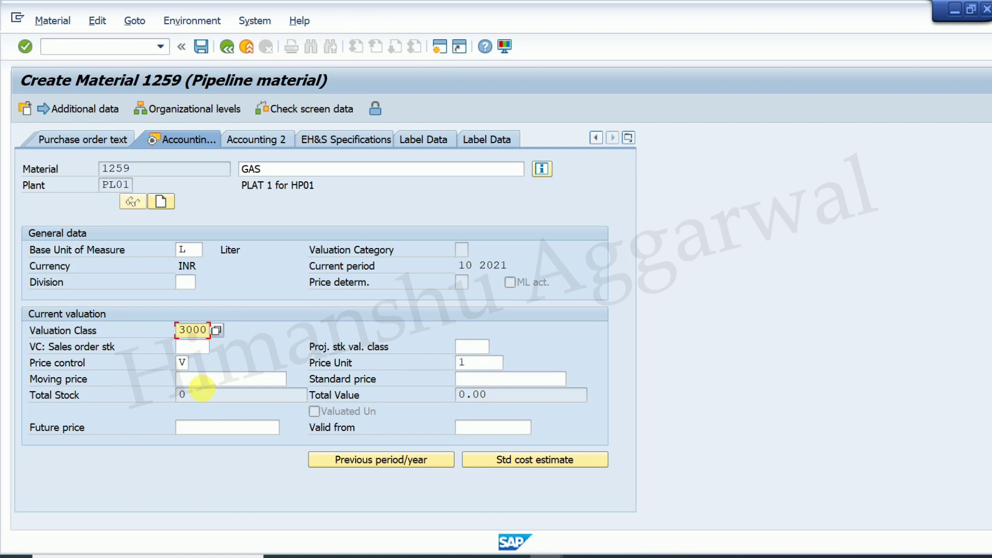
- Complete the accounting data with price control V and save material 1259
click(242, 383)
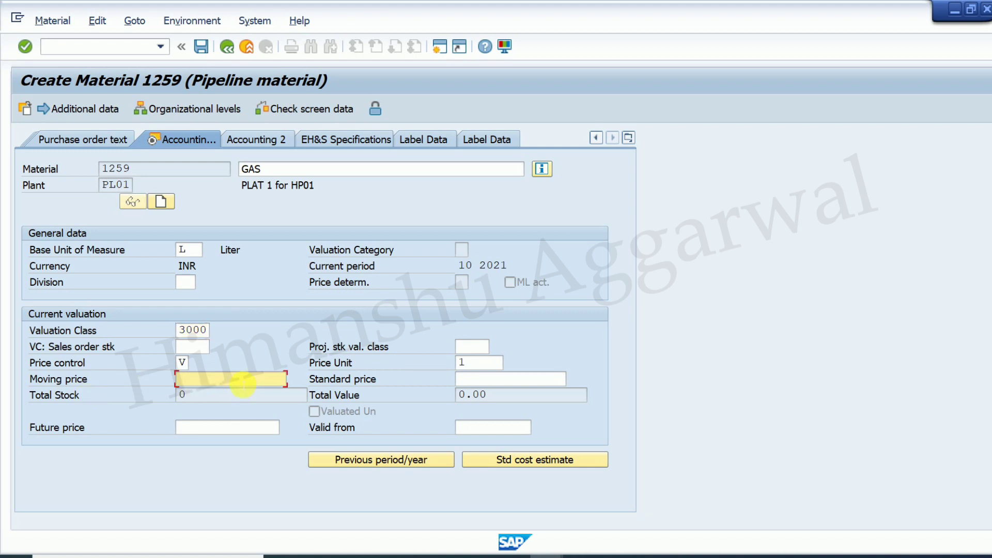
key(Return)
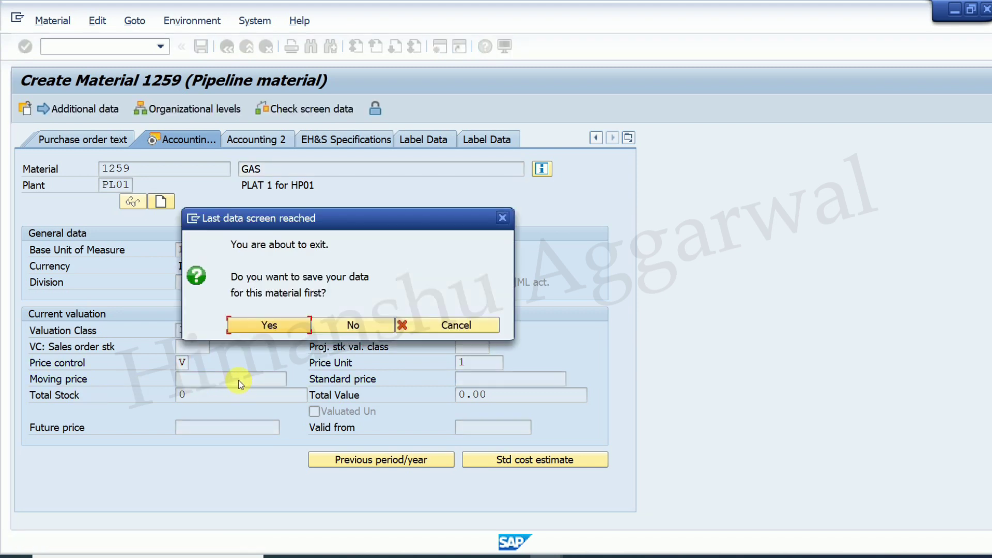
click(269, 329)
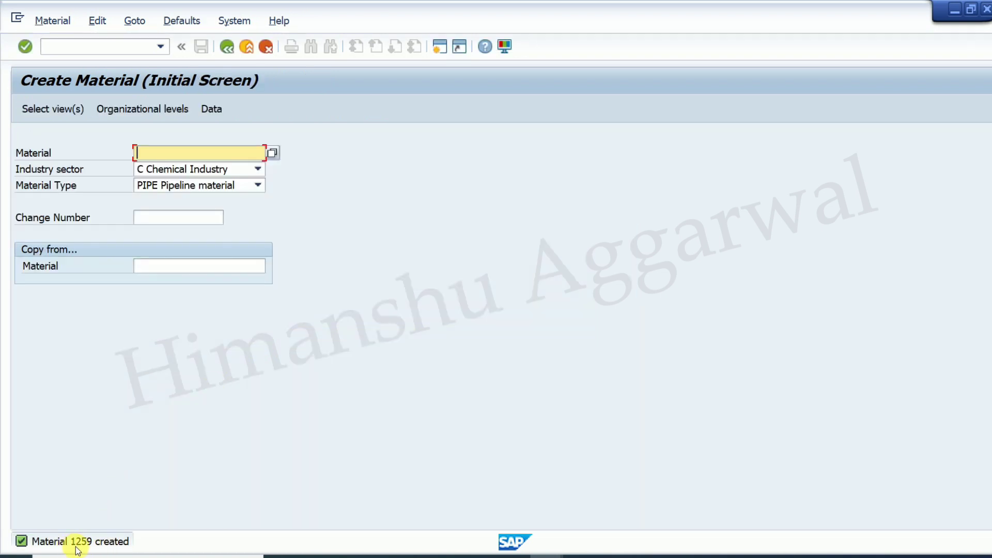
click(644, 553)
- Enter 1259 in cell K8, then review row 9's Create Info Record step (ME11)
click(706, 425)
text(1259)
key(Return)
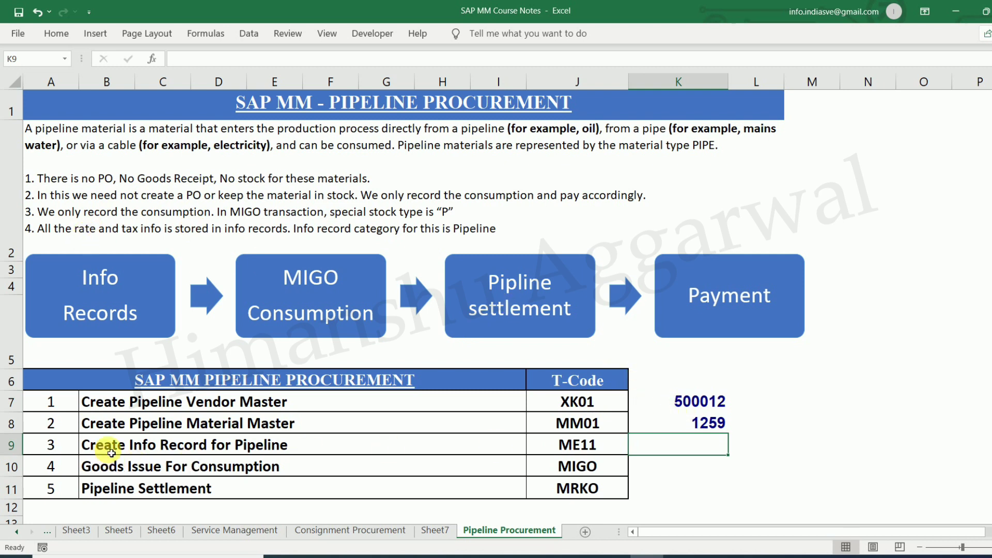
click(194, 449)
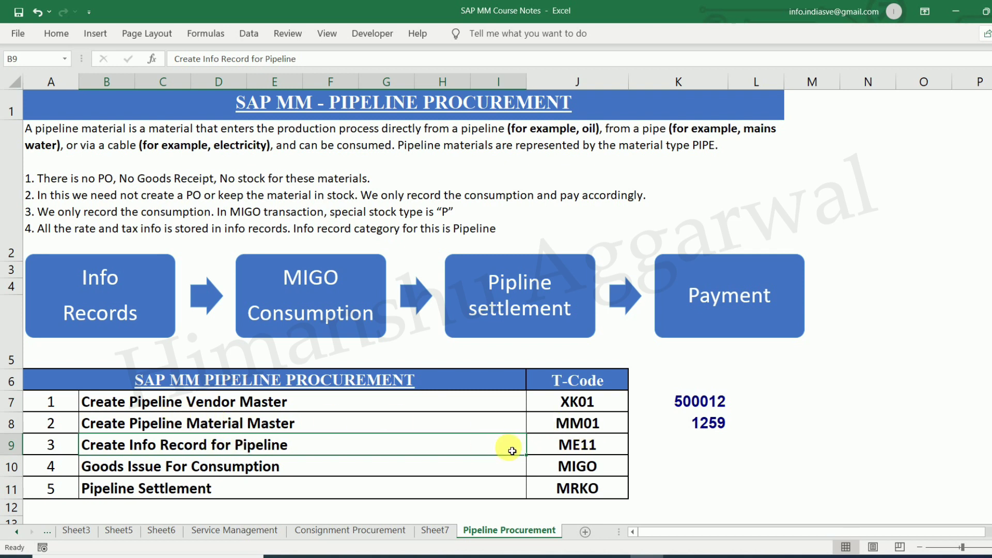
click(573, 445)
- Start ME11 and choose vendor CNG INDIA LTD. via search help for company code HP01
key(alt+Tab)
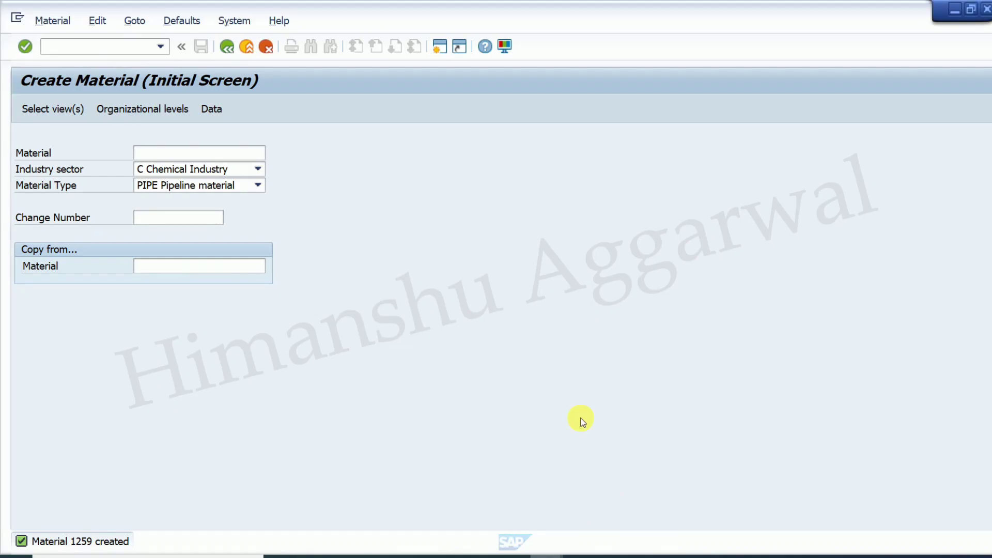
click(81, 48)
text(/NME11)
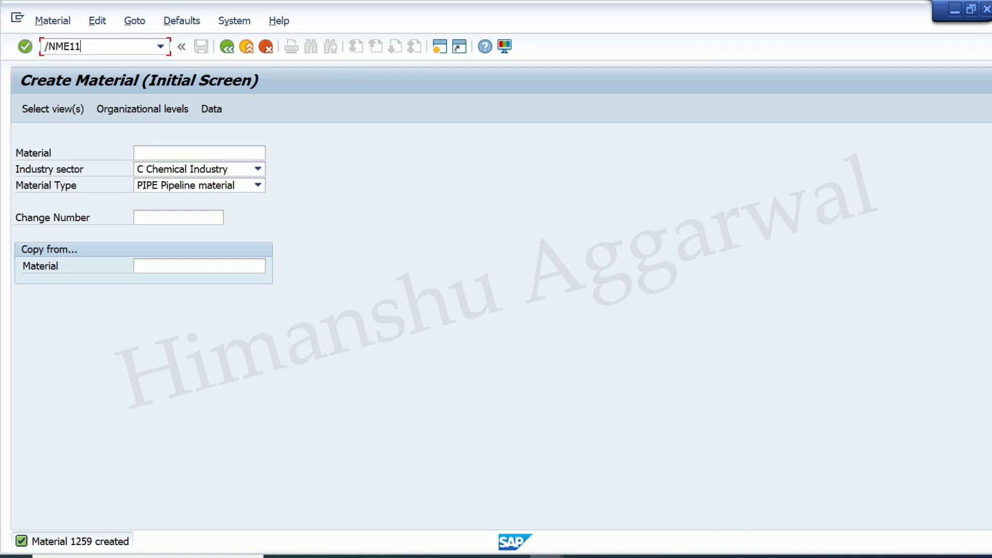
key(Return)
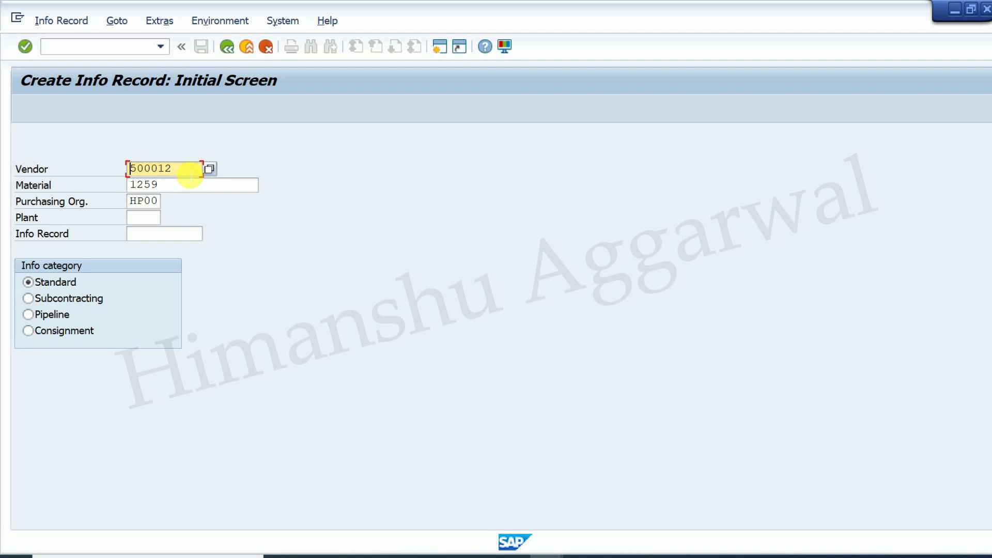
click(191, 172)
click(209, 169)
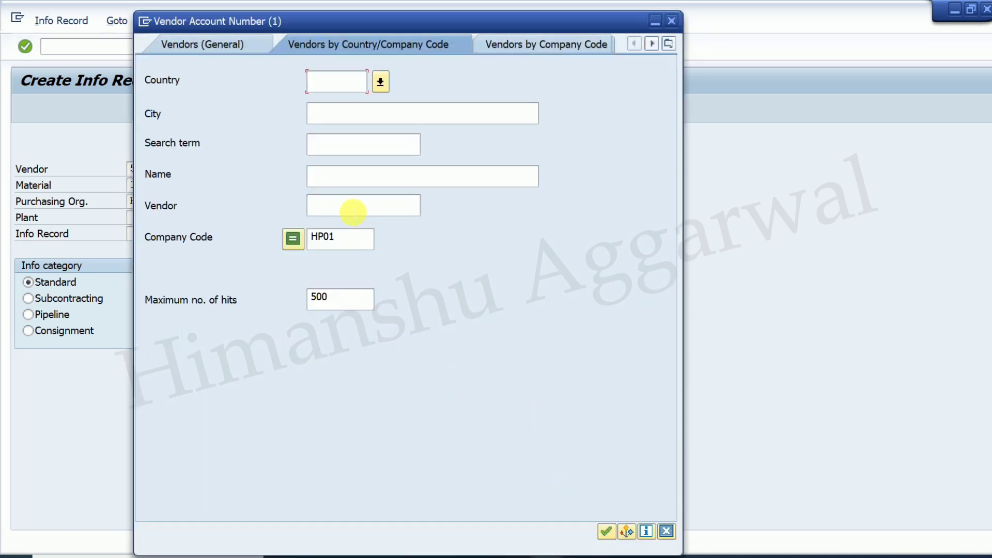
click(607, 532)
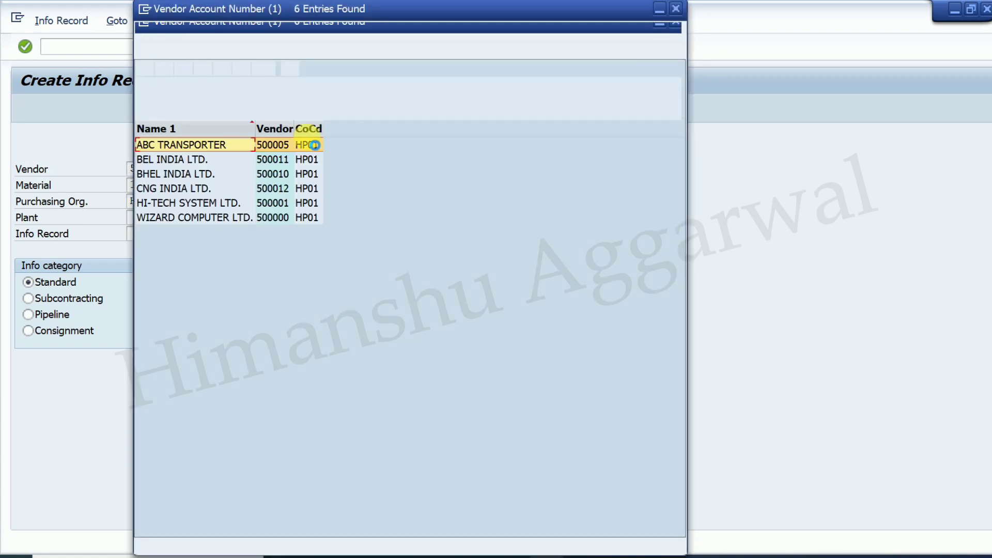
double_click(178, 189)
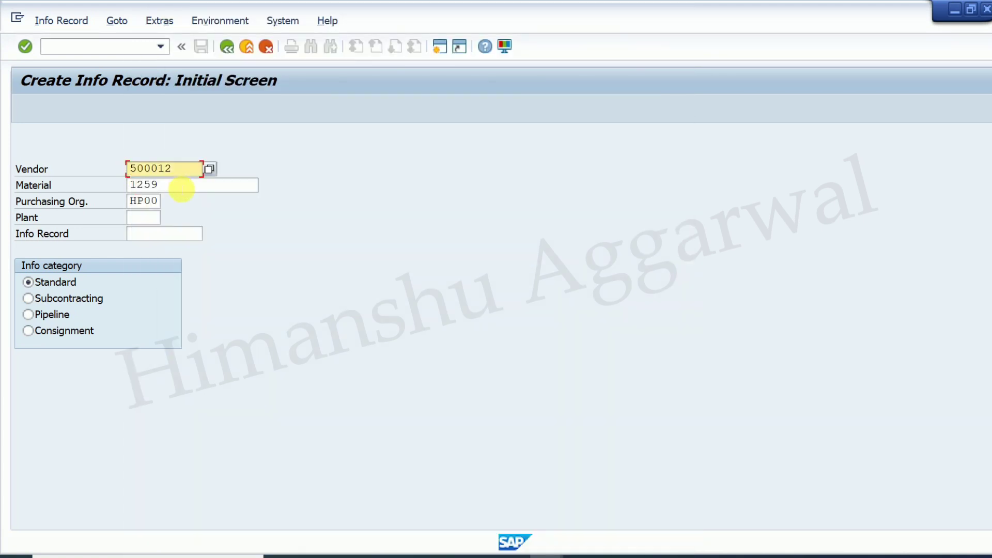
- Enter plant PL01 and select the Pipeline info category
click(173, 188)
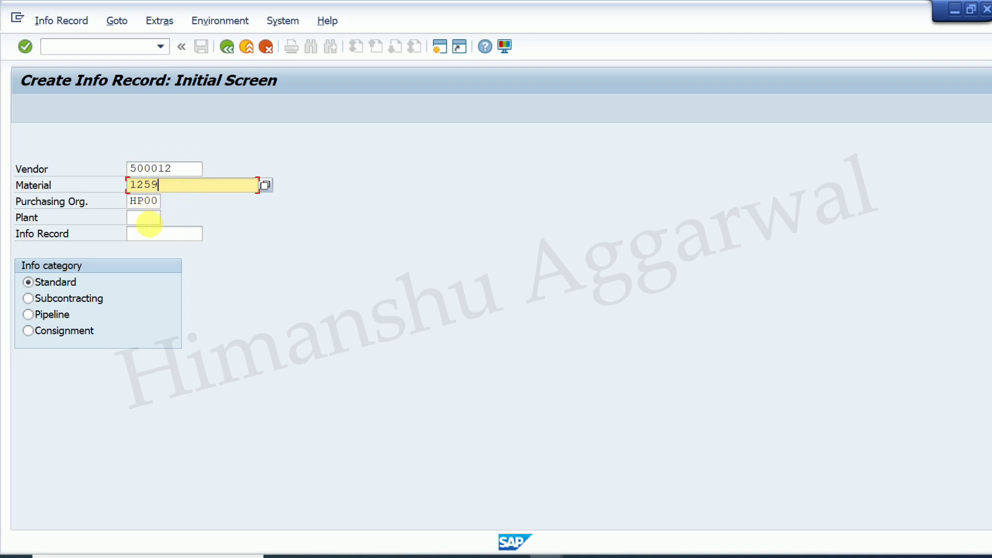
click(143, 216)
text(PL01)
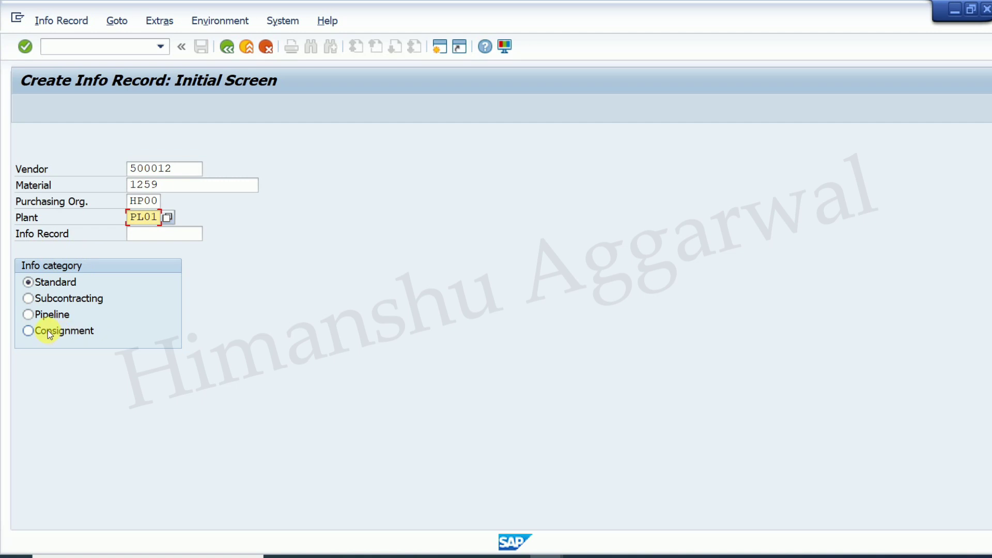
click(34, 317)
click(638, 556)
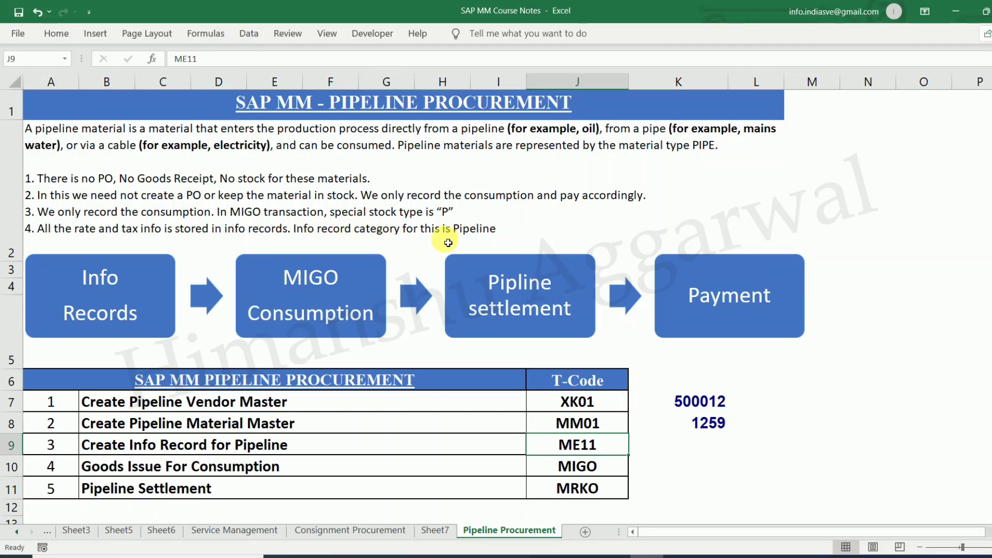
mouse_move(558, 557)
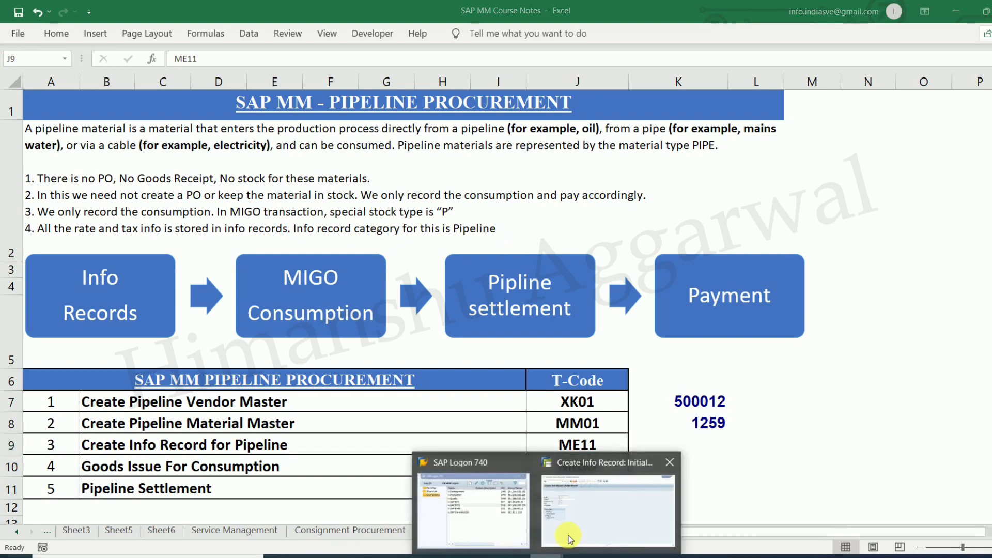
click(570, 539)
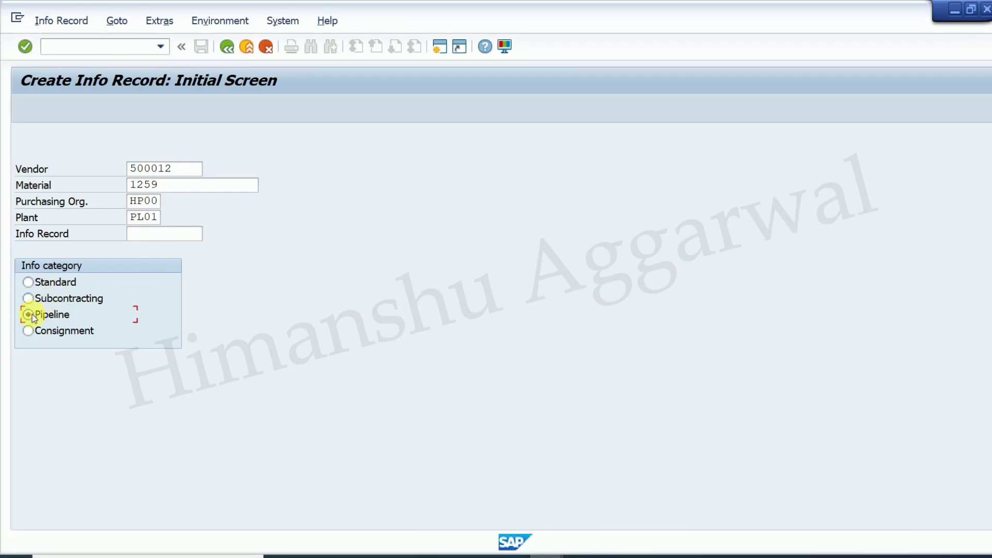
- Keep the Pipeline category and set standard quantity 1 in the purchasing organization data
click(62, 332)
click(56, 317)
key(Return)
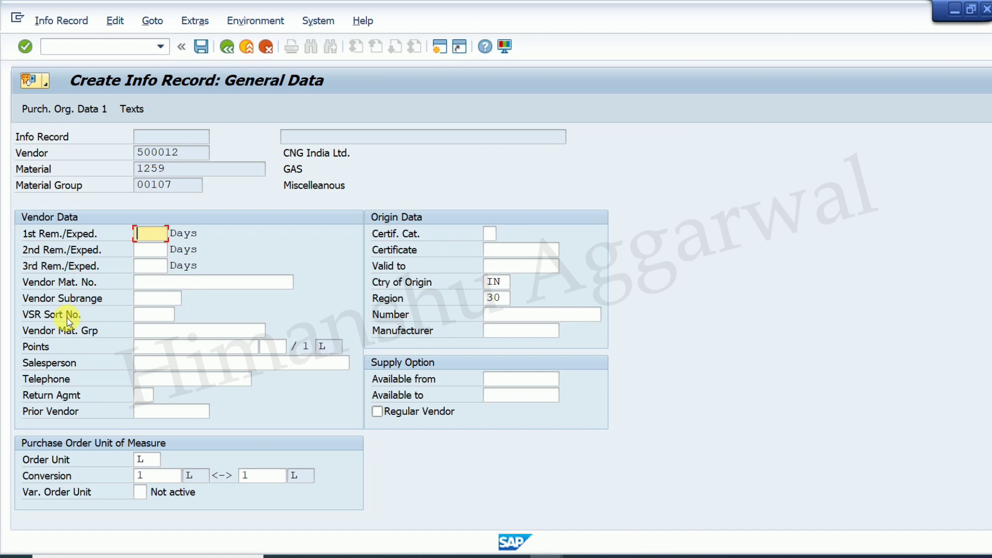
key(Return)
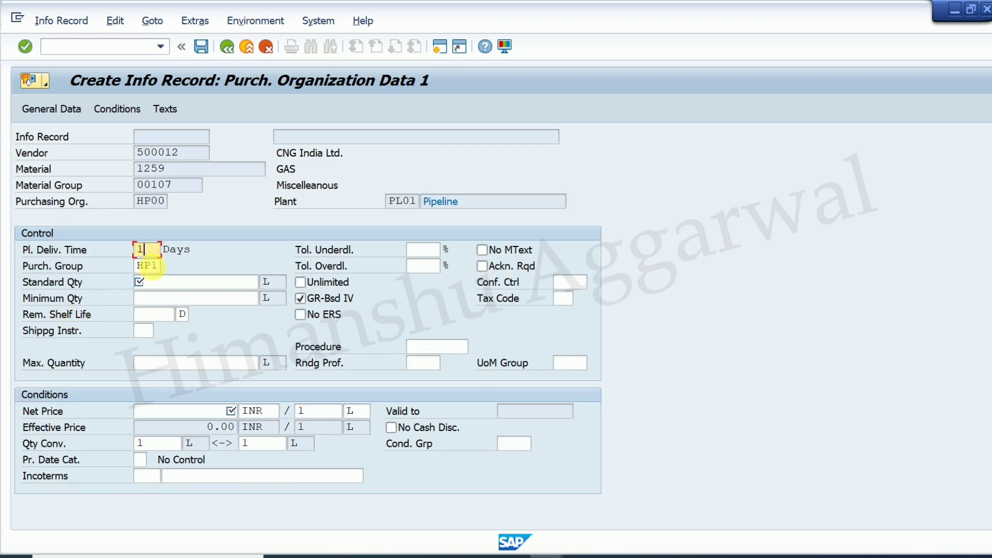
click(147, 282)
click(151, 300)
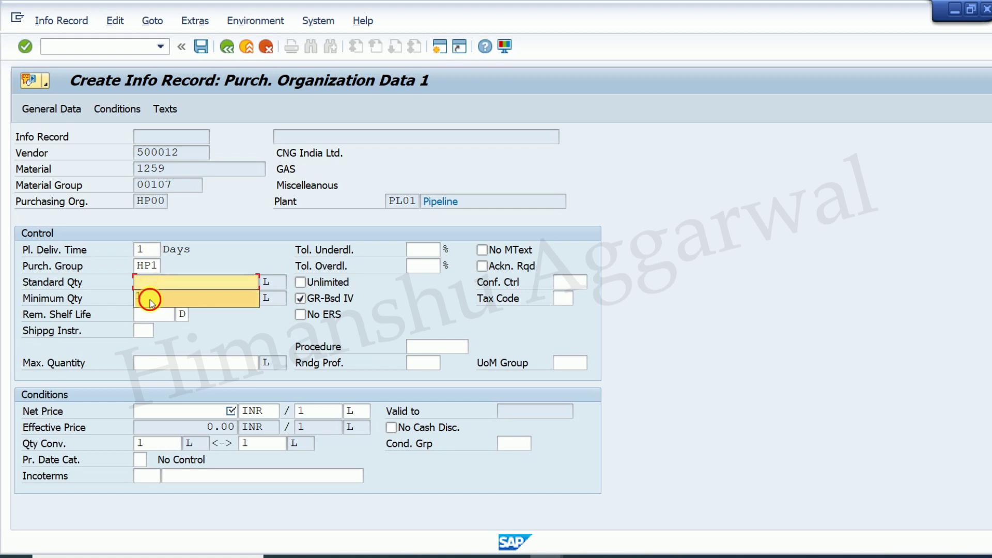
text(1)
- Enter net price 10 INR and tax code V0, then save the info record
click(158, 412)
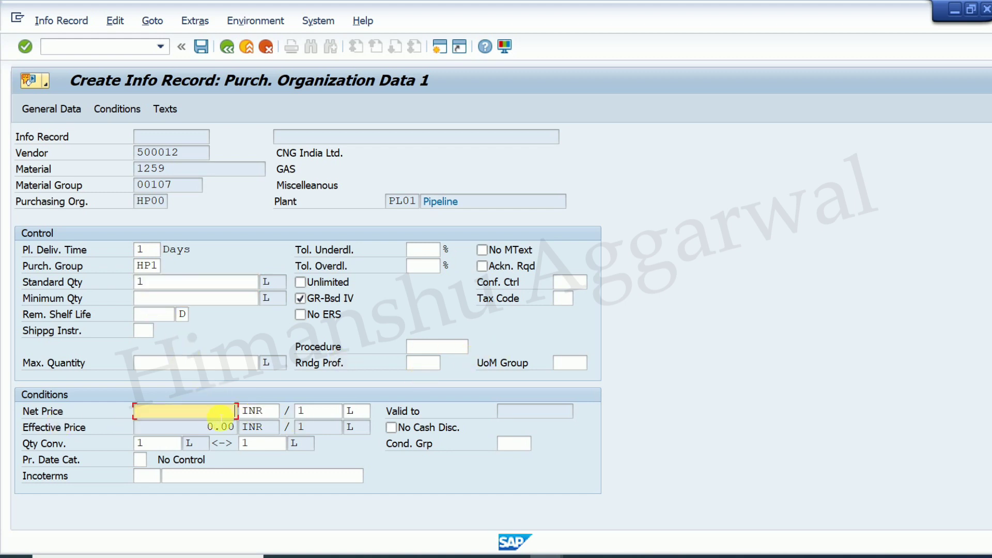
text(10)
click(563, 299)
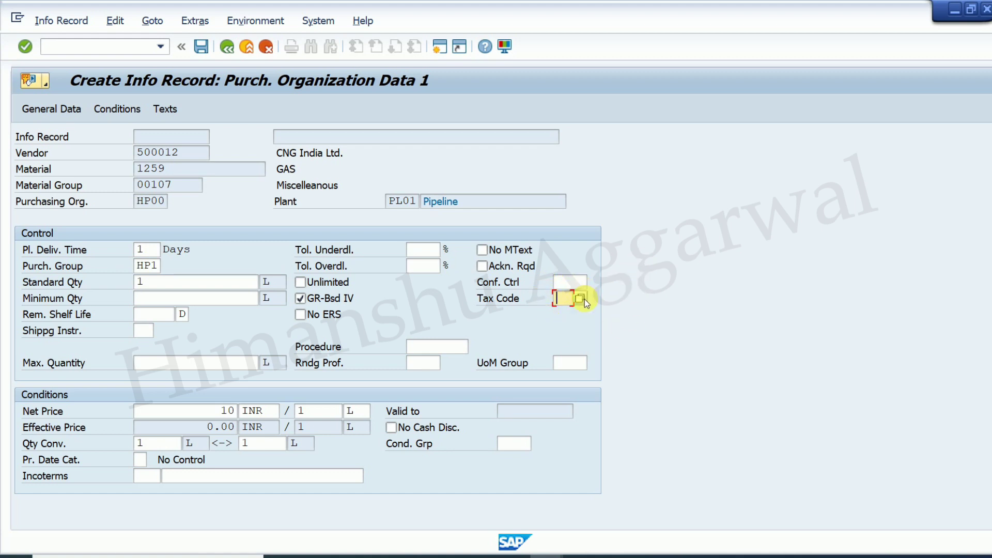
text(v)
click(567, 315)
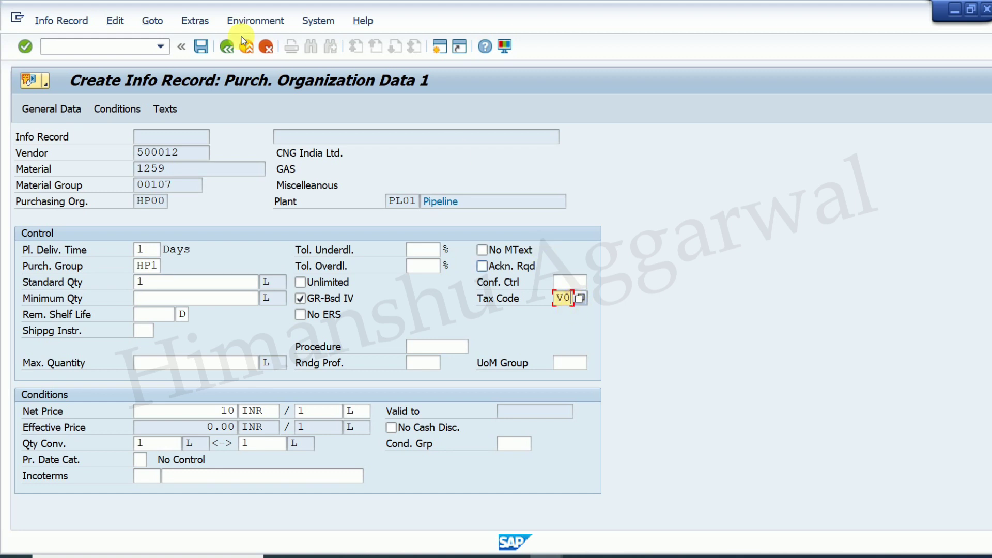
click(201, 47)
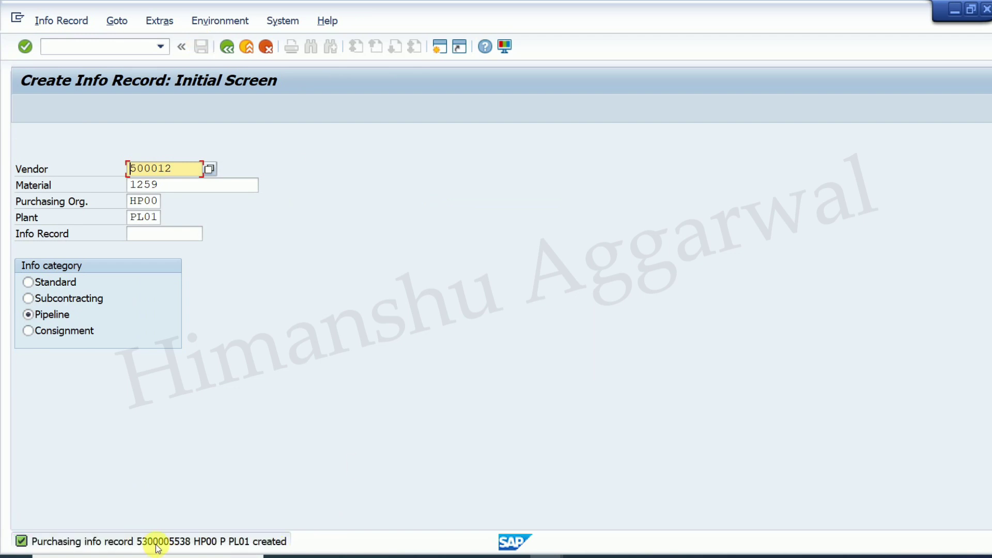
- Copy the new info record number from the creation message
double_click(172, 547)
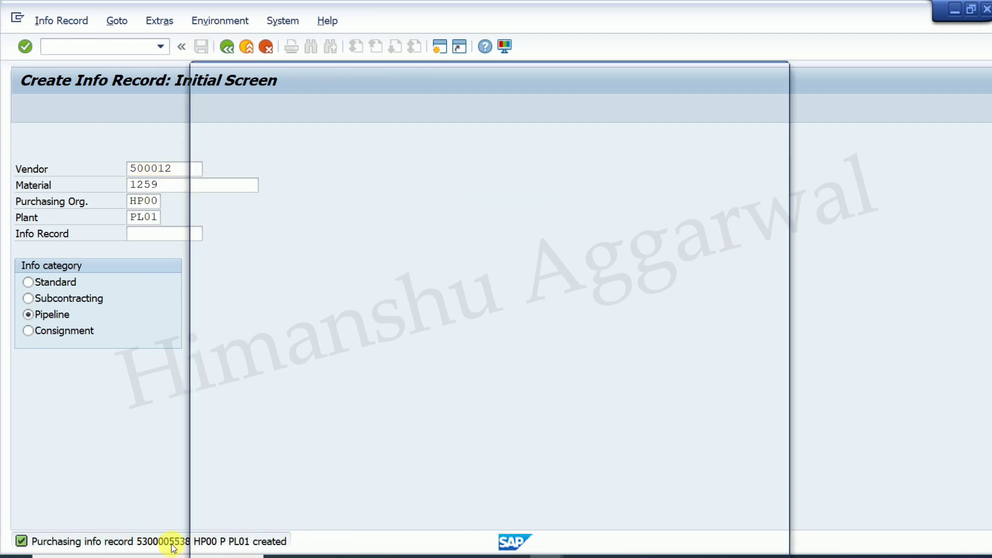
double_click(381, 117)
key(ctrl+c)
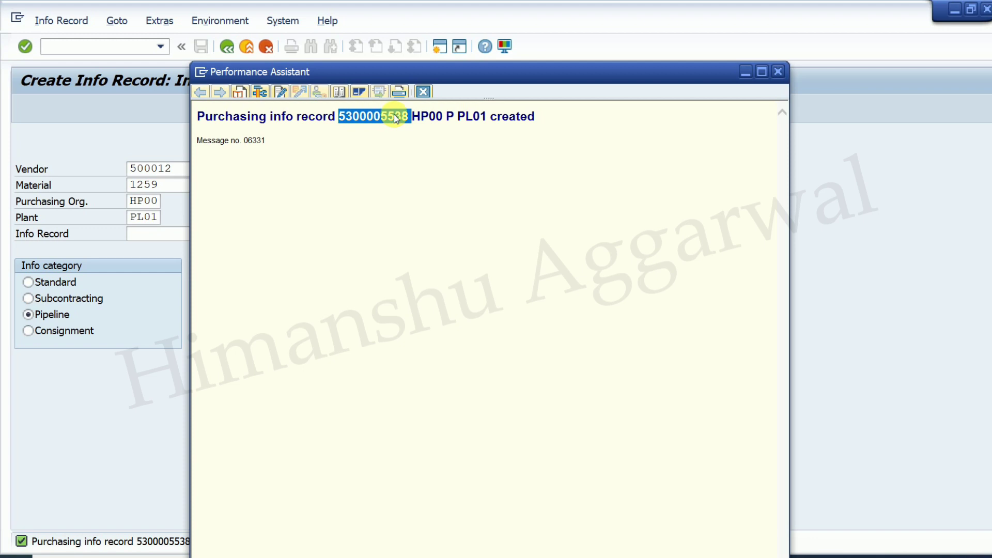
click(778, 71)
click(652, 556)
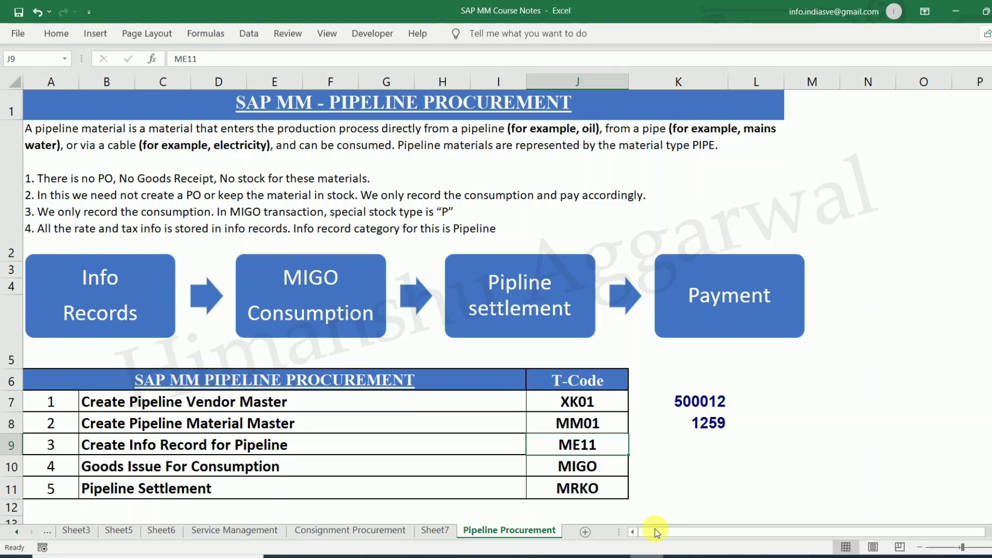
click(705, 441)
key(ctrl+v)
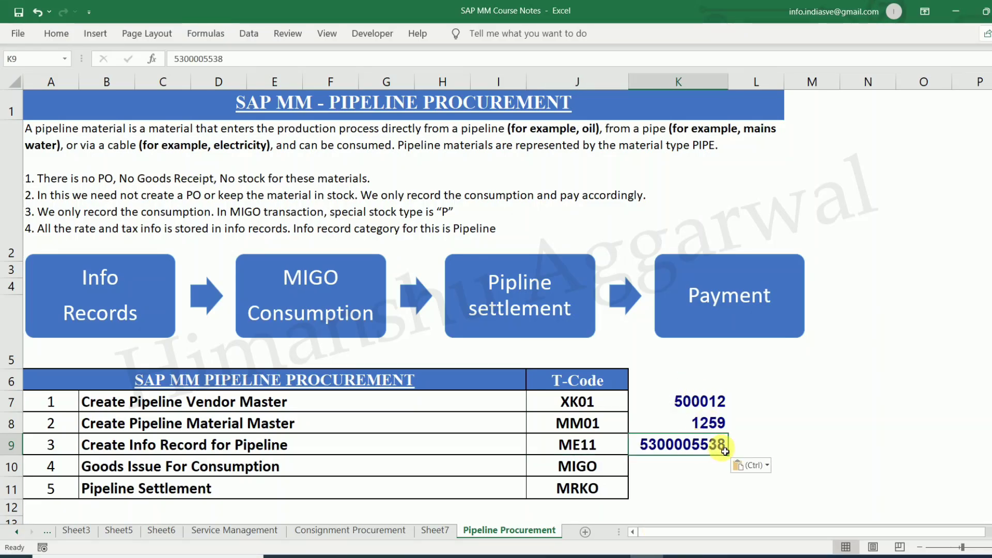
key(ctrl+Home)
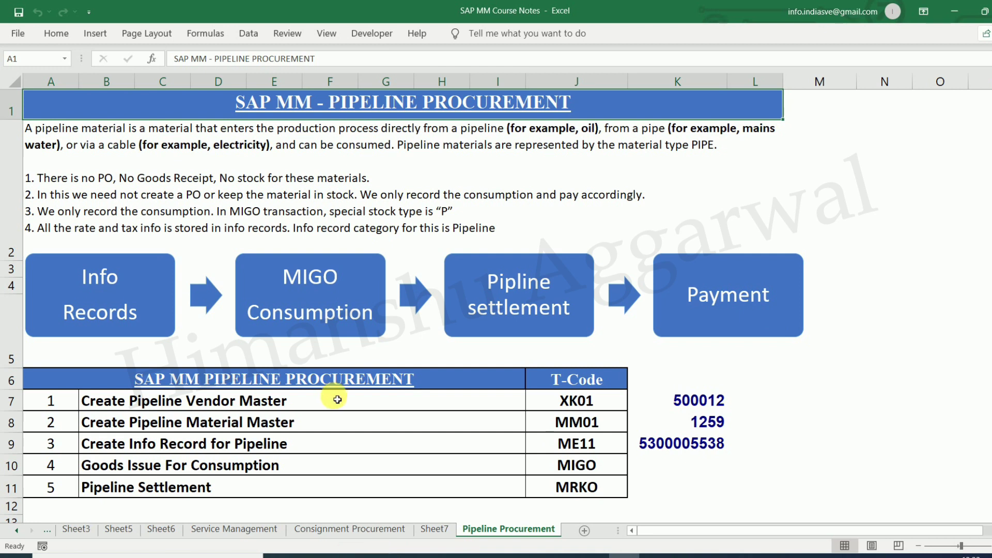
click(319, 446)
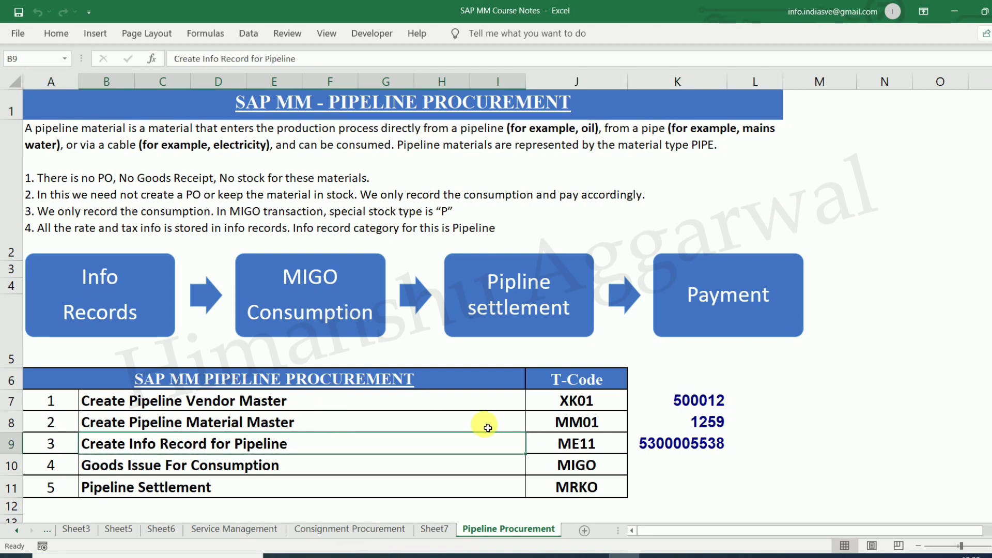
click(711, 443)
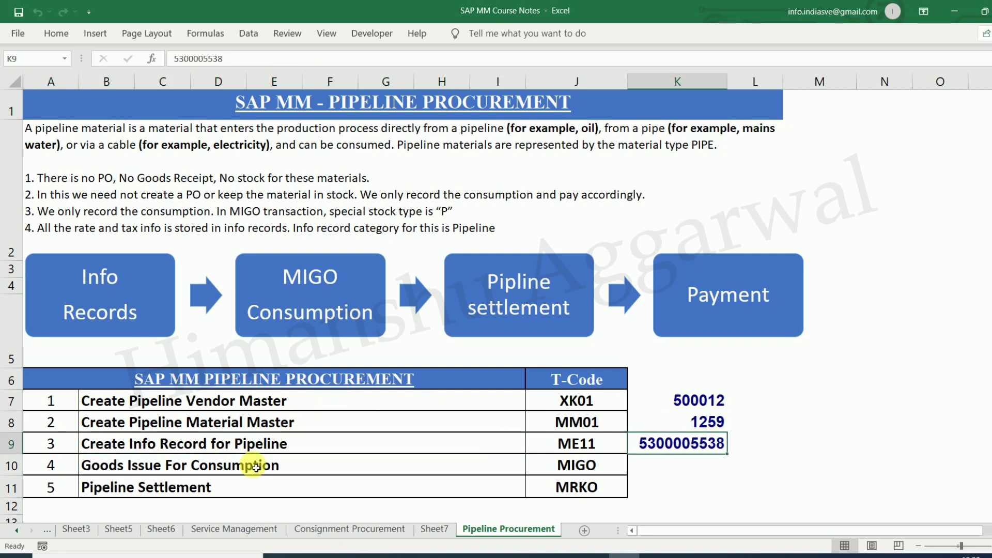
click(207, 465)
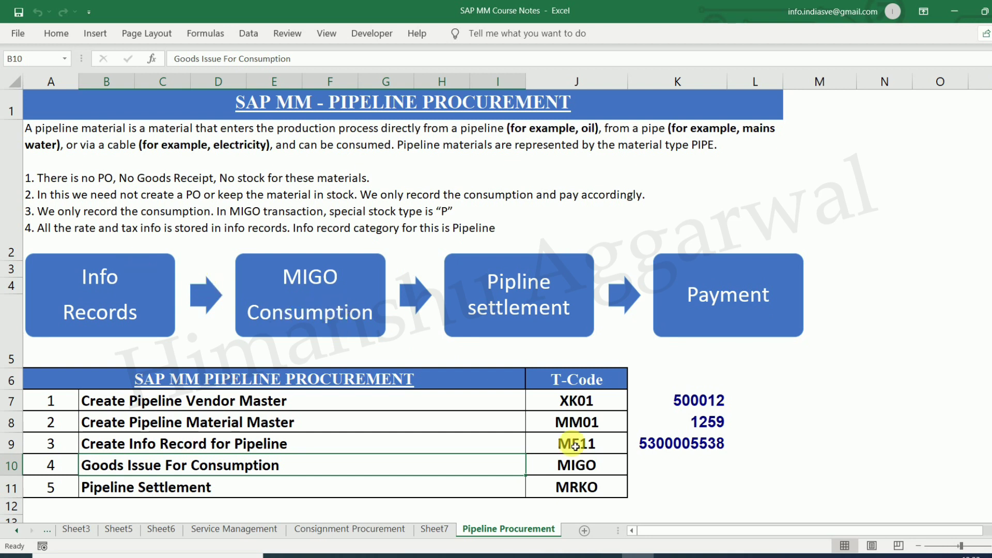
click(541, 556)
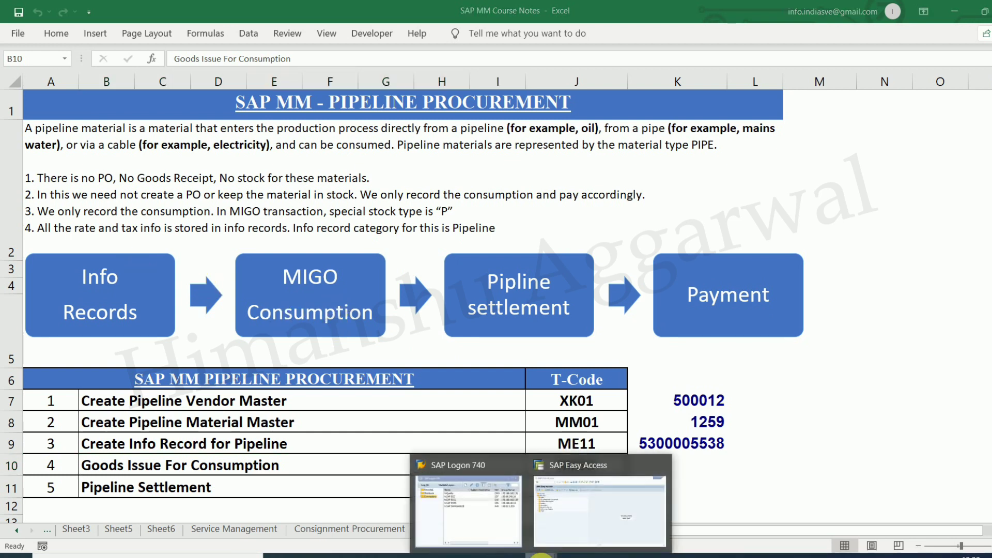
- In FS00, copy liability account 300501 Consignment Payable to new account 300502
click(583, 487)
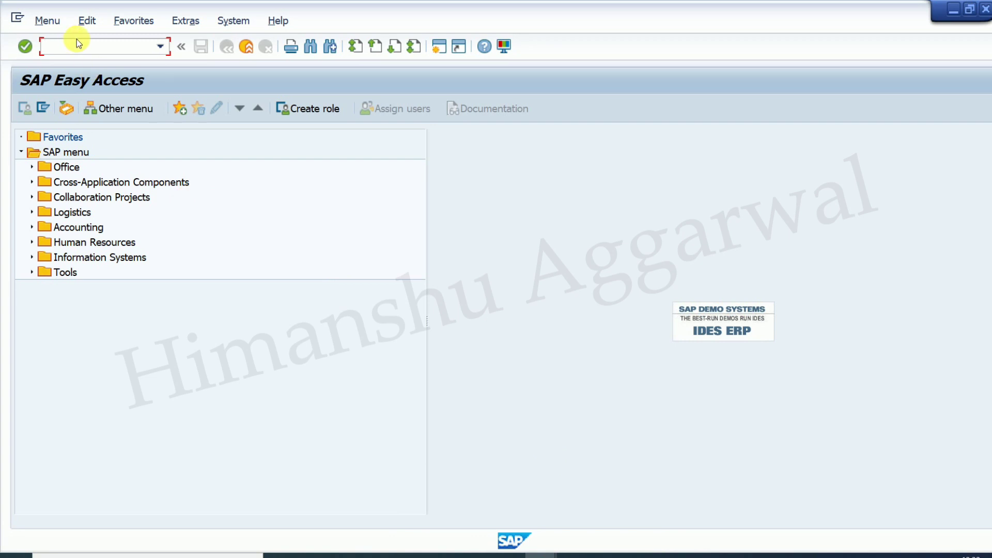
text(fs00)
key(Return)
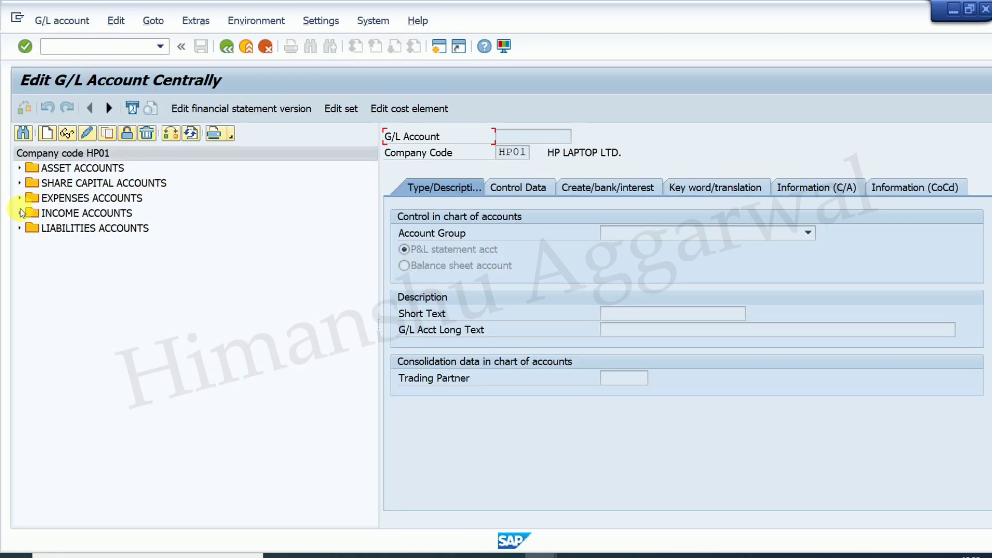
click(19, 226)
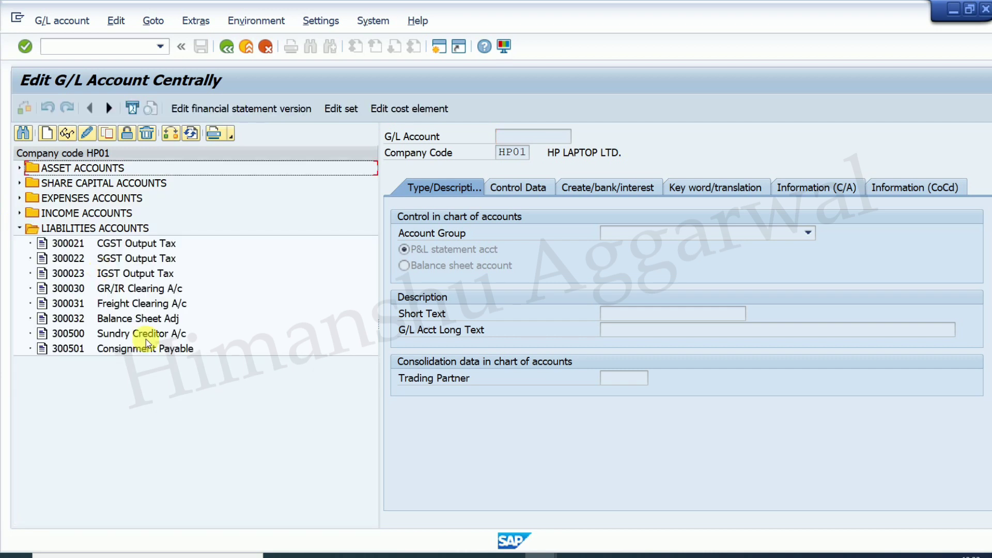
click(131, 349)
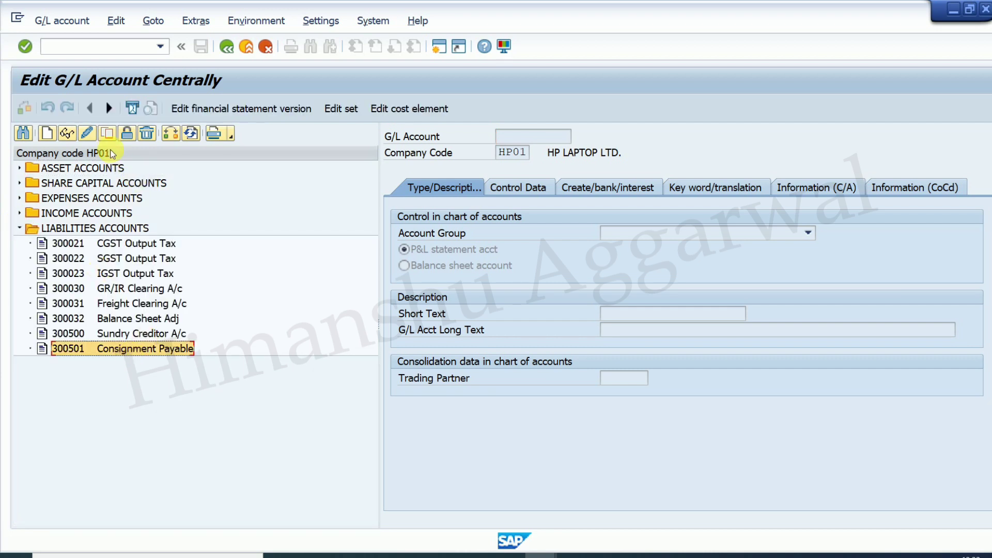
click(108, 136)
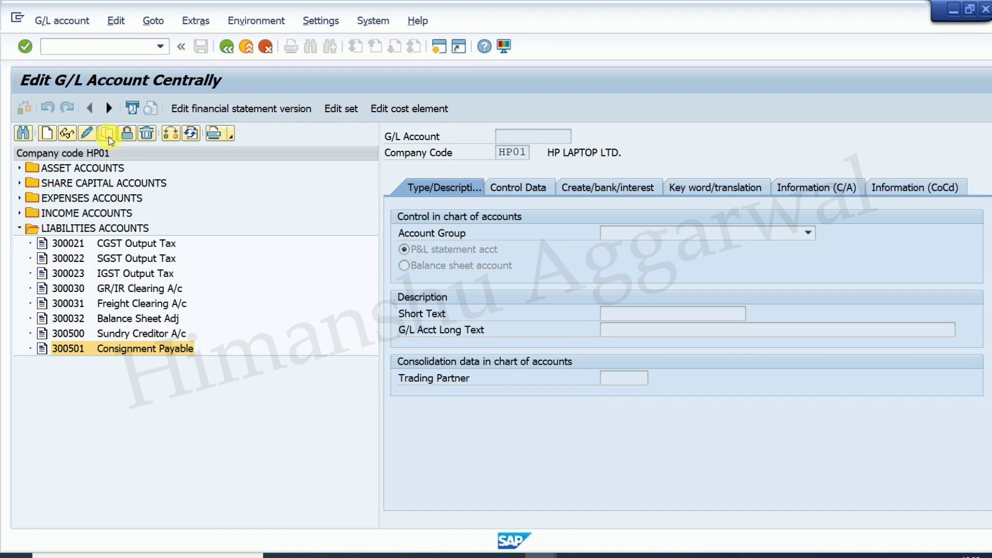
key(BackSpace)
text(2)
key(Return)
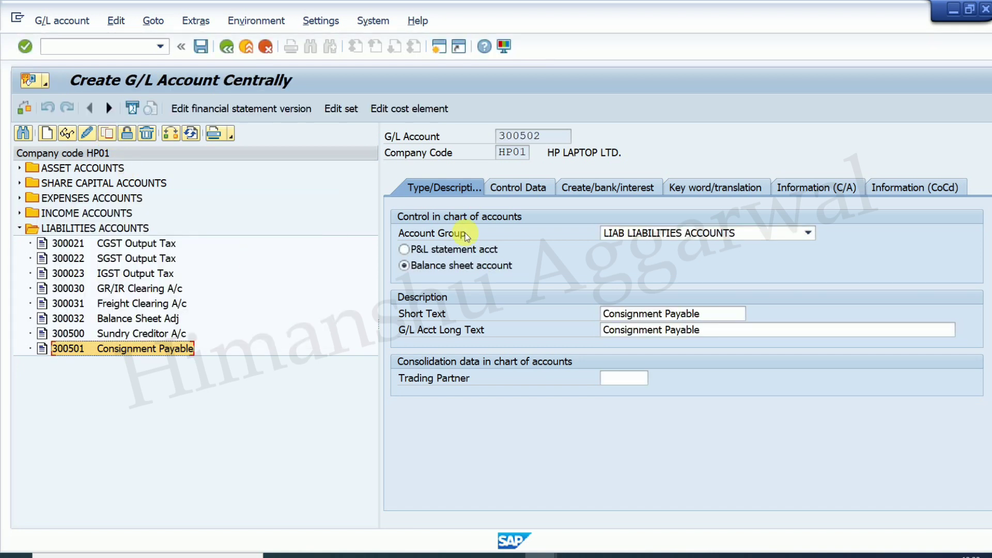
- Change the short and long text of account 300502 to Pipeline Payable and save it
click(603, 314)
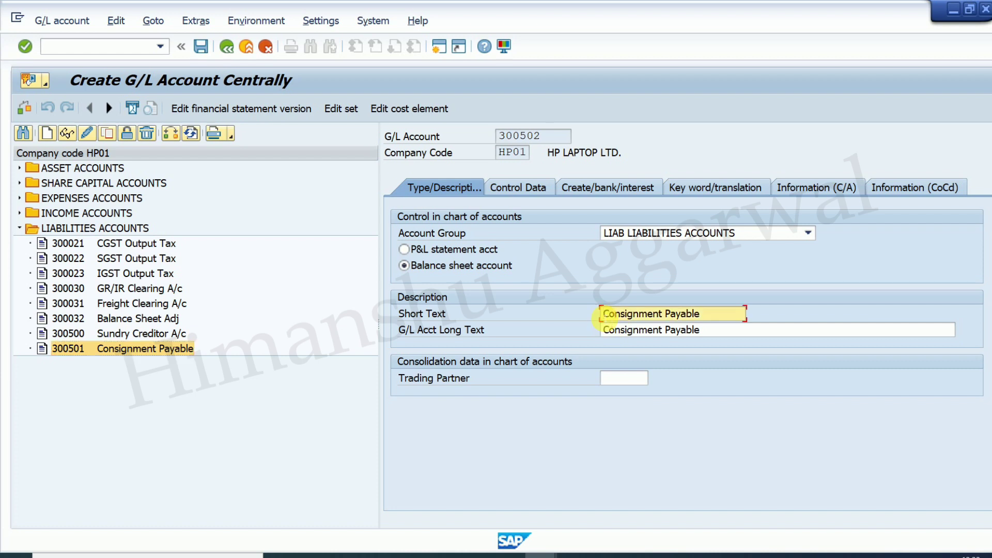
text(Pipeline)
key(Delete)
key(Delete)
key(Delete)
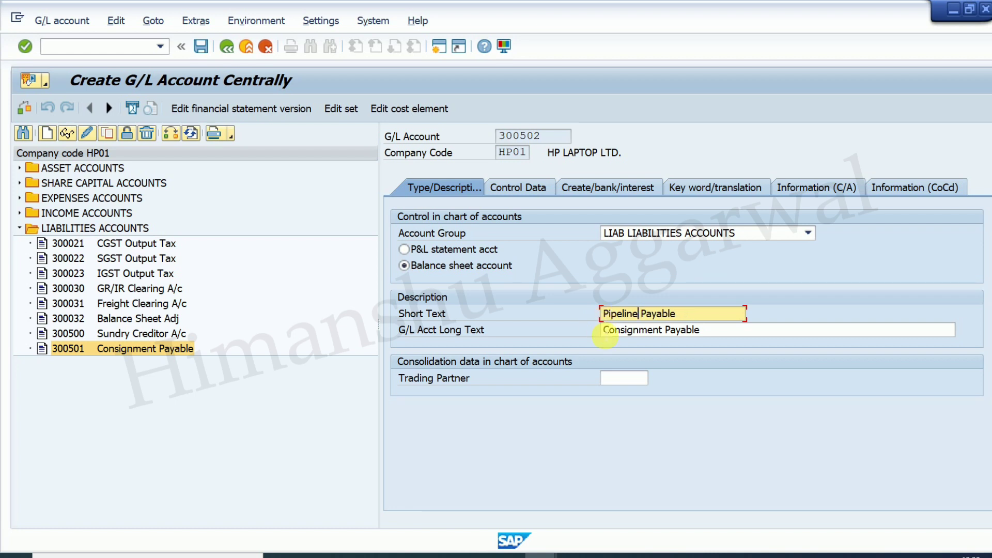
click(606, 332)
text(Pipeline)
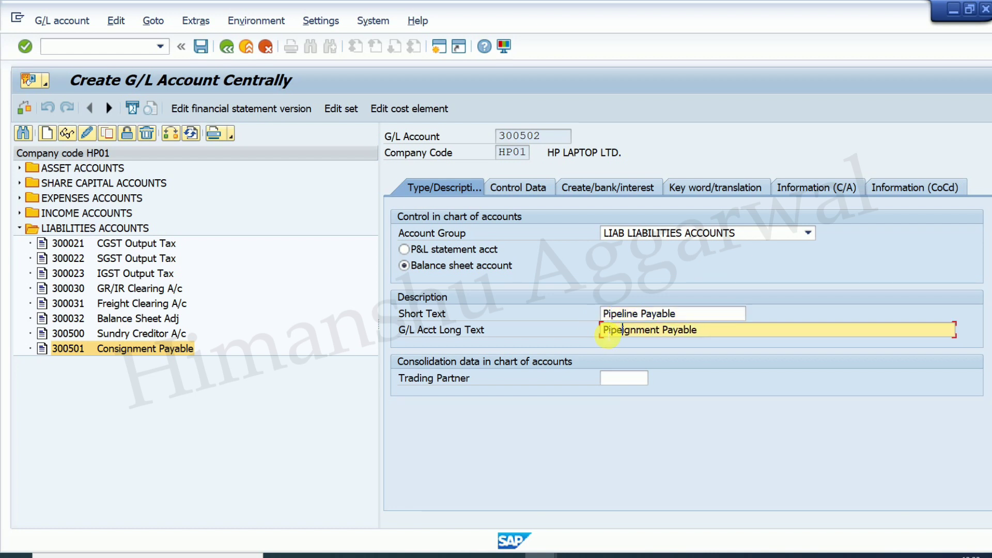
key(Delete)
key(Delete)
key(Delete)
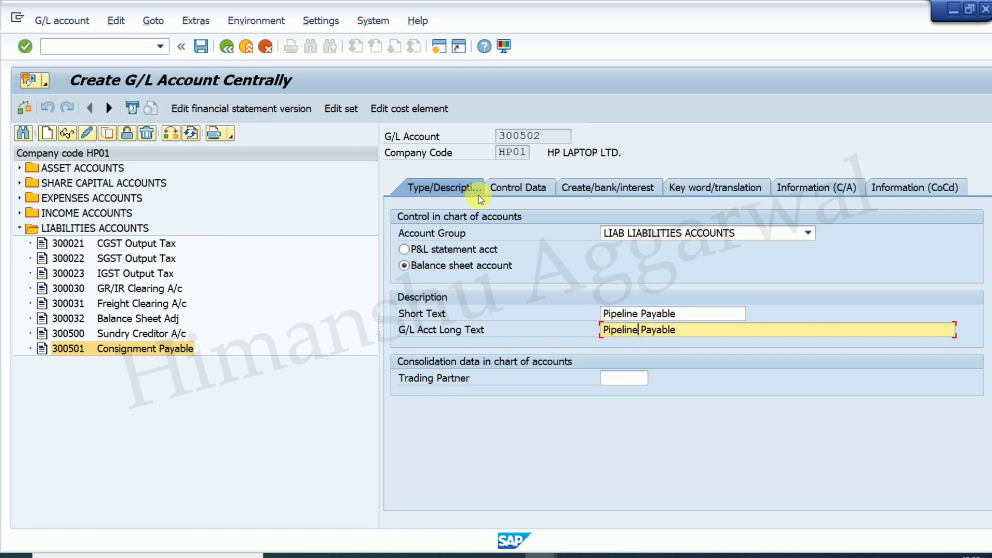
click(201, 46)
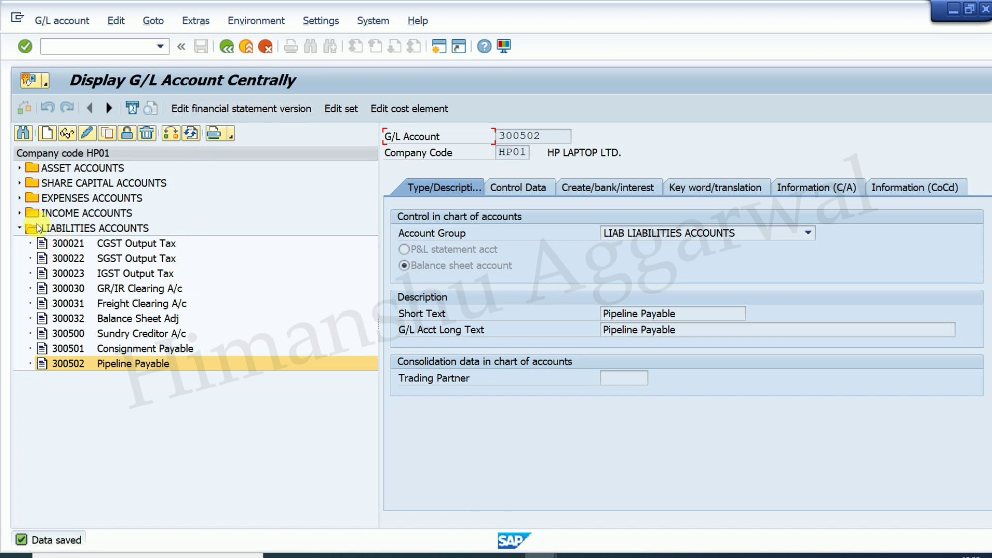
- Look at the IT Exp. expense account, then open automatic posting configuration with /nOBYC
click(20, 200)
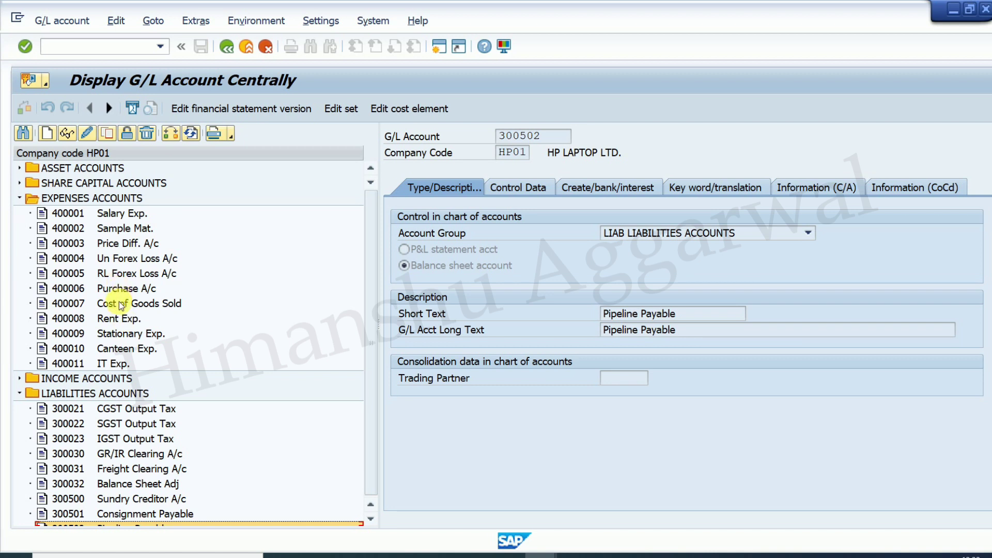
click(129, 349)
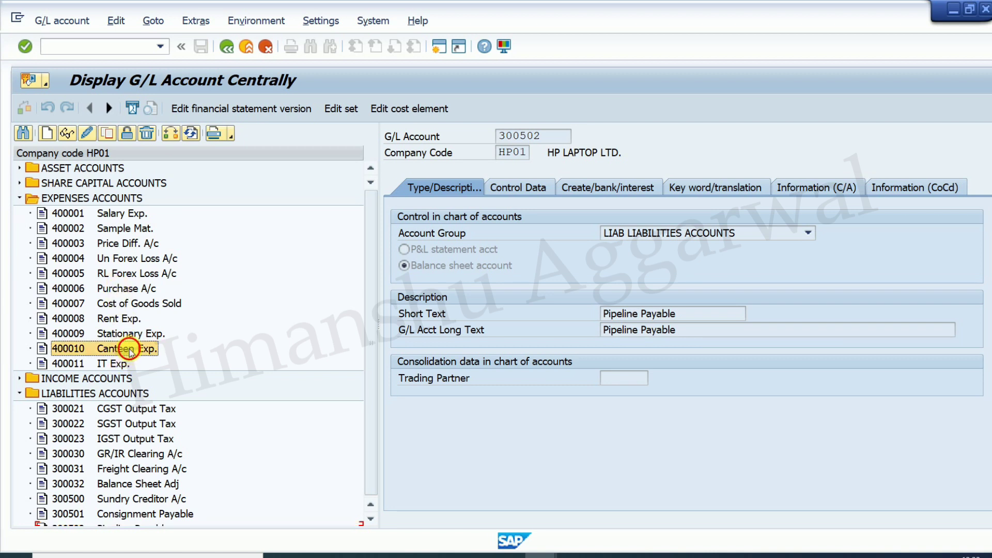
click(117, 367)
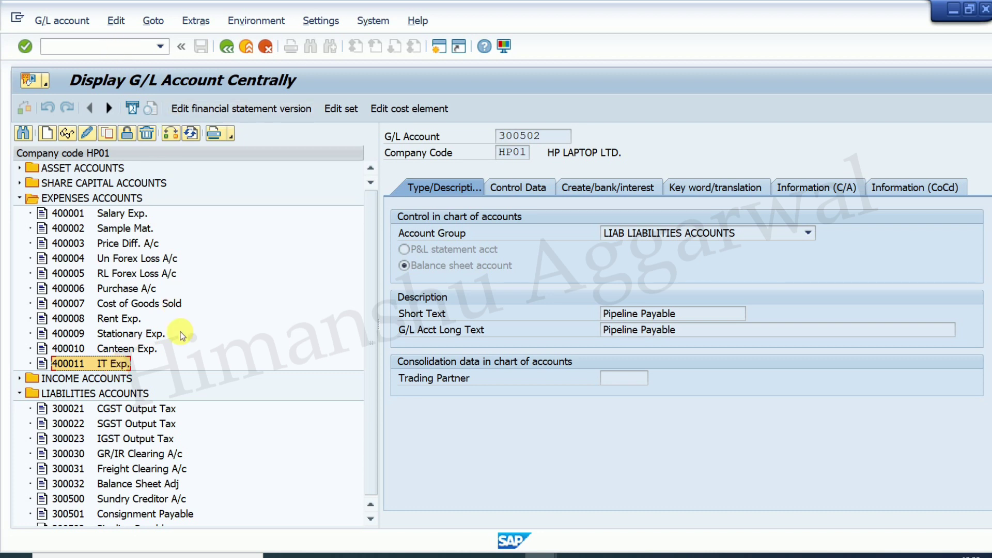
click(142, 51)
text(/nobyc)
key(Return)
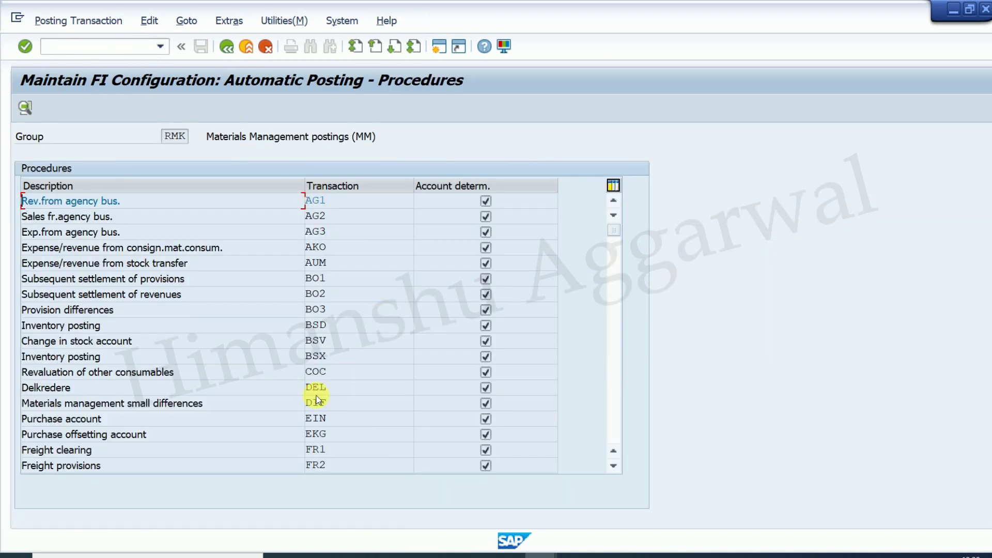
- Under KON for chart HP01, assign valuation class 3000 to account 300502 and save to the customizing request
scroll(318, 399, down, 3)
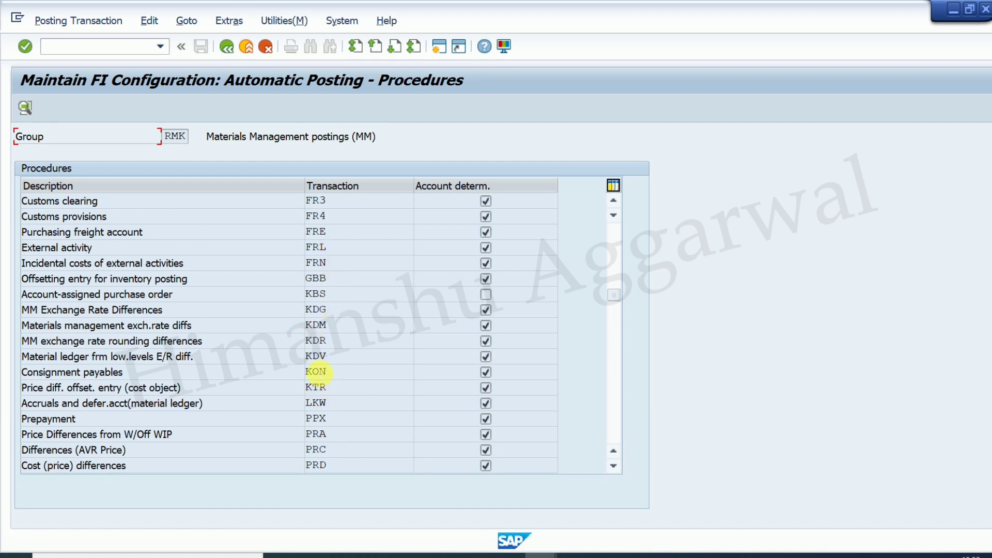
double_click(316, 371)
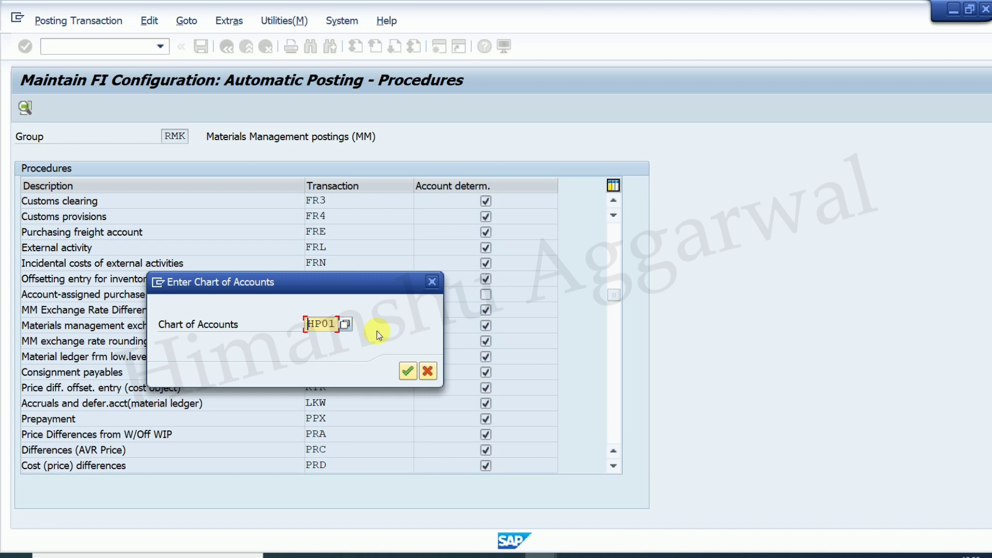
click(408, 370)
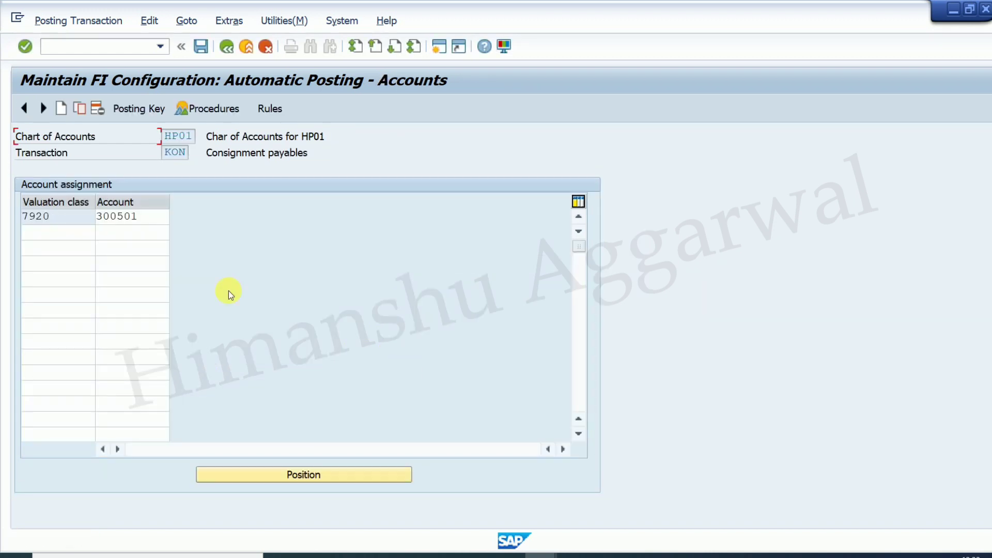
click(58, 233)
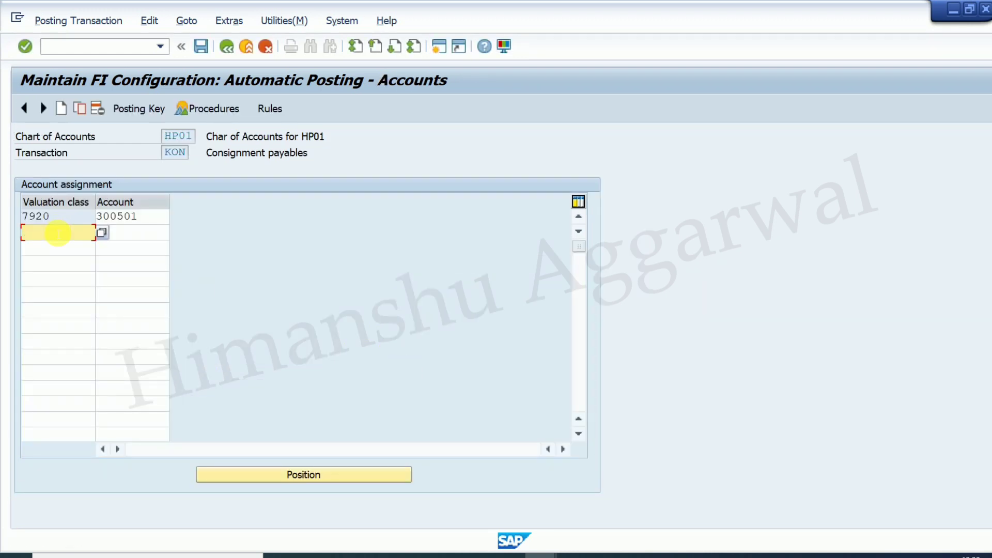
text(3000)
key(Tab)
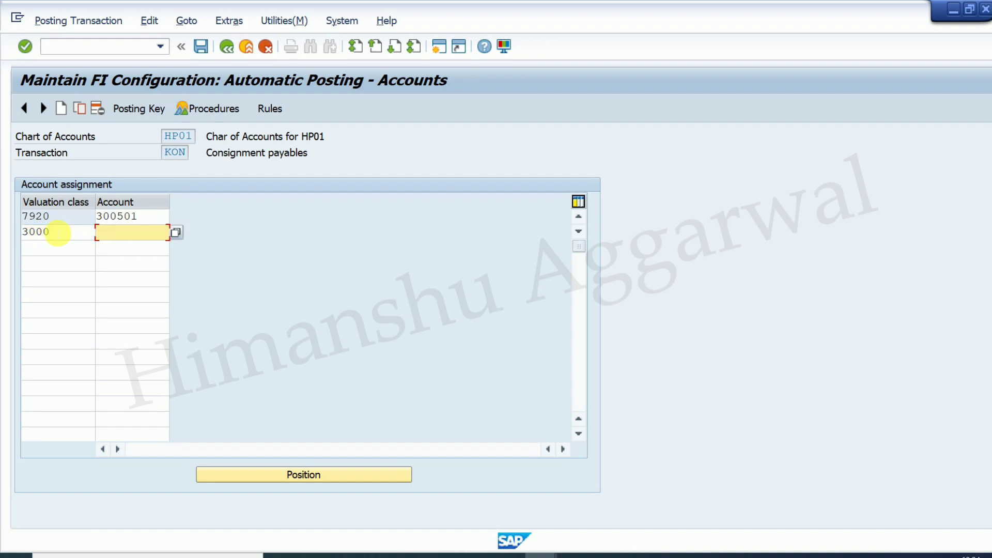
text(300502)
key(Return)
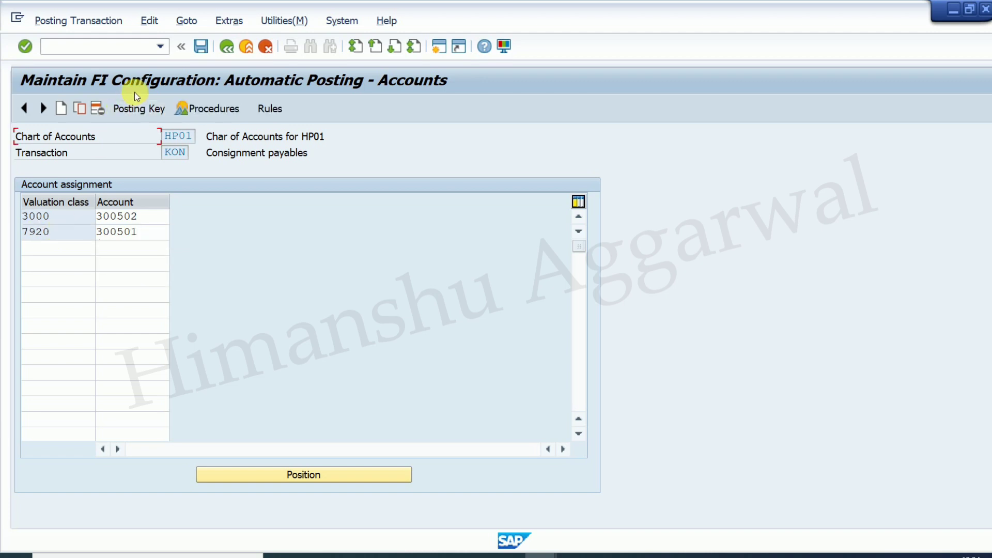
click(203, 47)
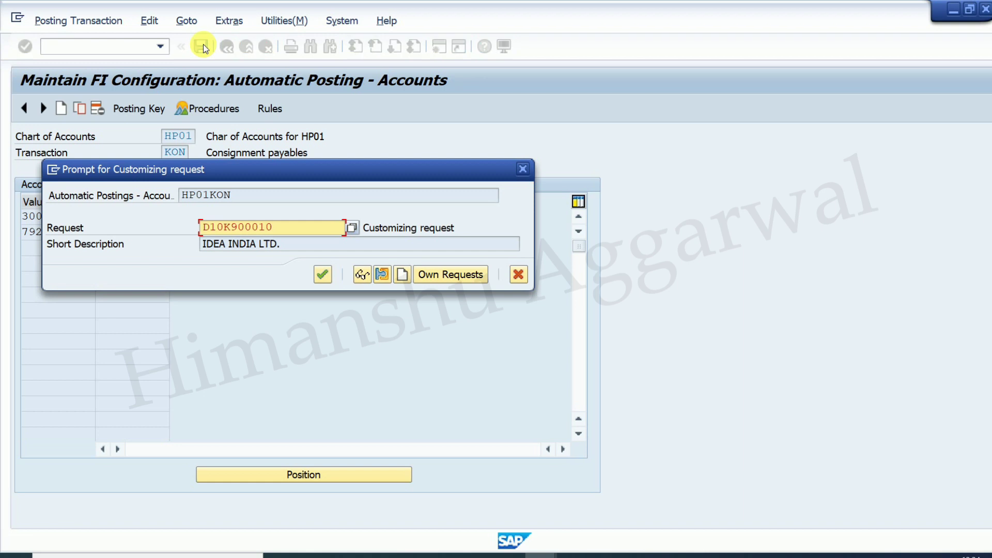
click(323, 274)
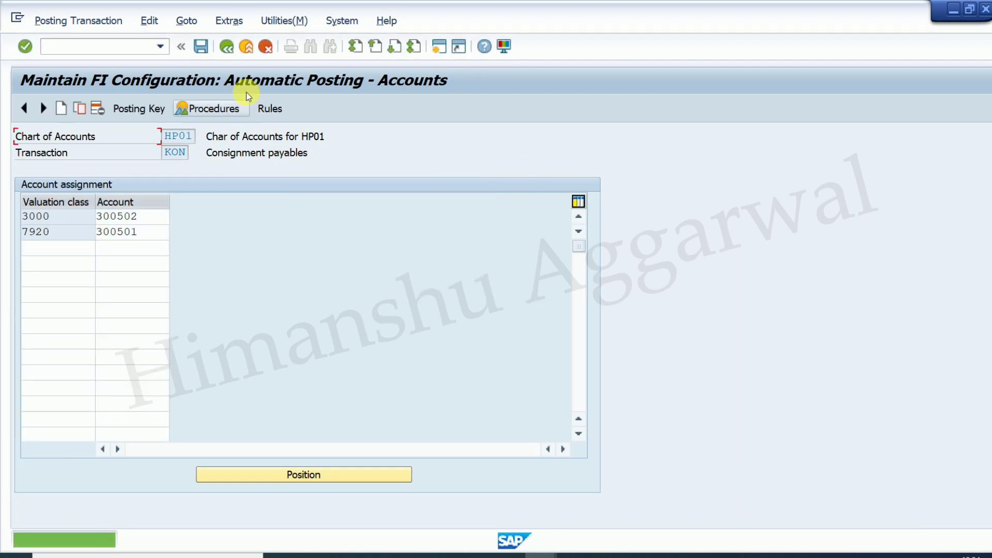
click(229, 46)
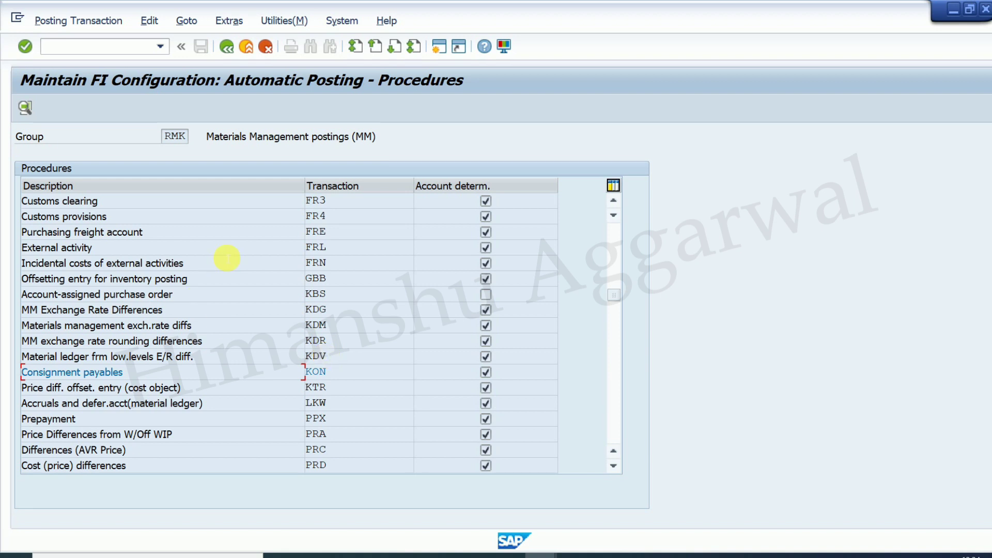
- Add a GBB offsetting-entry row X / VBR / valuation class 3000 / account 300502
scroll(227, 258, down, 6)
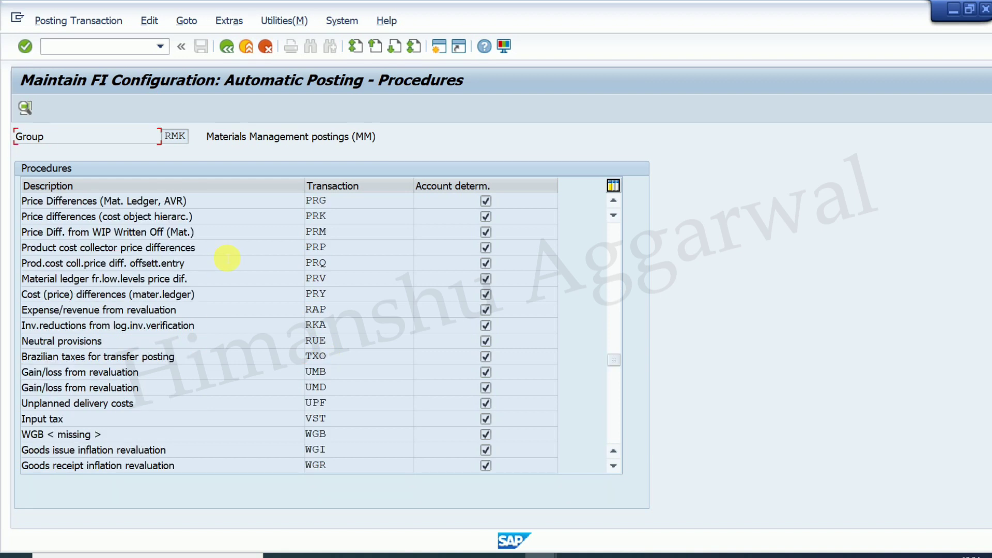
scroll(224, 256, up, 10)
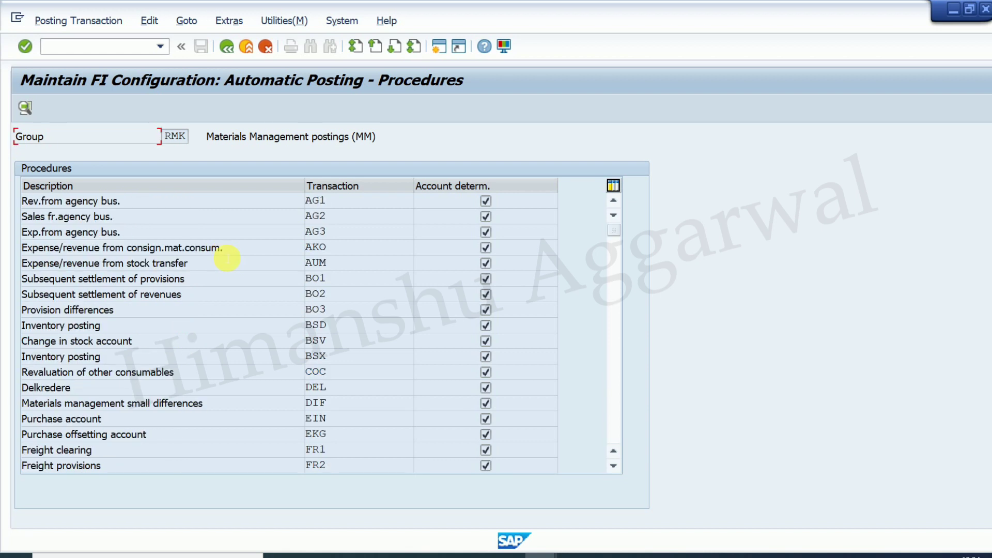
scroll(227, 258, down, 6)
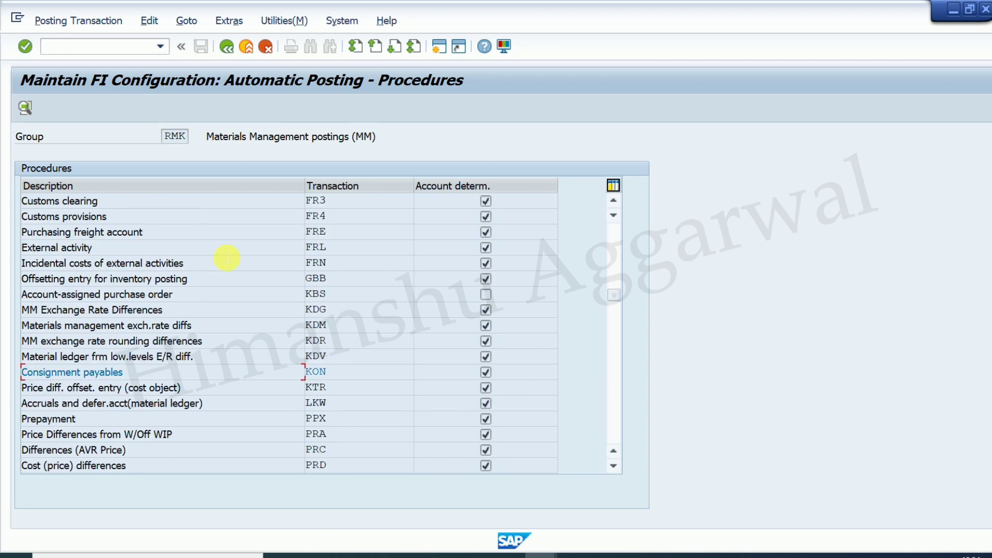
double_click(317, 280)
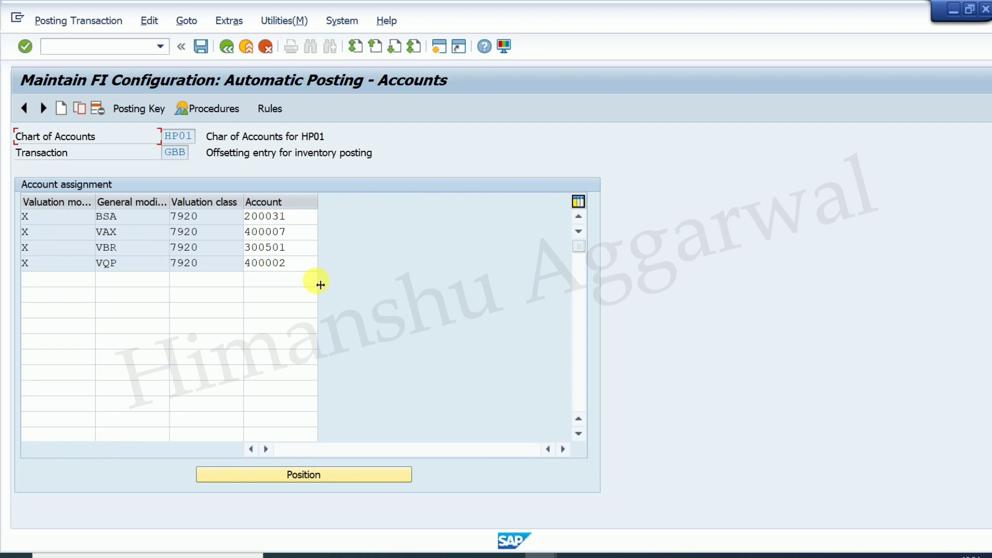
click(43, 284)
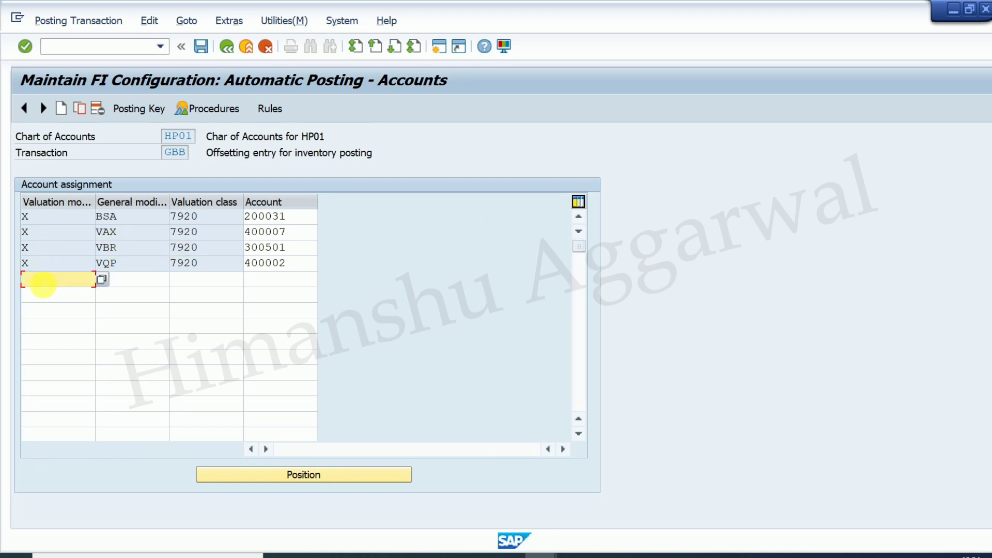
text(x)
key(Tab)
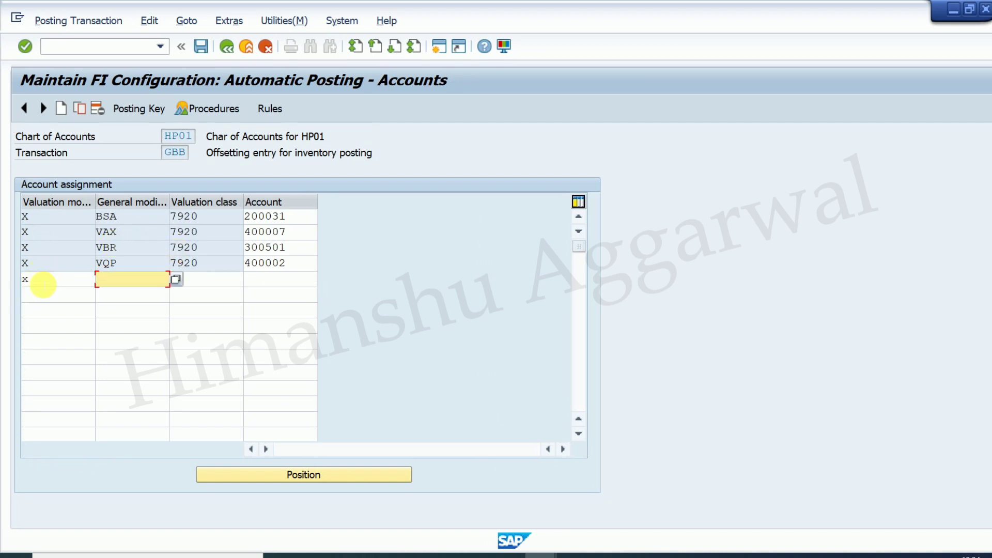
text(vbr)
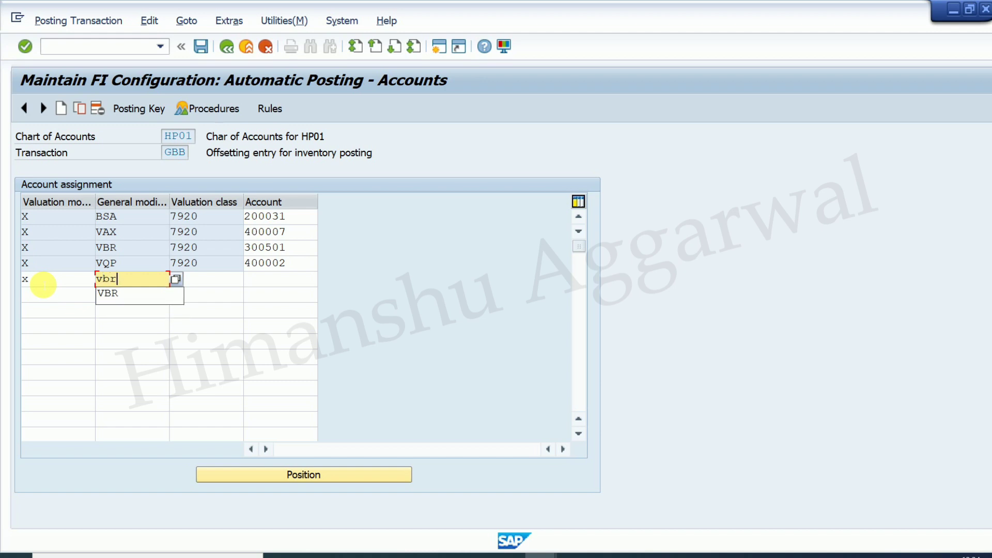
key(Tab)
text(3000)
key(Tab)
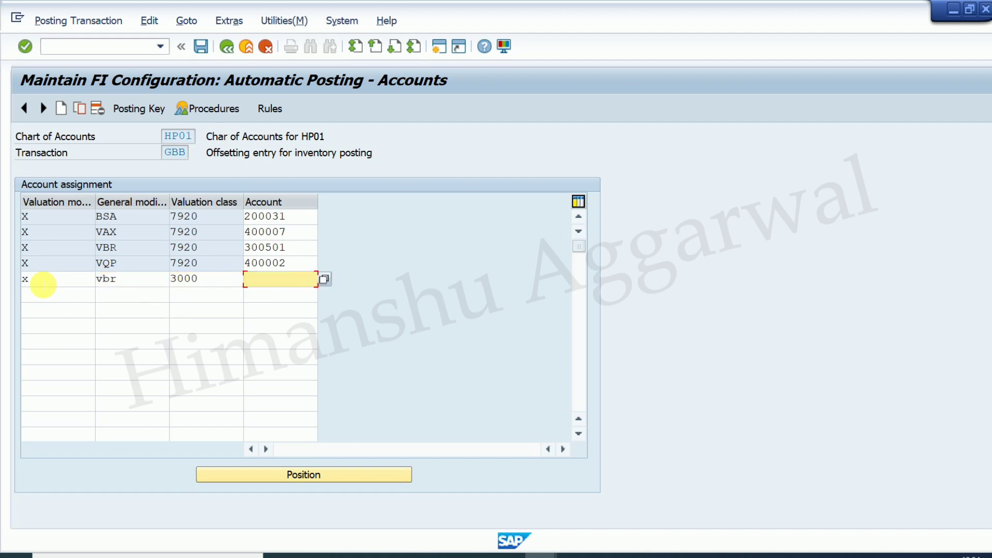
text(300502)
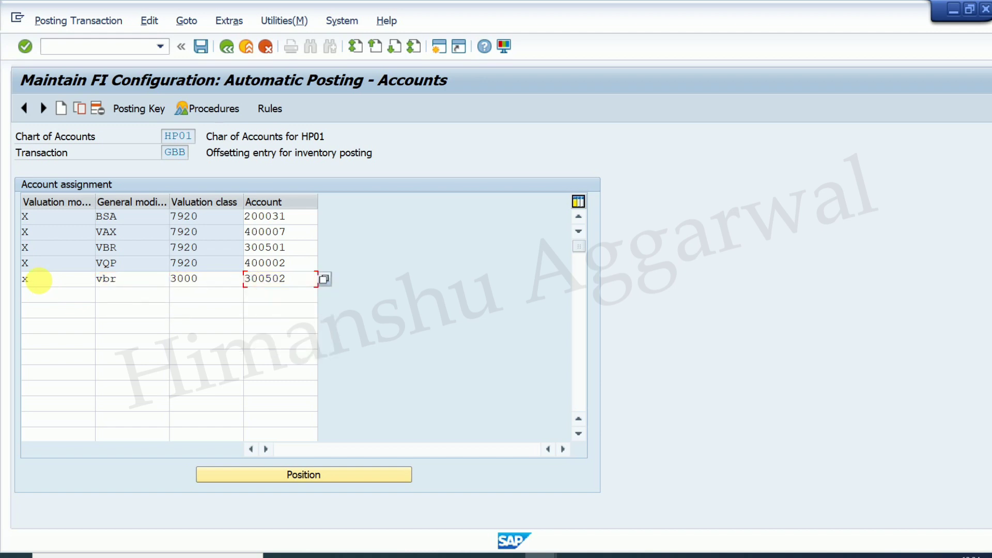
key(Return)
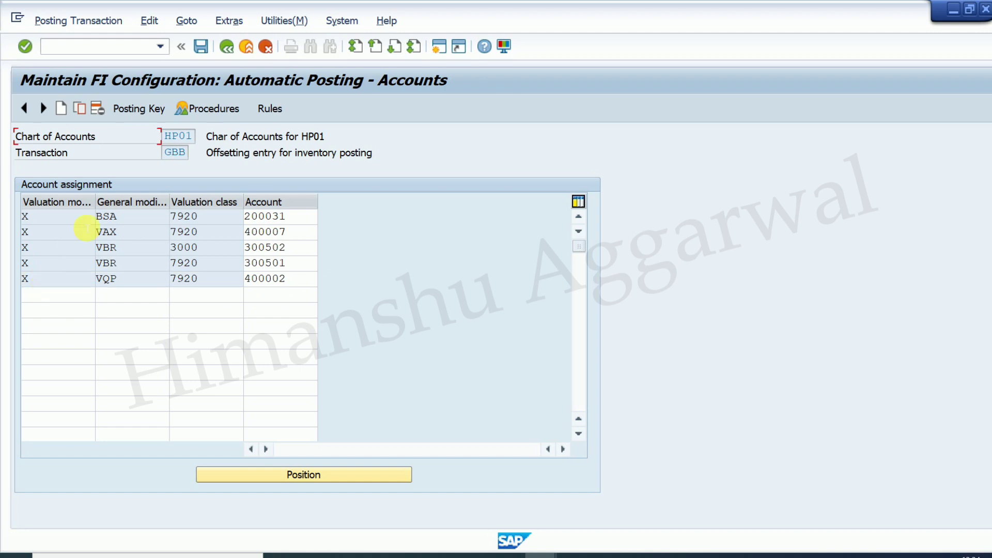
- Save the GBB change under the customizing request
click(203, 43)
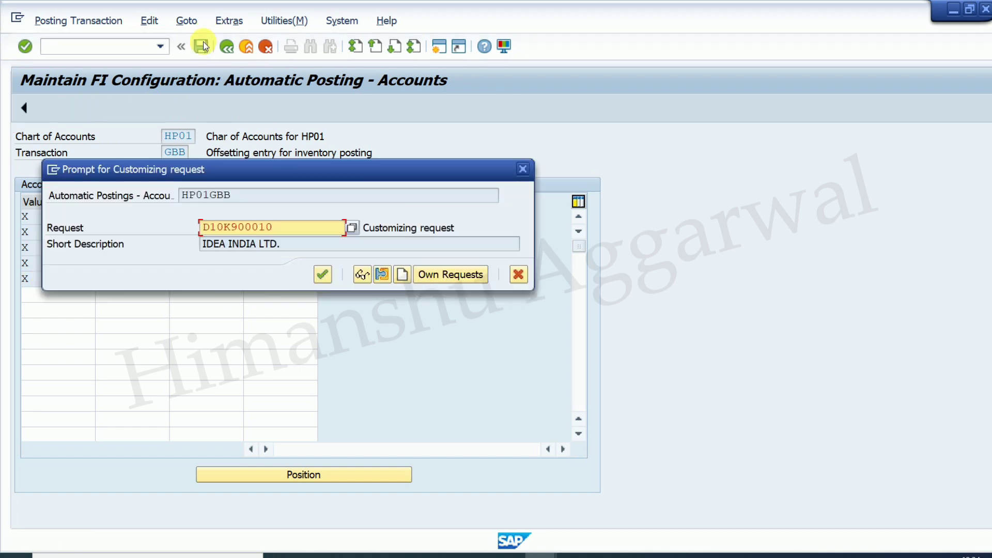
click(323, 275)
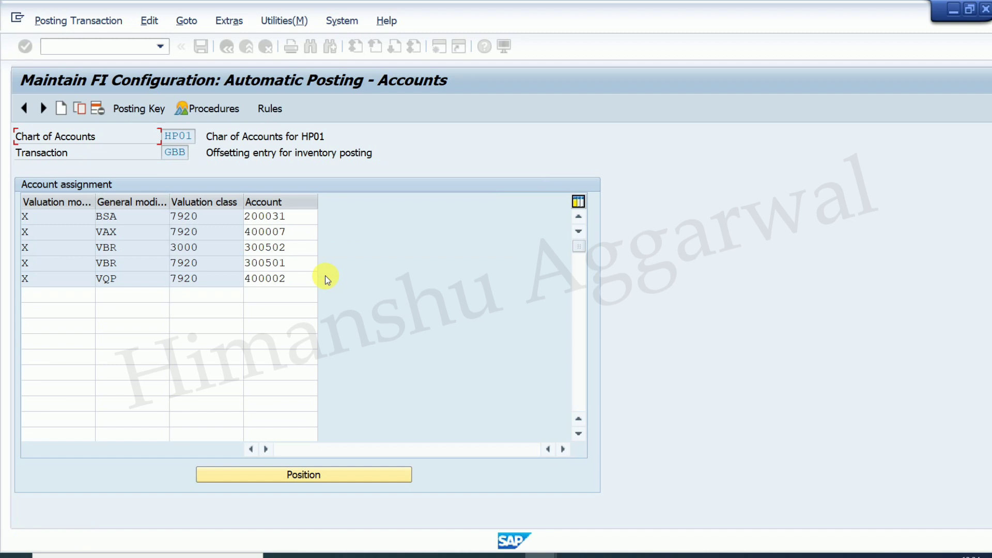
click(107, 54)
- Return to Easy Access and confirm in the Excel notes that Goods Issue For Consumption uses MIGO
text(/n)
key(Return)
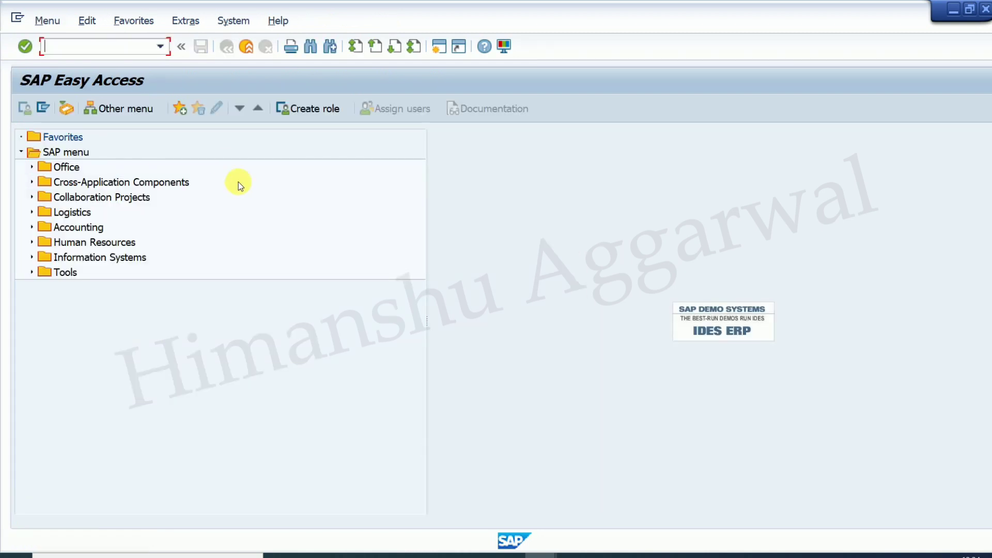
click(637, 555)
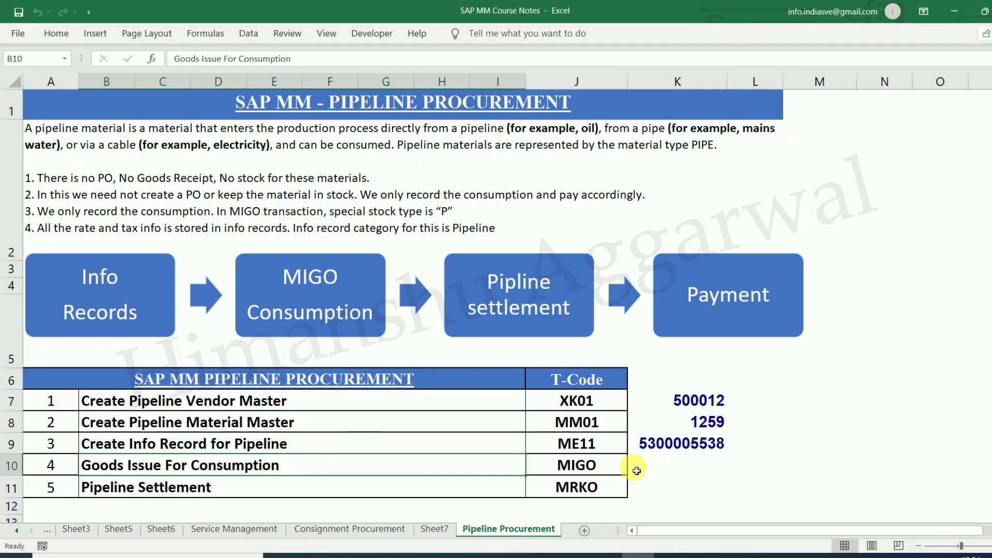
click(620, 465)
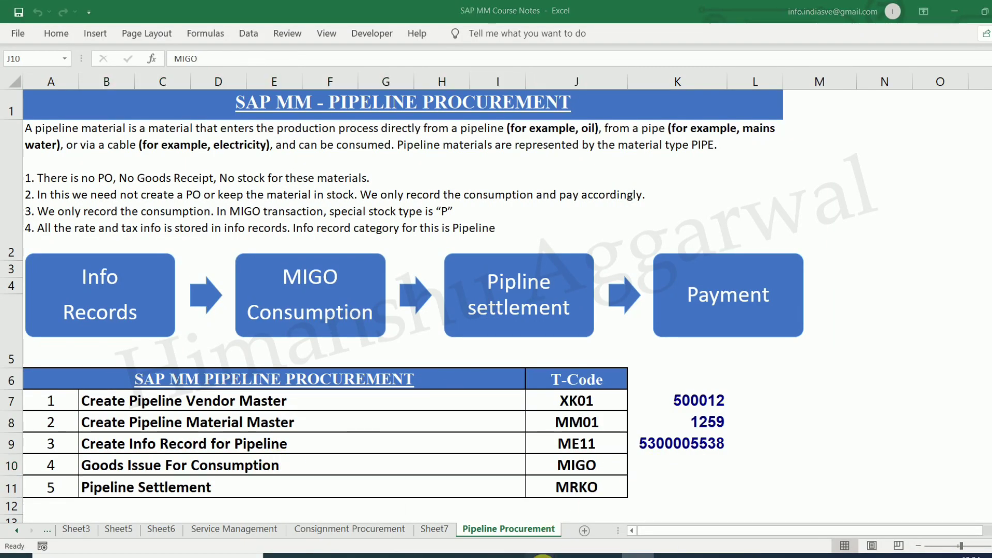
mouse_move(542, 554)
click(604, 504)
- Start MIGO as A07 Goods Issue with movement type 201 P, consumption for cost center from pipeline
text(mi)
key(Return)
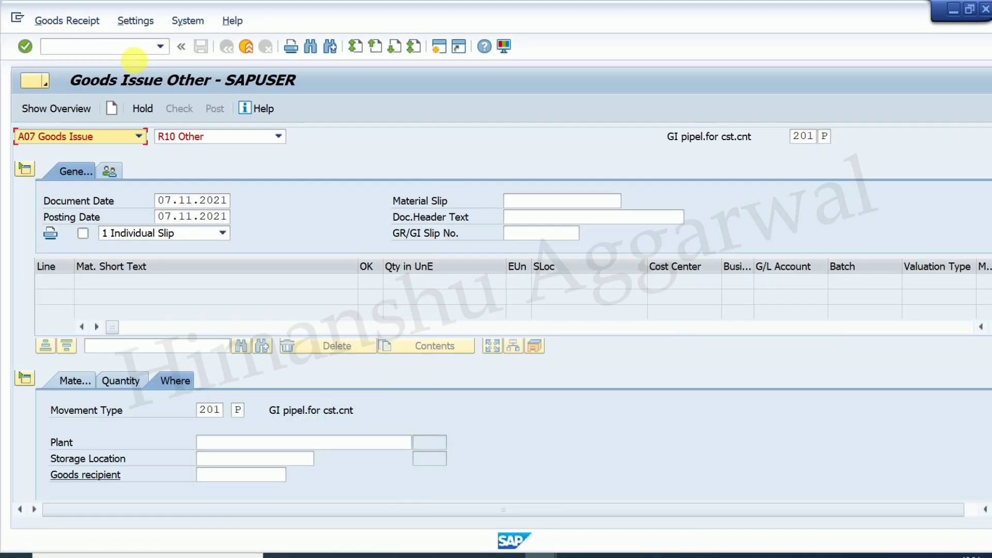
click(139, 137)
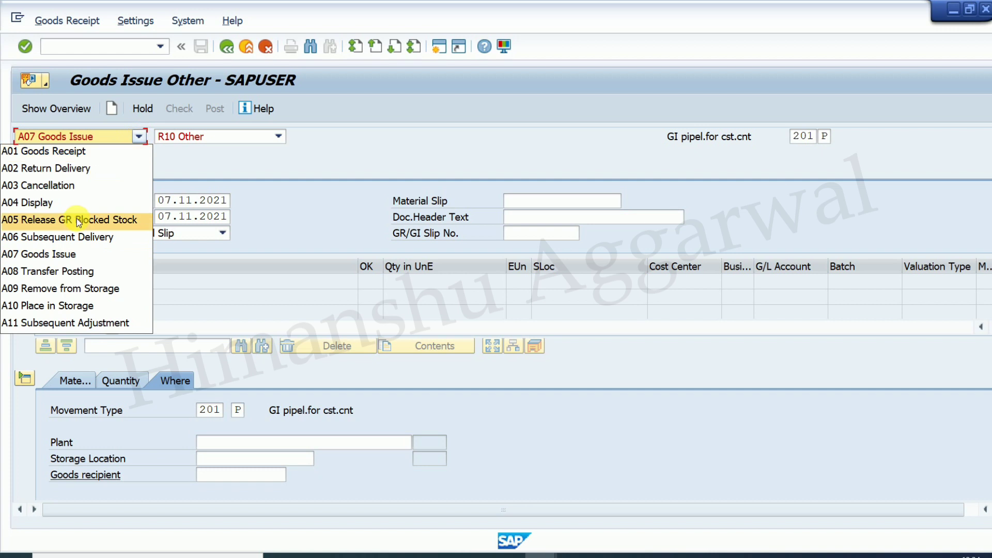
click(63, 255)
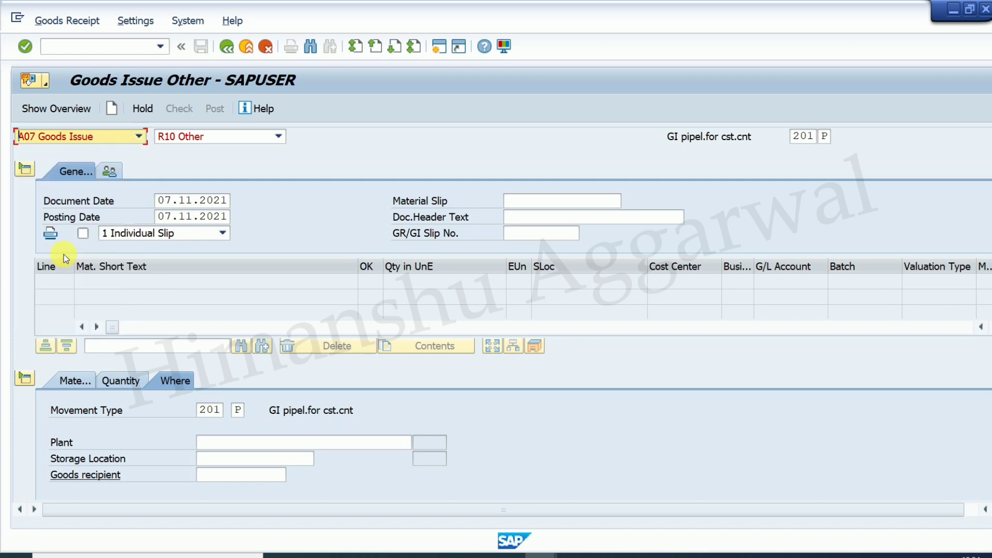
click(826, 136)
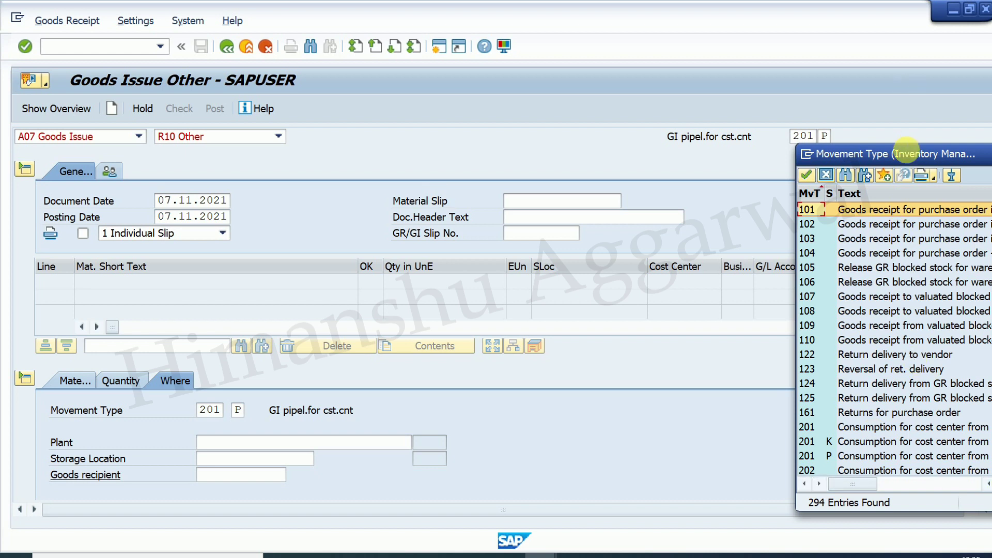
drag(903, 159, 706, 153)
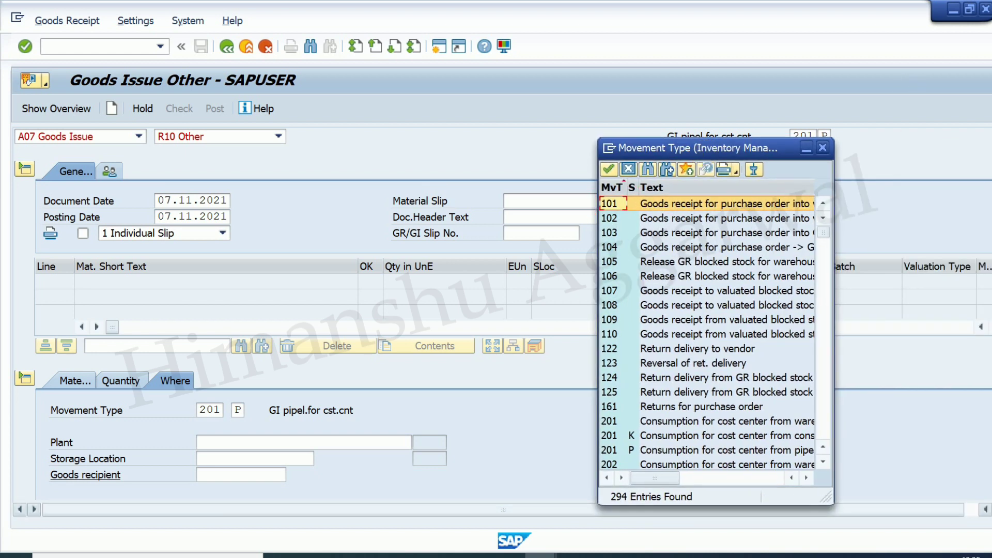
drag(838, 509, 955, 509)
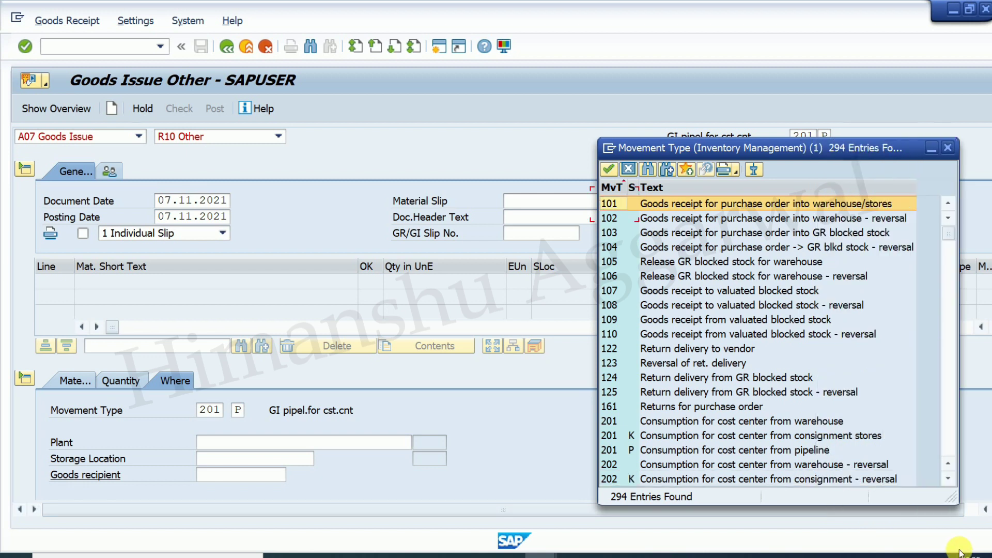
click(663, 451)
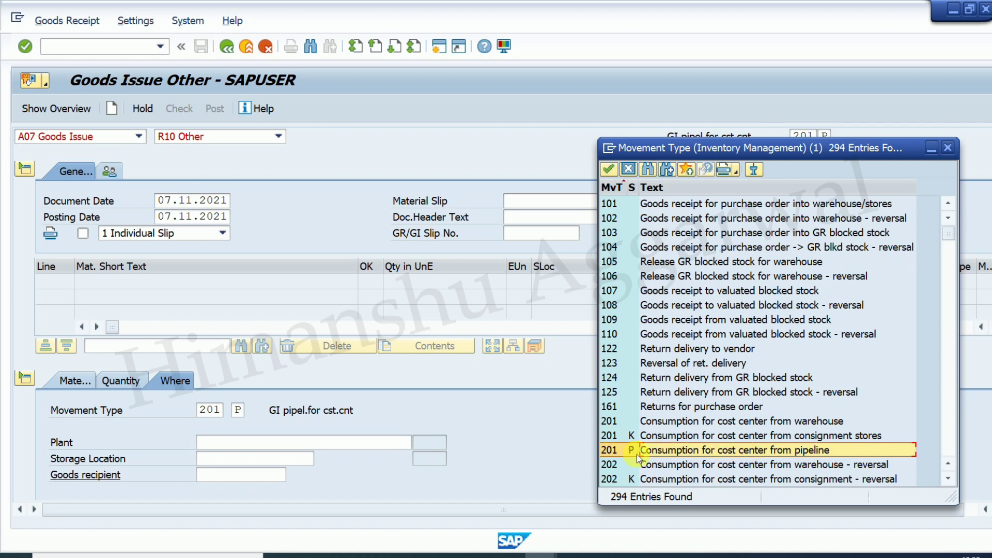
double_click(677, 451)
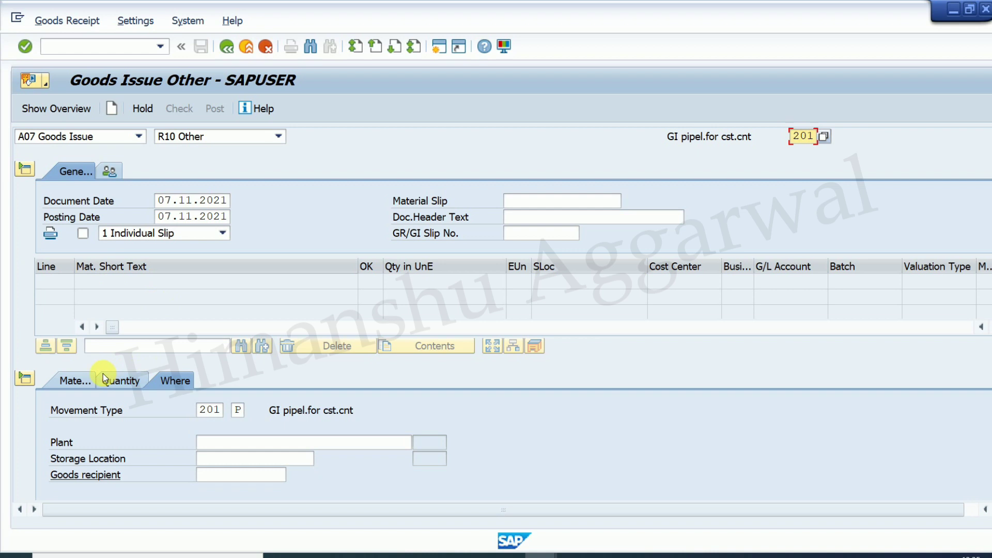
click(82, 386)
- Enter pipeline material 1259, copied from the Excel course notes, on the goods issue line
click(243, 411)
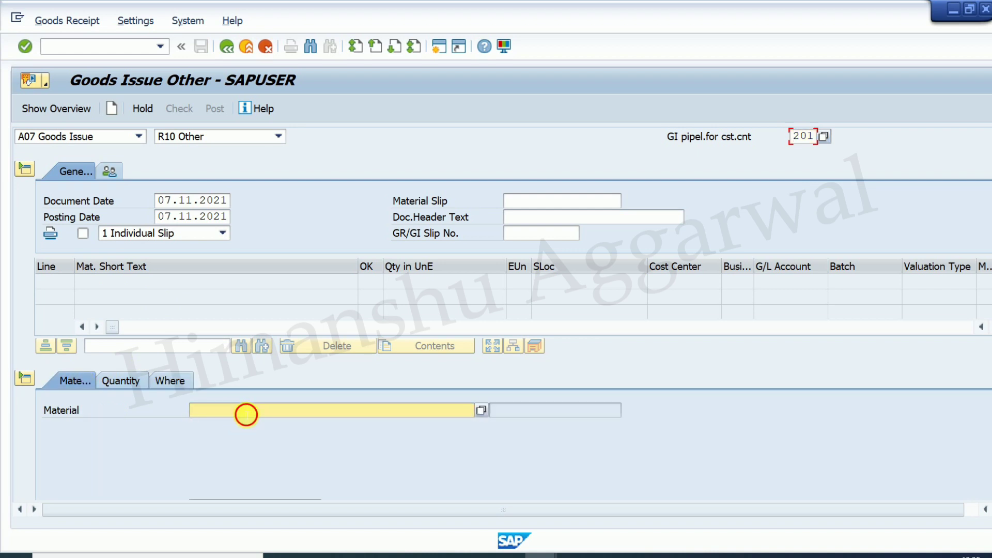
click(646, 556)
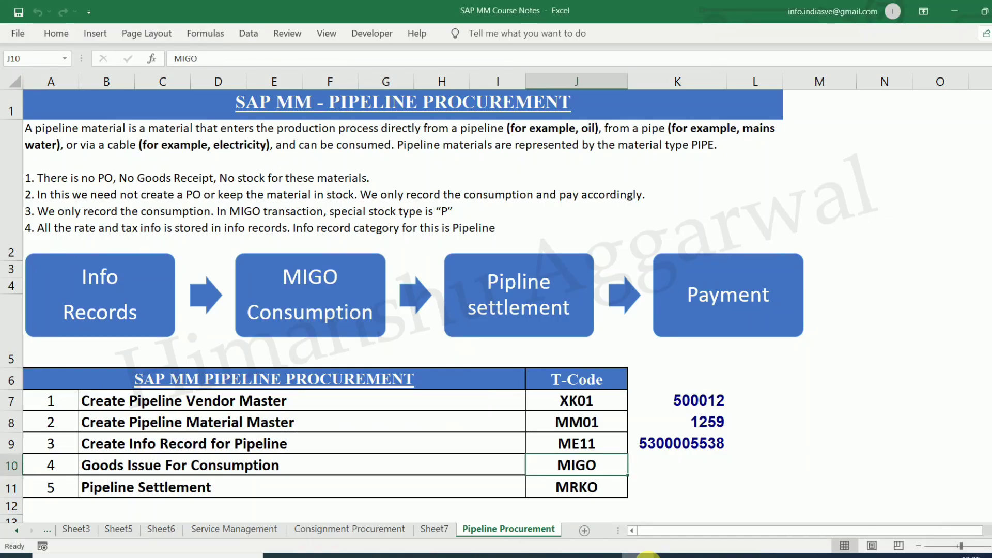
click(699, 419)
key(ctrl+c)
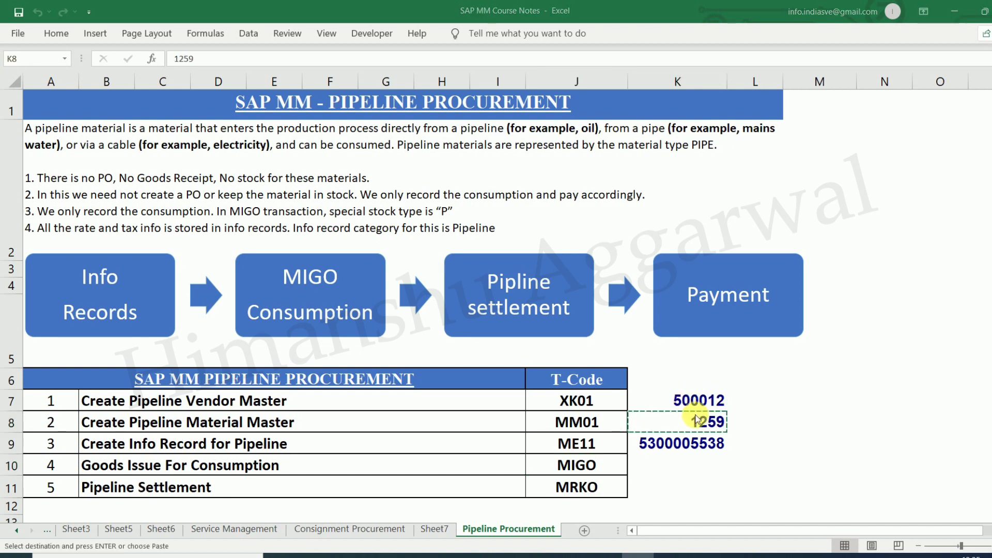
key(alt+Tab)
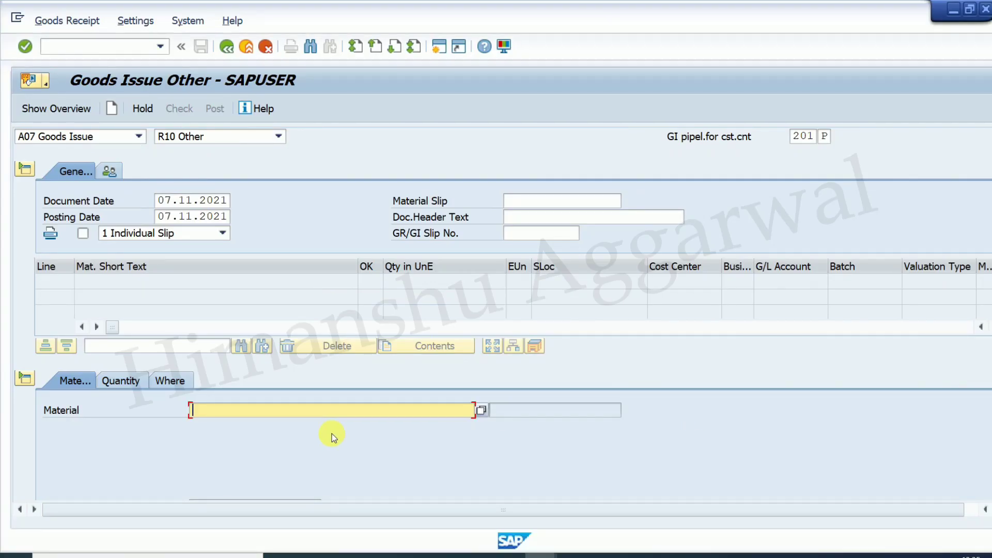
key(ctrl+v)
key(Return)
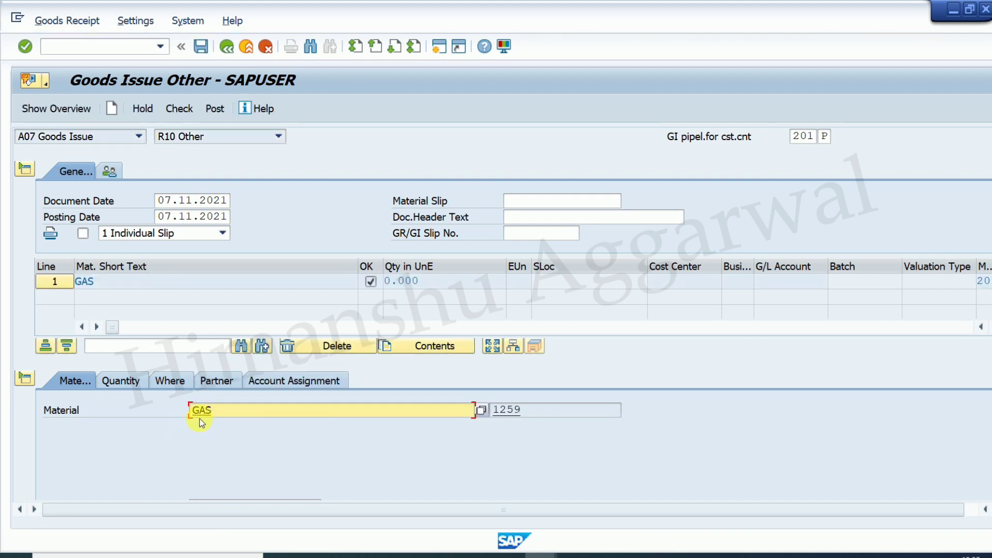
- Set the item quantity to 100 and the plant to PL01
click(139, 383)
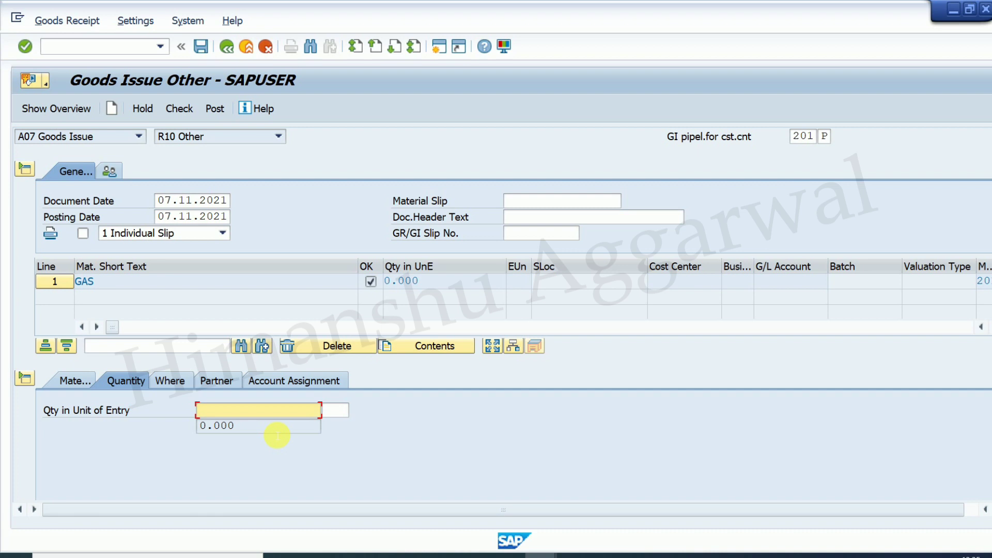
text(100)
key(Return)
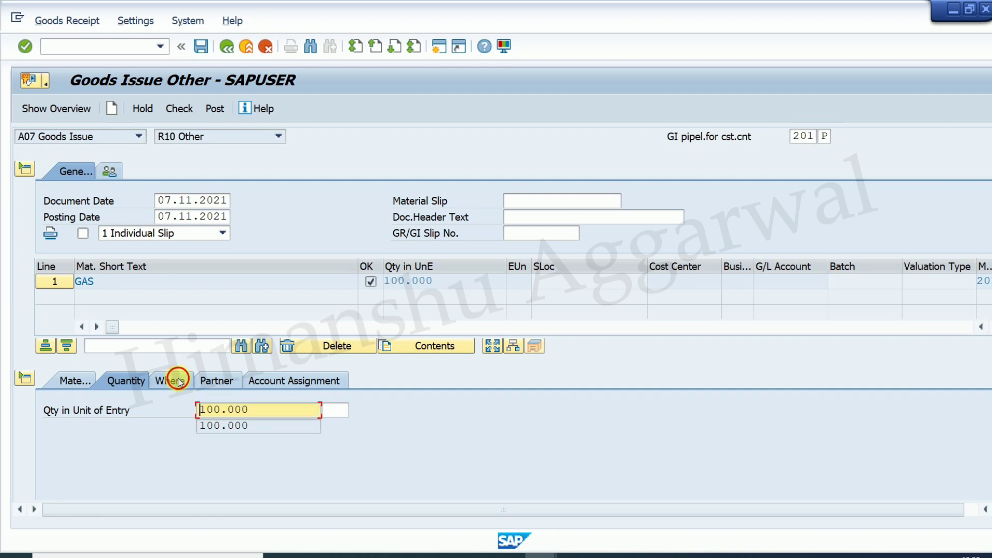
click(180, 382)
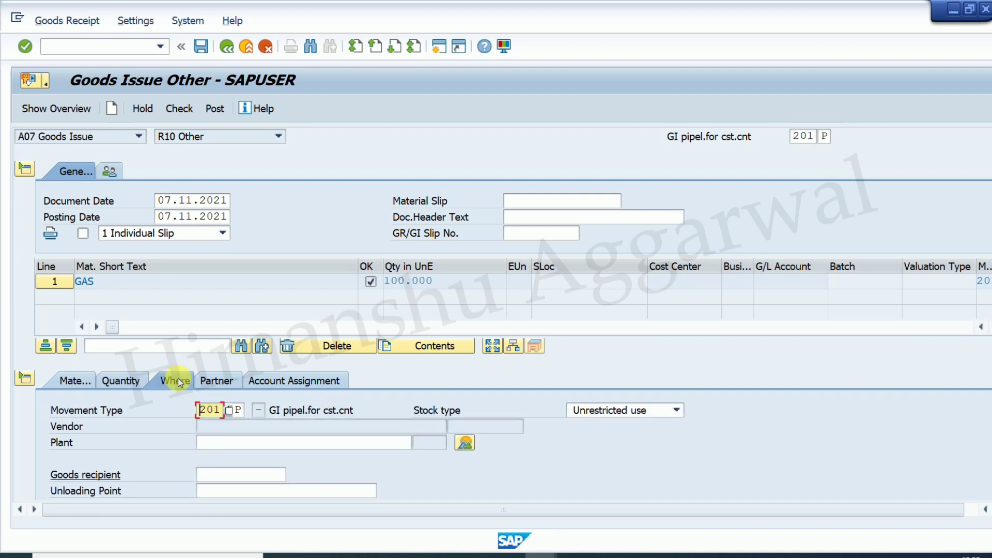
click(231, 444)
text(pl01)
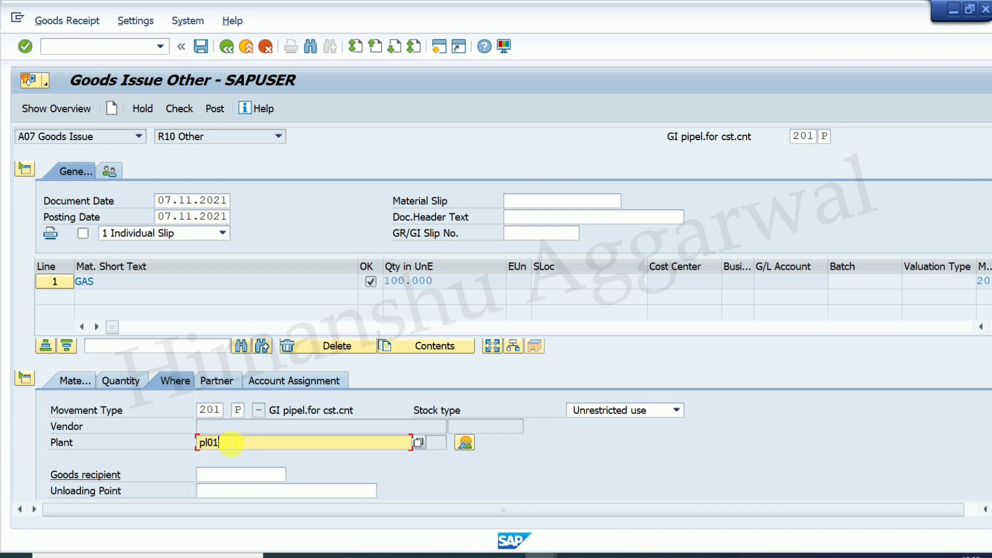
key(Return)
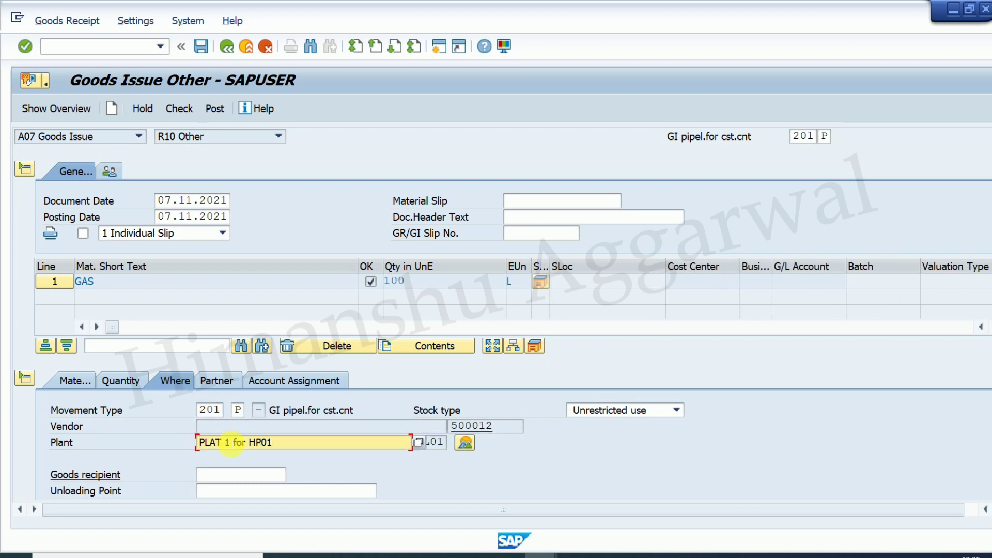
- Choose vendor CNG INDIA LTD. for the item via the vendor search
click(217, 379)
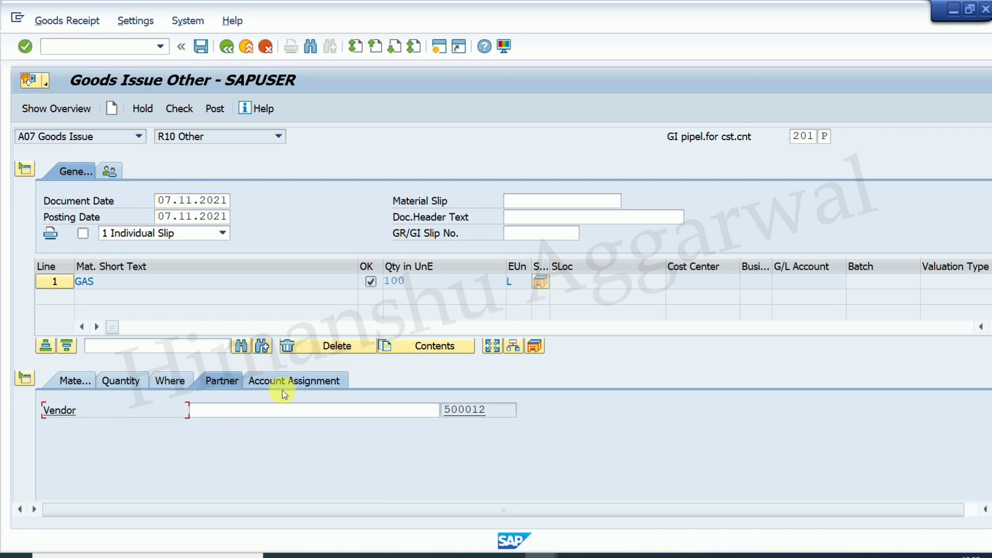
click(362, 411)
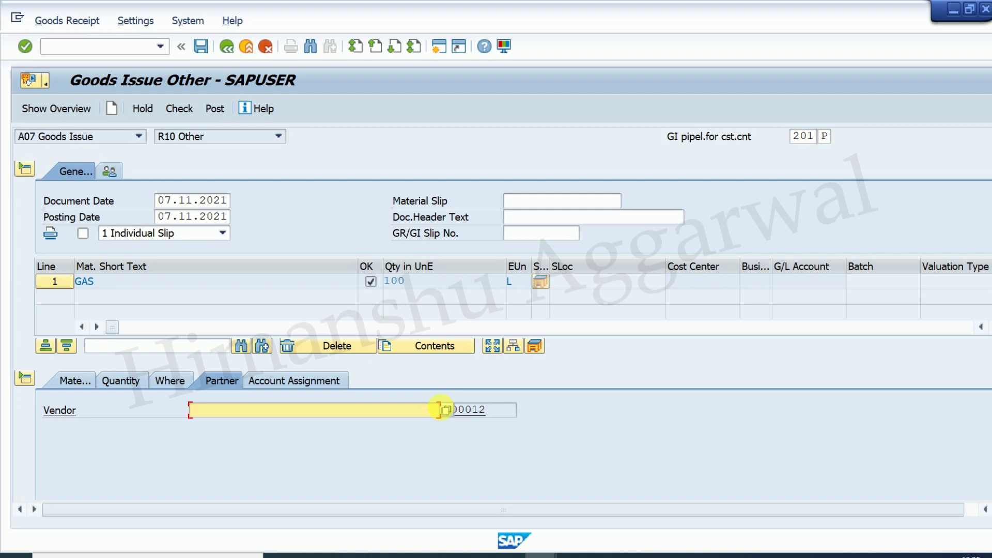
click(446, 411)
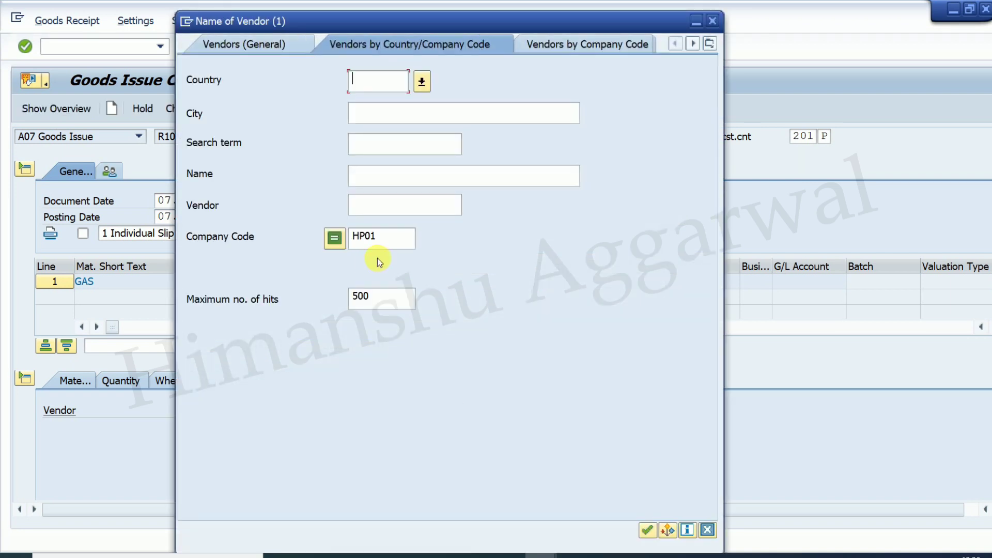
click(648, 530)
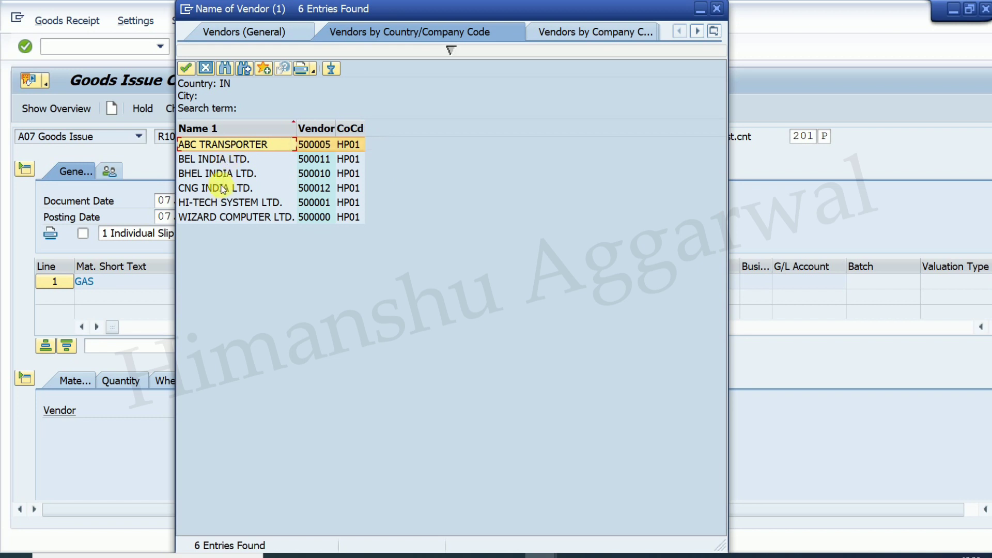
double_click(223, 188)
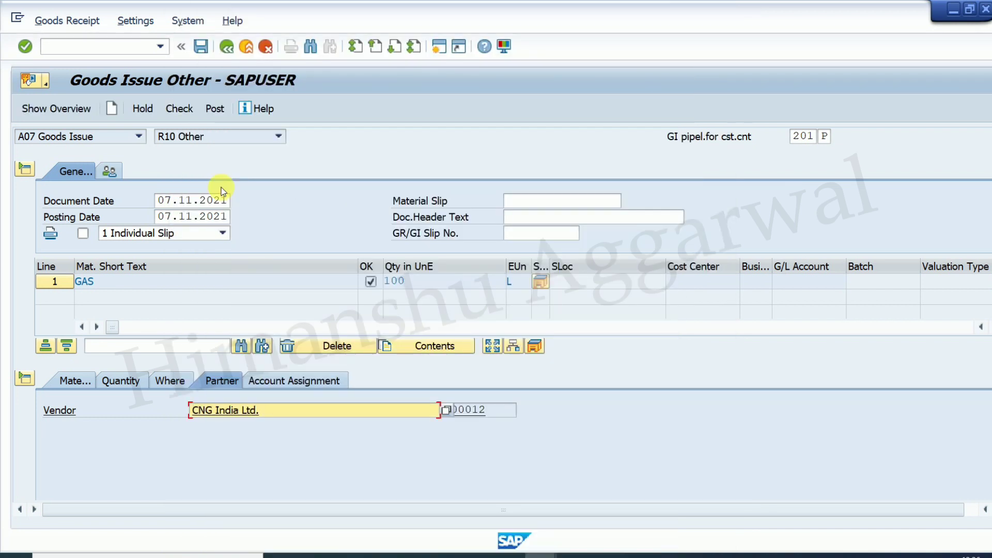
- Assign cost center 3002 IT EXP. to the GAS line
click(287, 386)
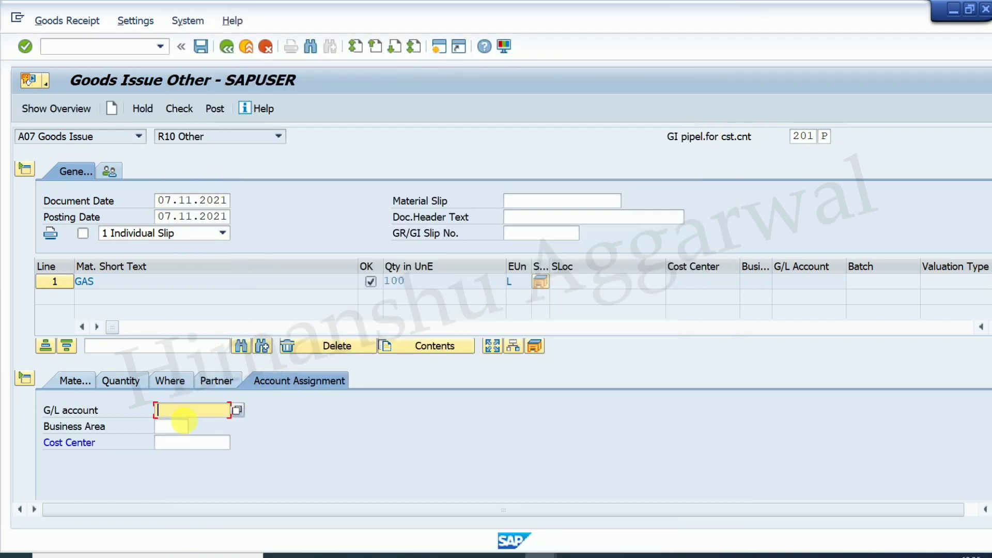
click(178, 444)
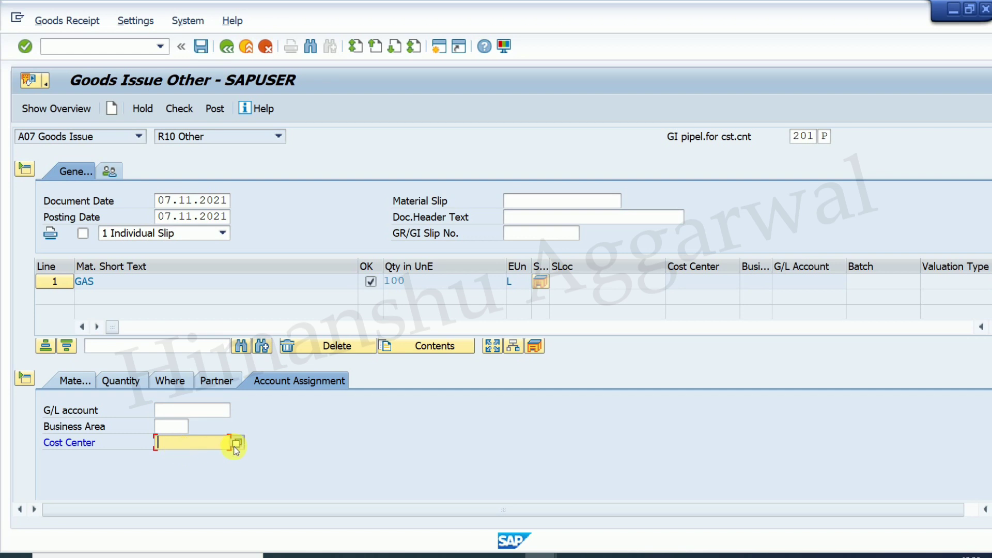
click(236, 445)
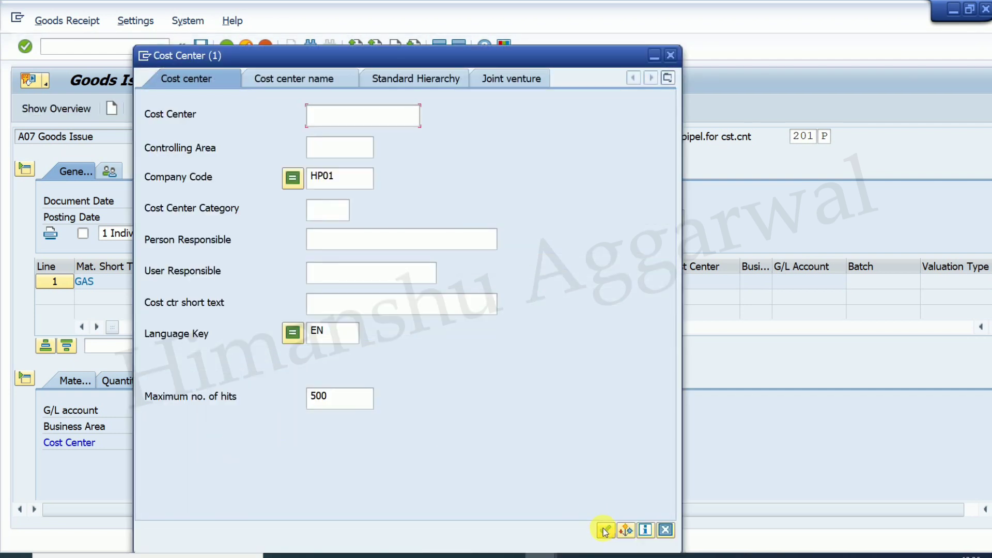
click(605, 531)
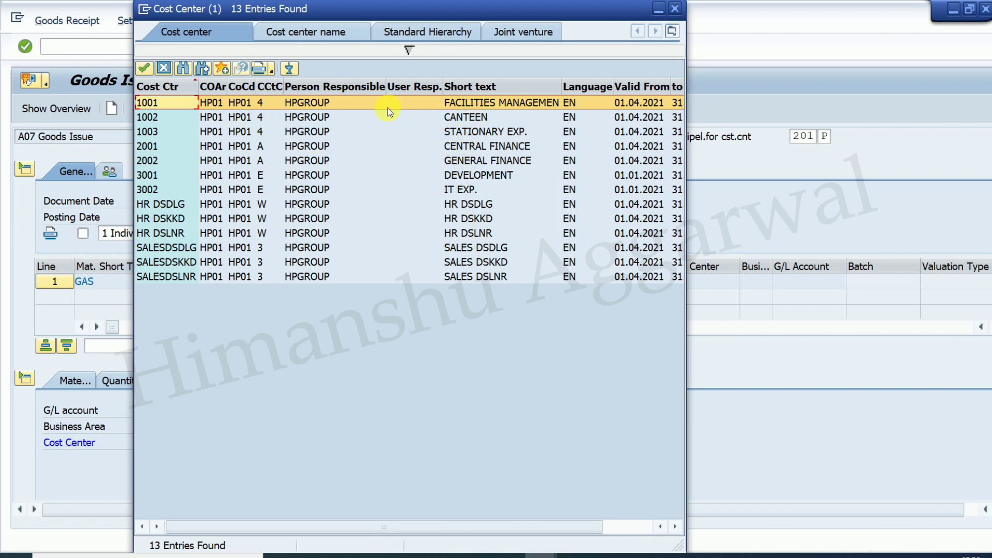
double_click(471, 190)
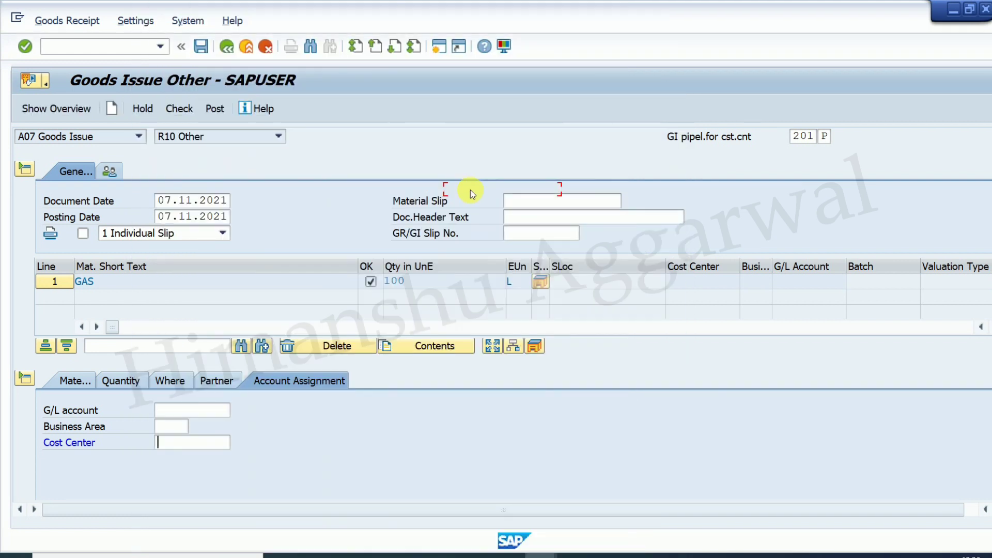
- Pick G/L account 400011 IT Expenses for company code HP01 and check the document
click(195, 412)
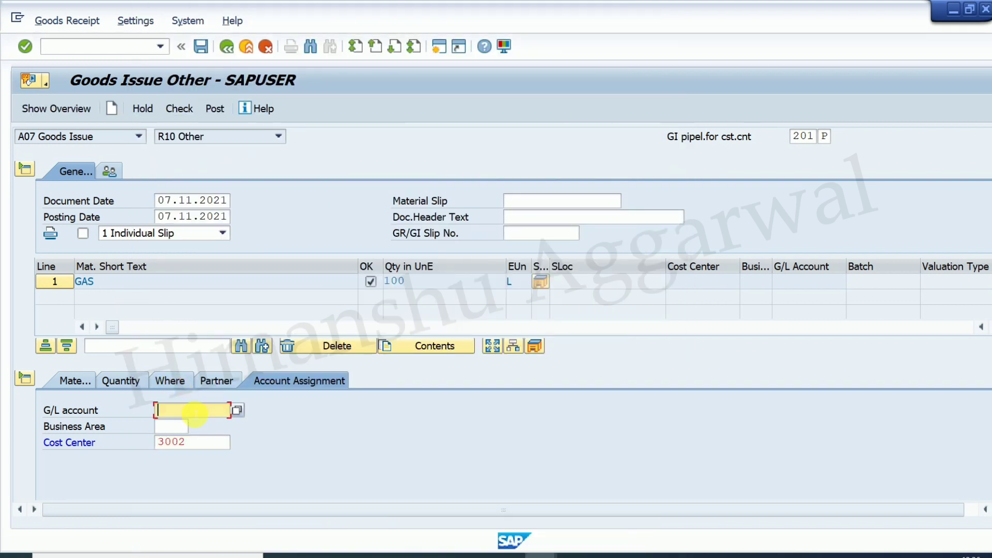
click(240, 410)
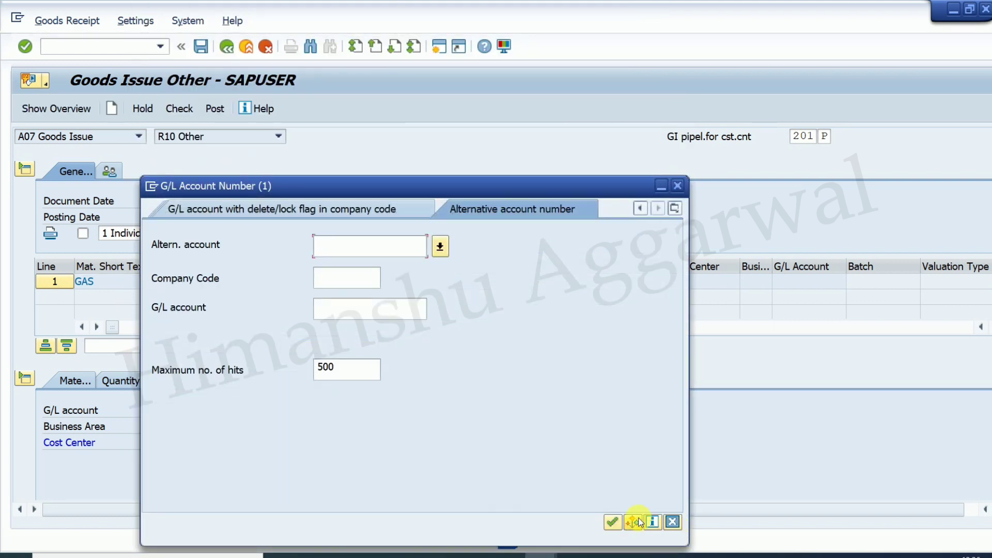
click(369, 282)
text(hp01)
key(Return)
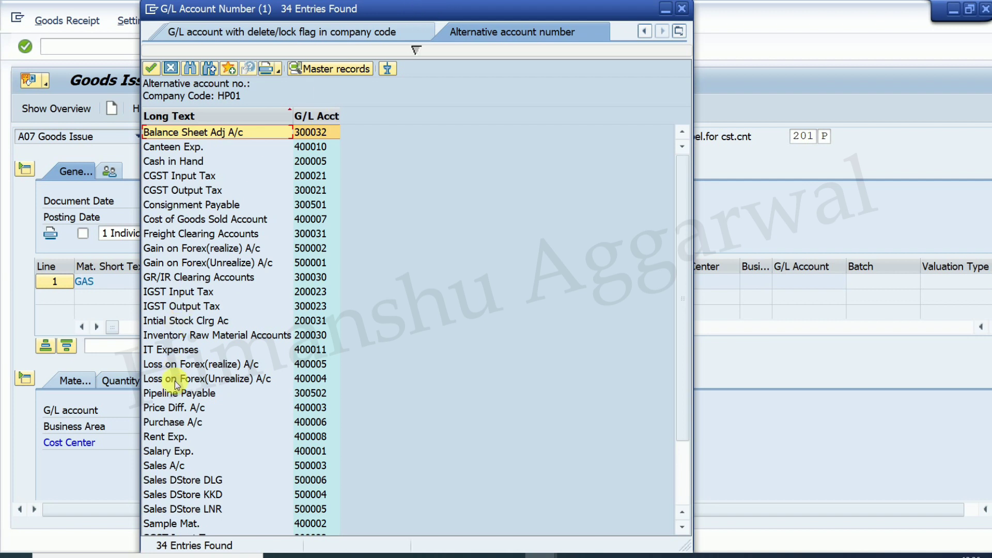
double_click(167, 349)
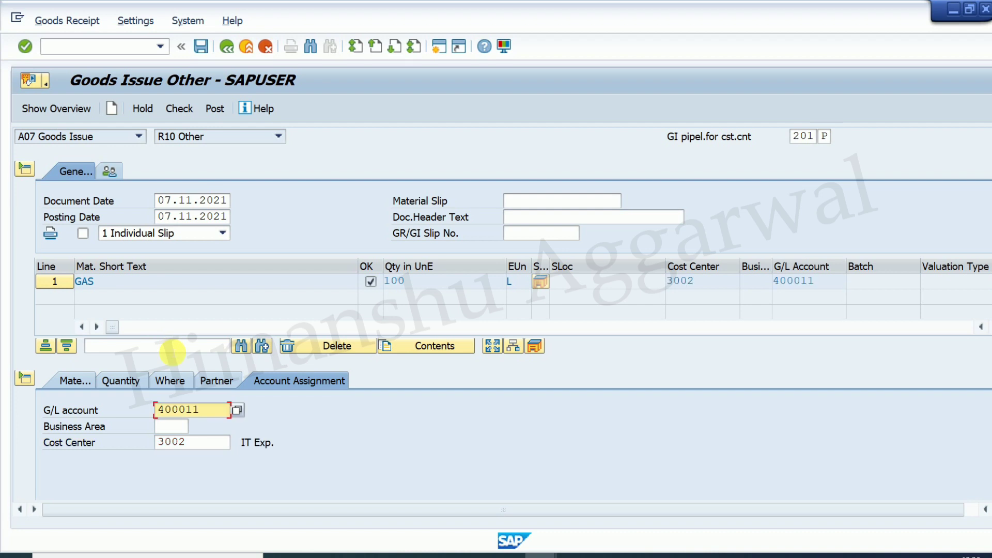
click(181, 110)
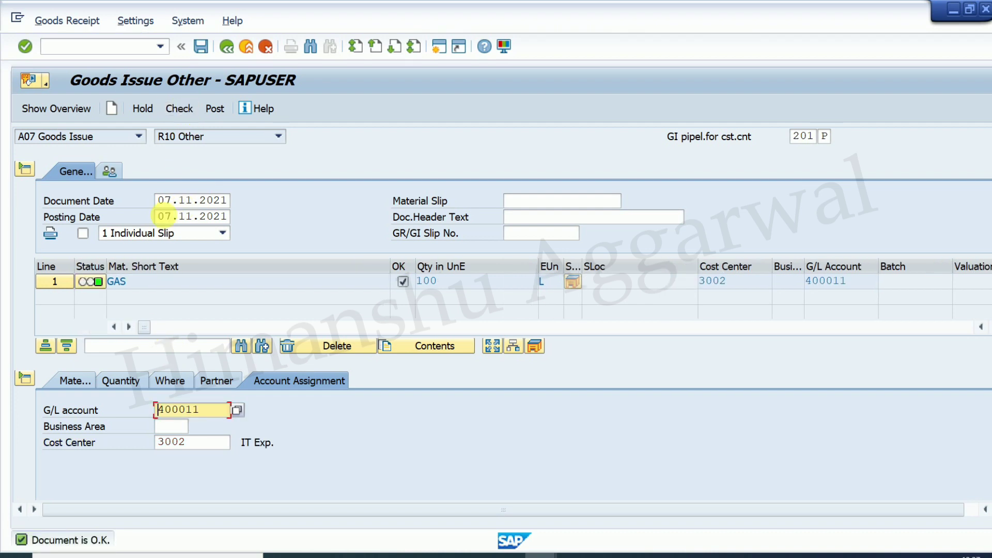
- Post the goods issue and copy material document number 500000050 from the message details
click(214, 111)
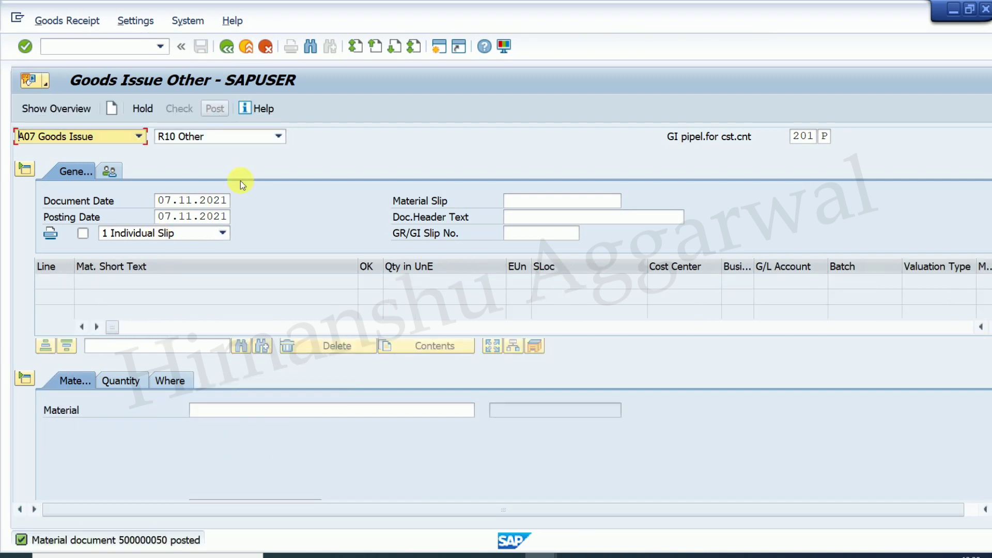
double_click(125, 546)
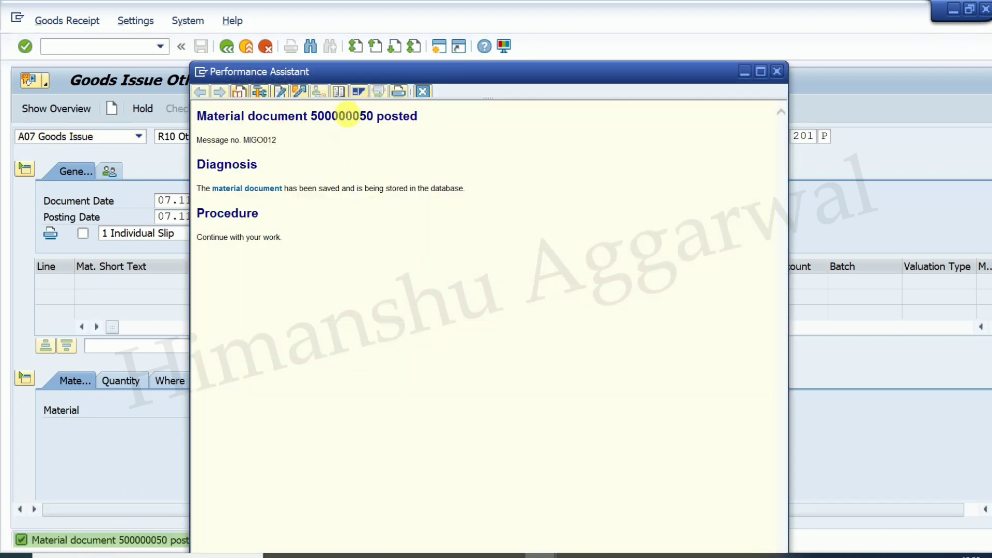
double_click(339, 117)
key(ctrl+c)
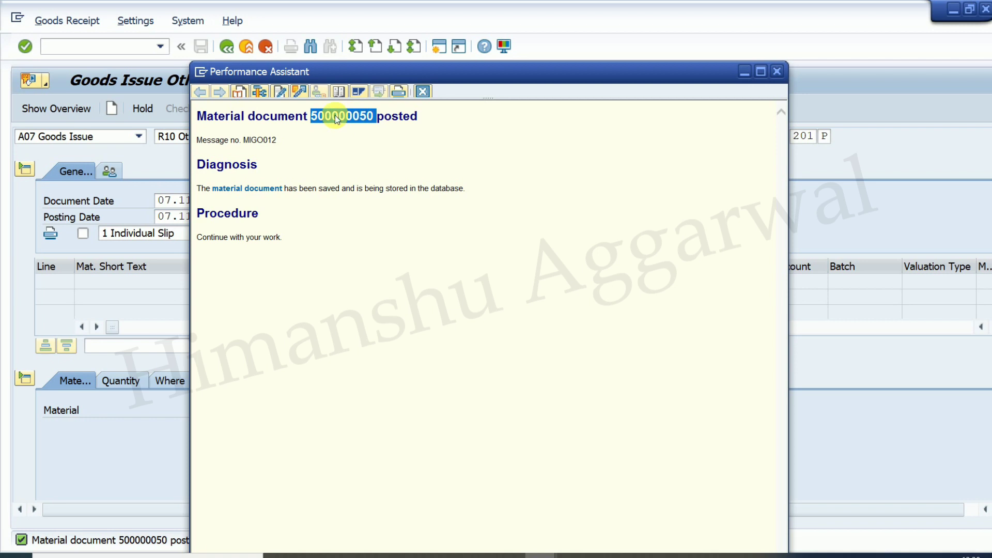
click(778, 72)
- Paste 500000050 into Excel cell K10 and return to MIGO
key(alt+Tab)
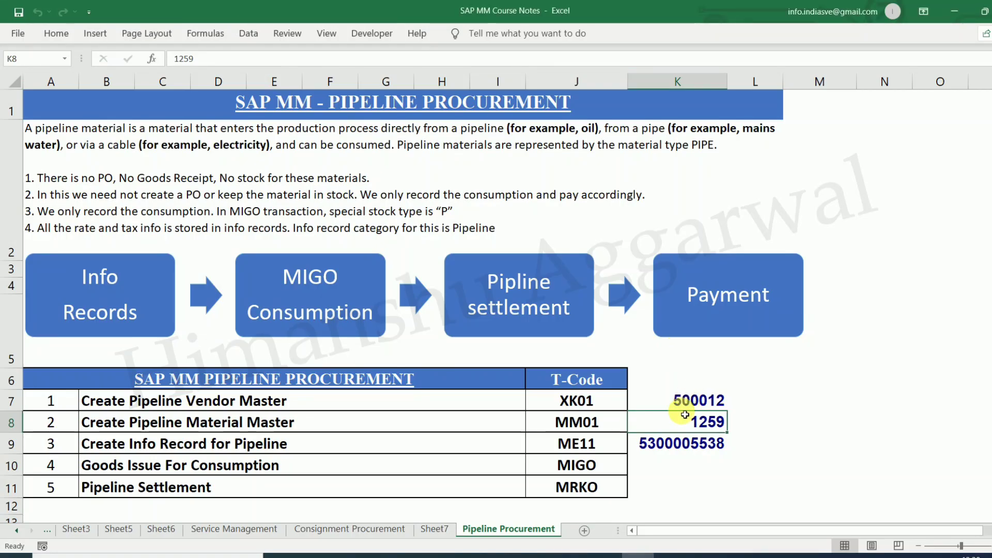
click(668, 465)
key(ctrl+v)
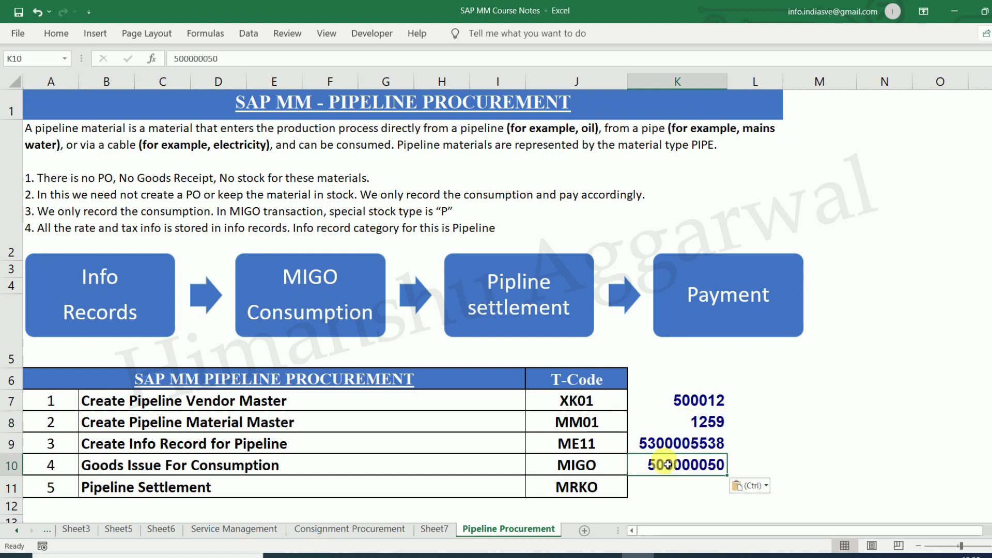
mouse_move(547, 556)
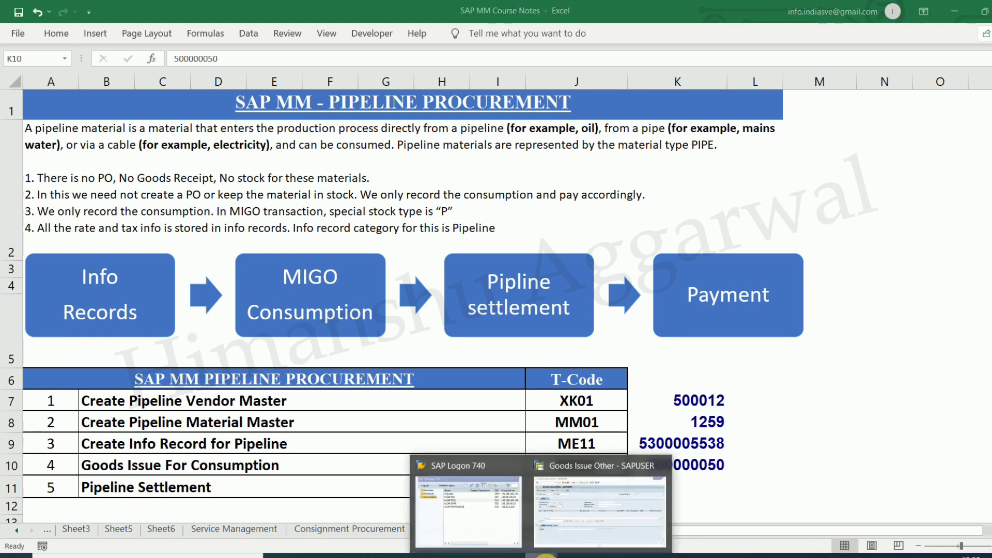
click(581, 522)
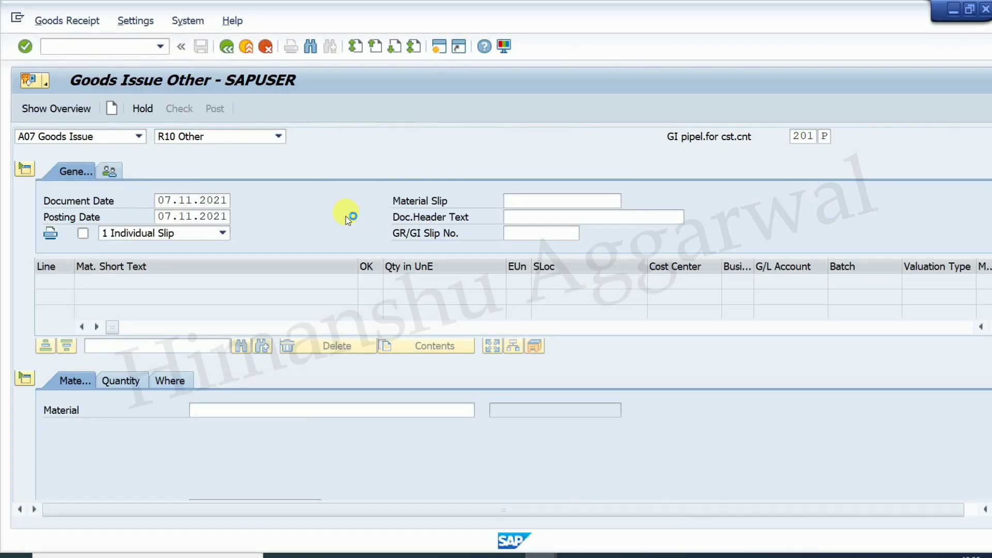
click(140, 137)
click(85, 206)
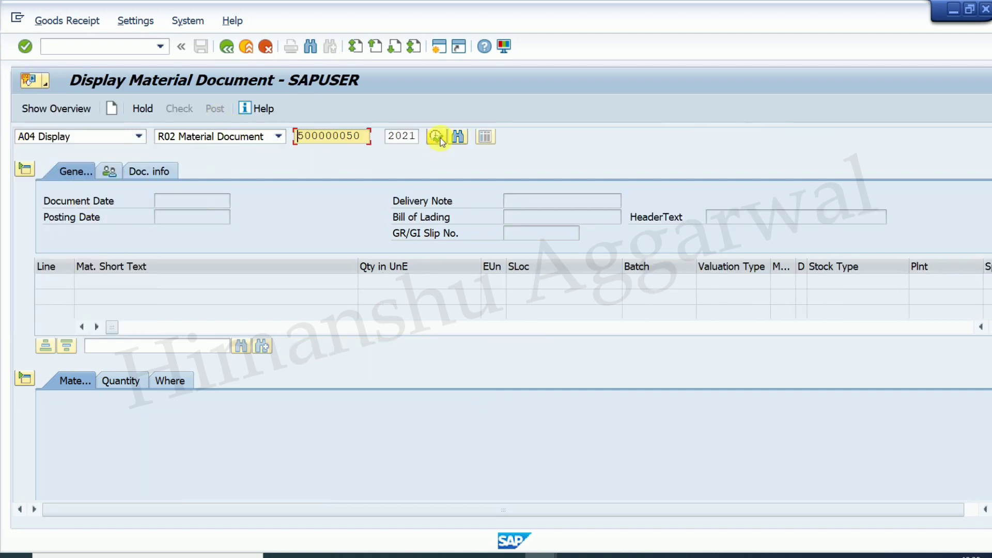
click(438, 138)
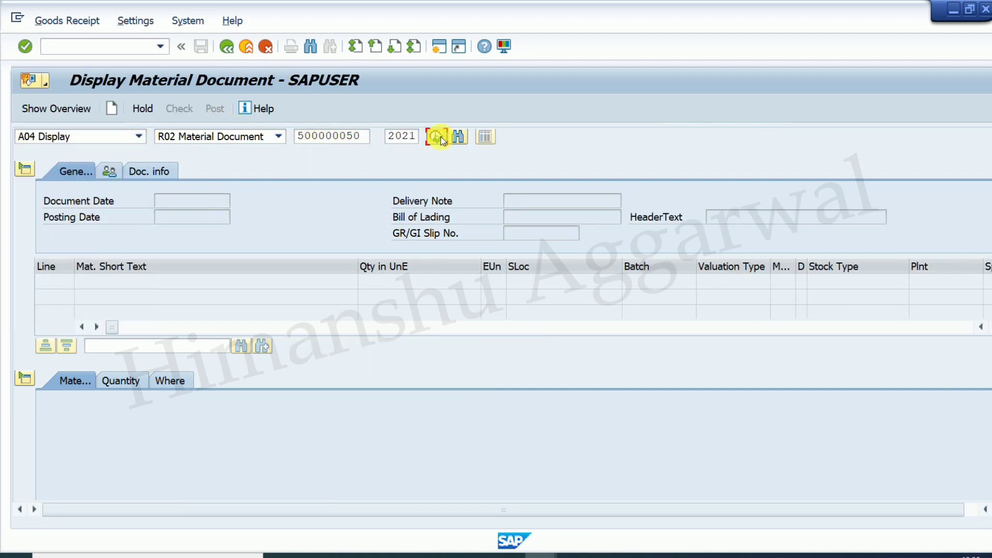
click(163, 170)
click(616, 205)
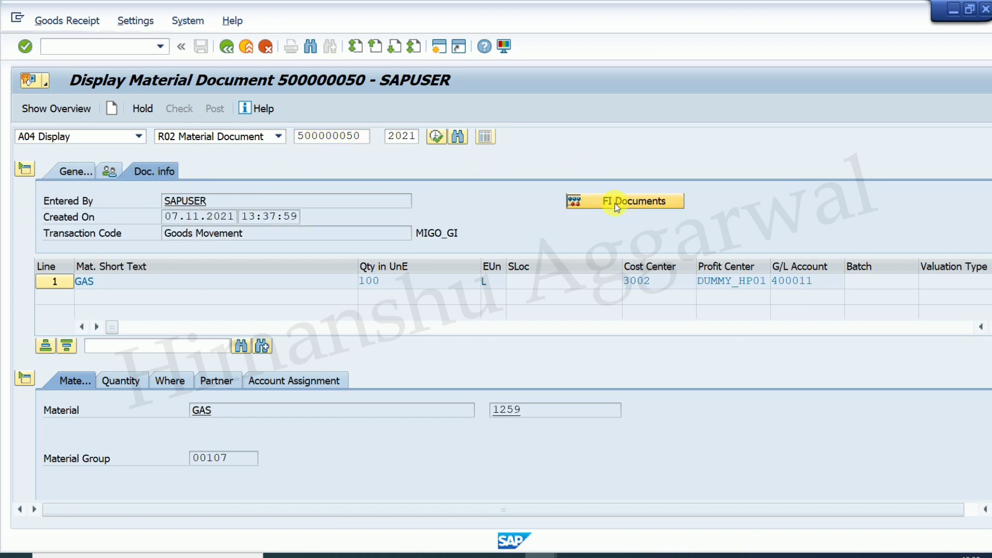
double_click(123, 206)
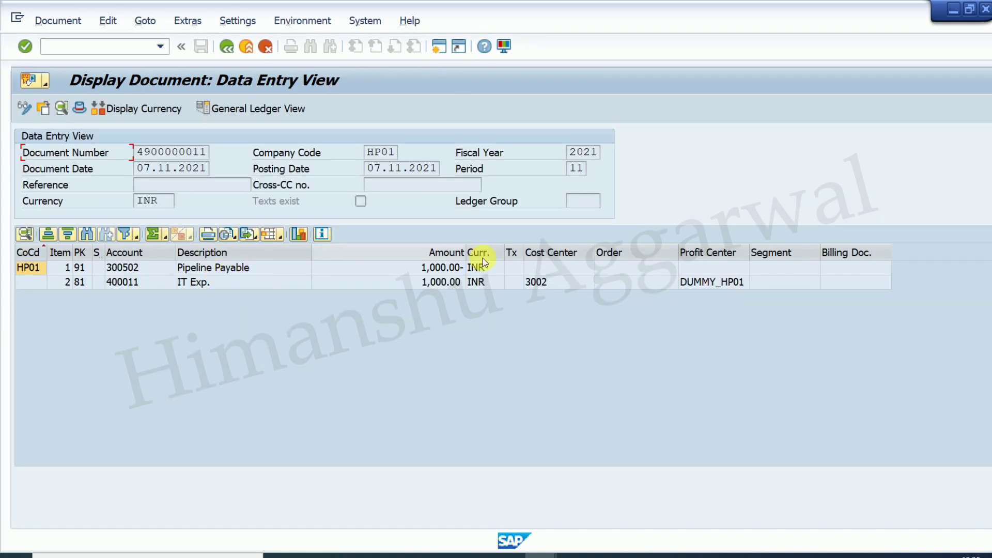
- Review the IT Exp. and Pipeline Payable lines, then leave for the Easy Access menu
click(230, 284)
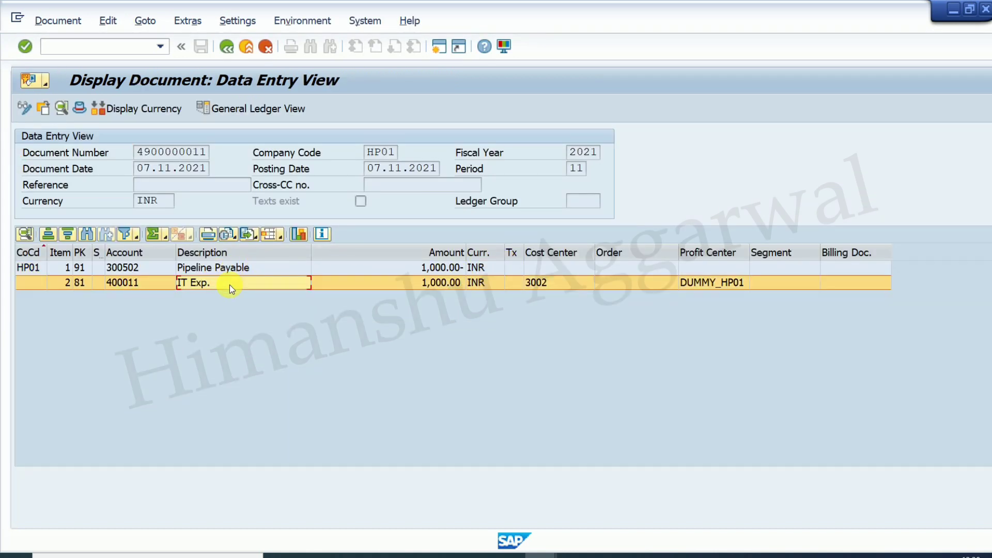
click(241, 269)
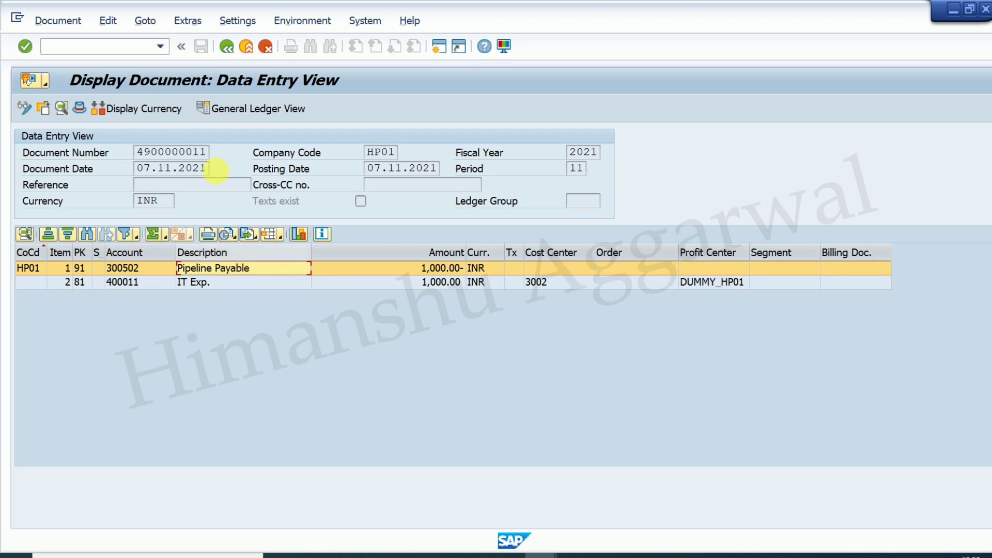
click(225, 48)
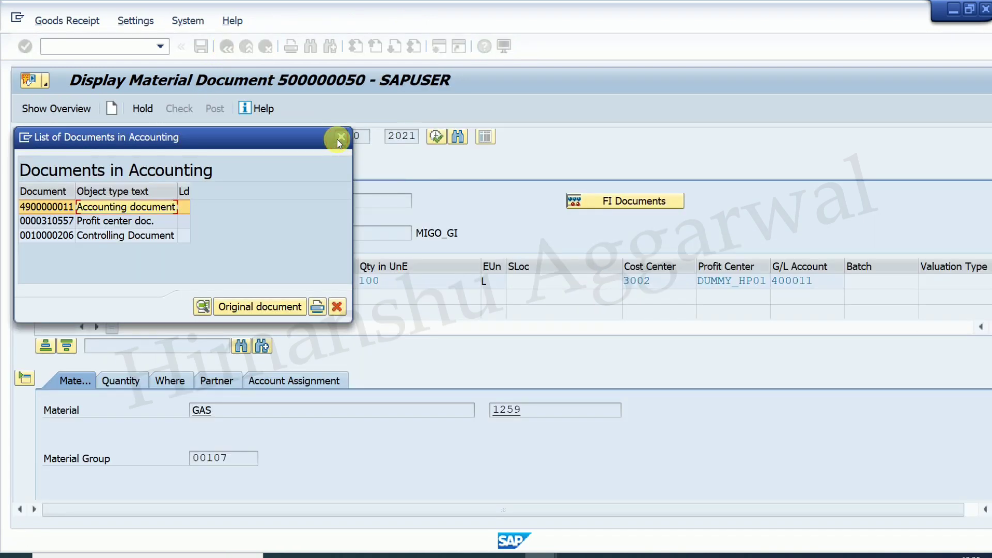
click(341, 137)
click(127, 46)
text(/)
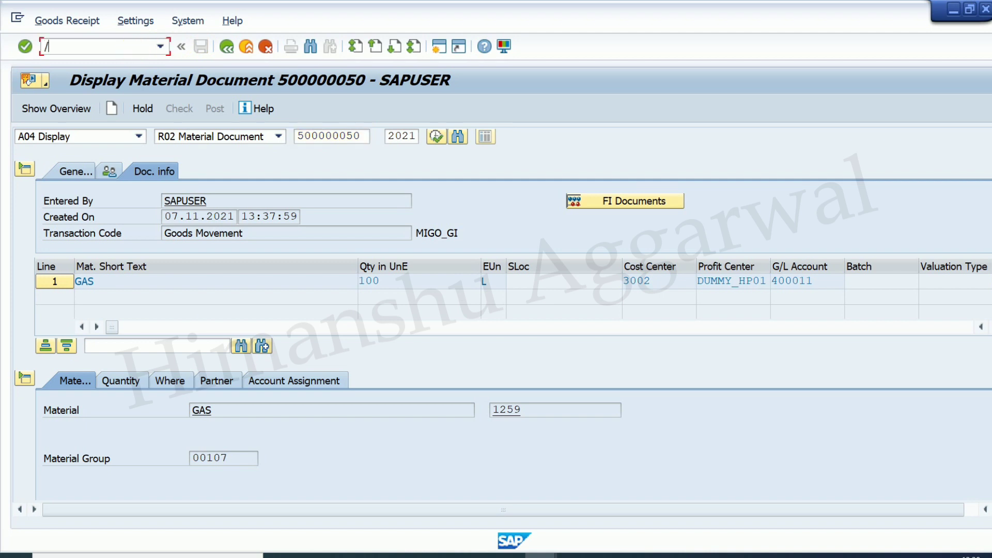
text(n)
key(Return)
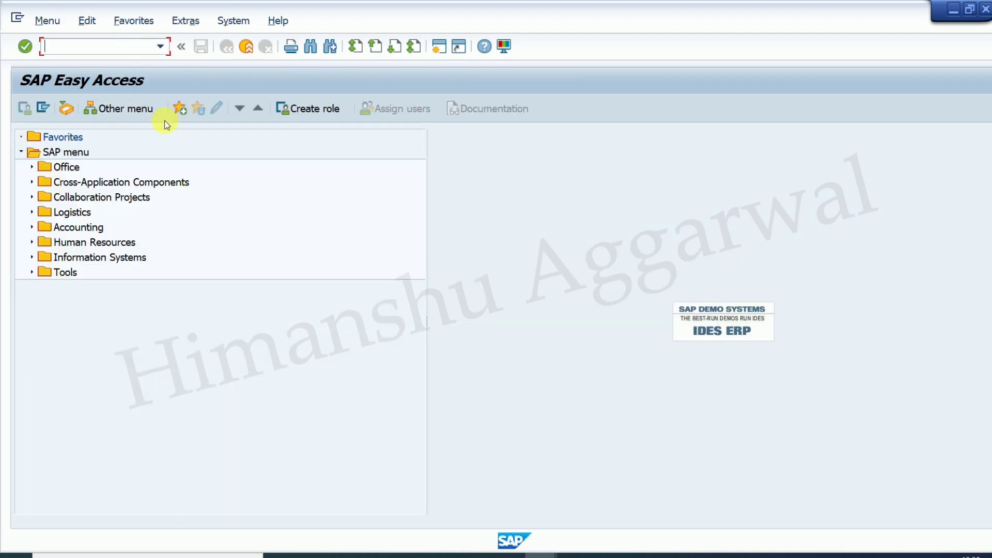
- Check in the Excel notes that Pipeline Settlement uses MRKO, then return to SAP
click(636, 553)
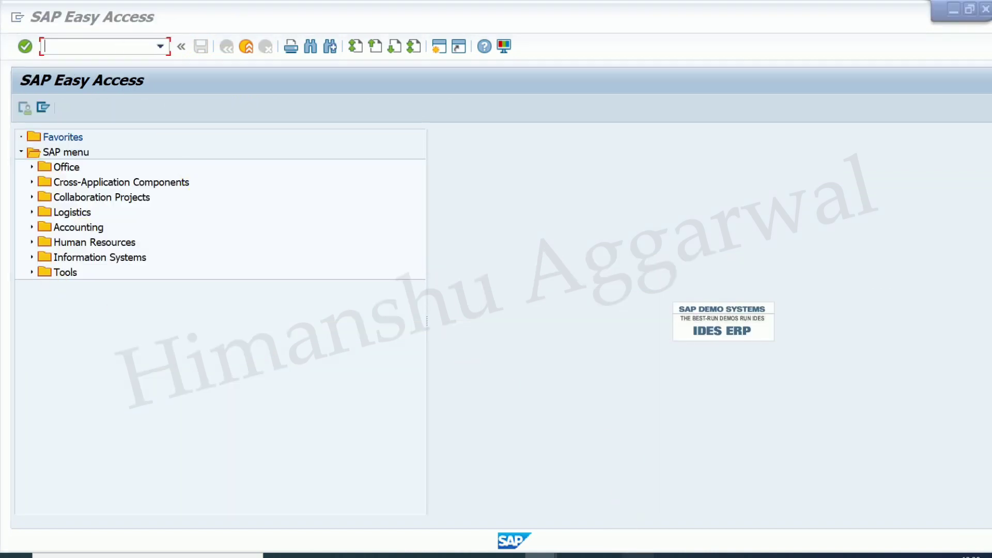
click(261, 481)
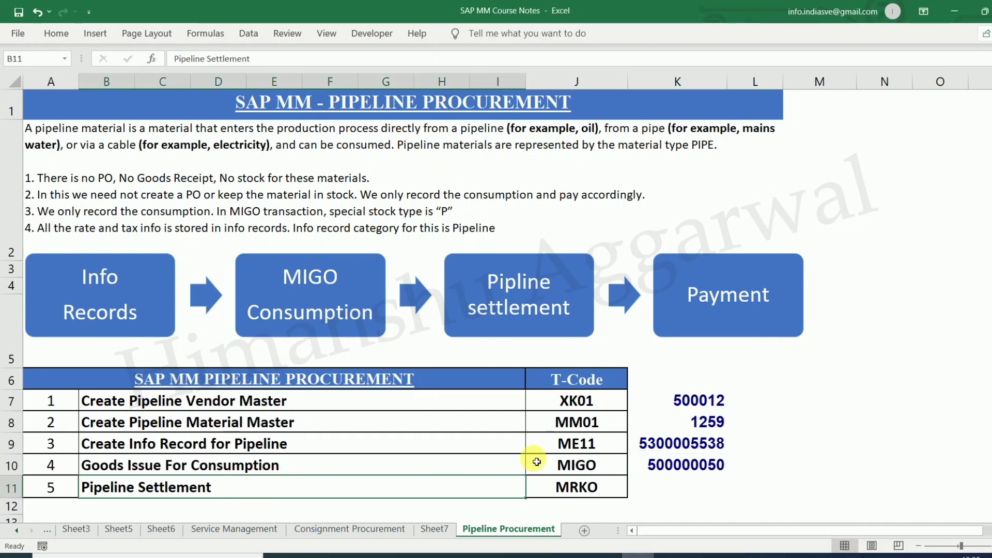
click(573, 488)
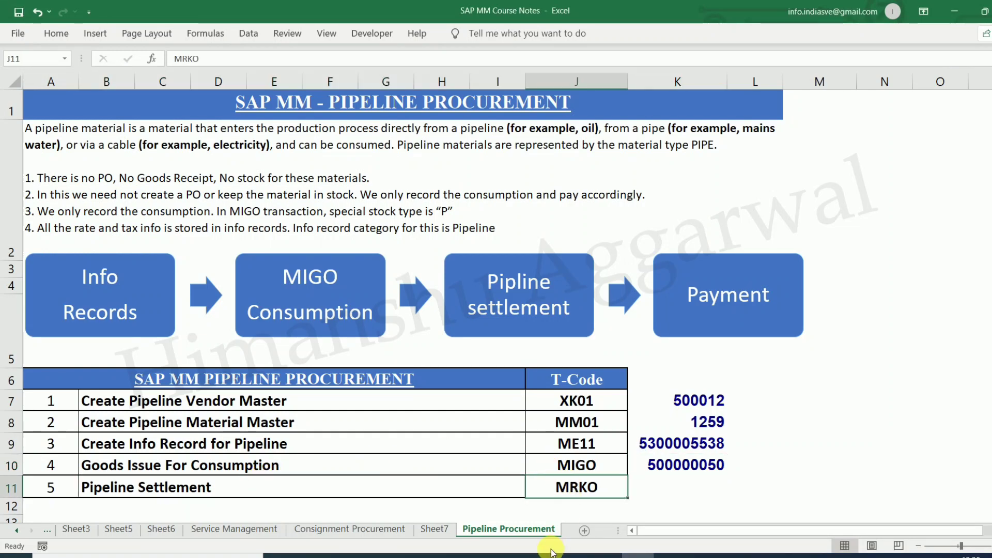
mouse_move(552, 551)
click(600, 509)
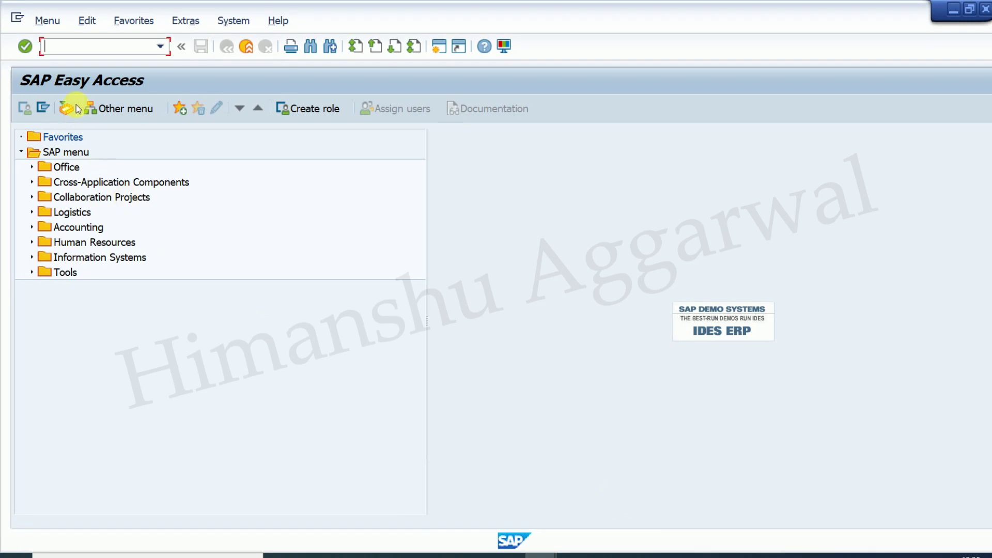
- Run MRKO for vendor 500012 CNG INDIA LTD. in plant PL01, Consignment unchecked, display only
text(mrko)
key(Return)
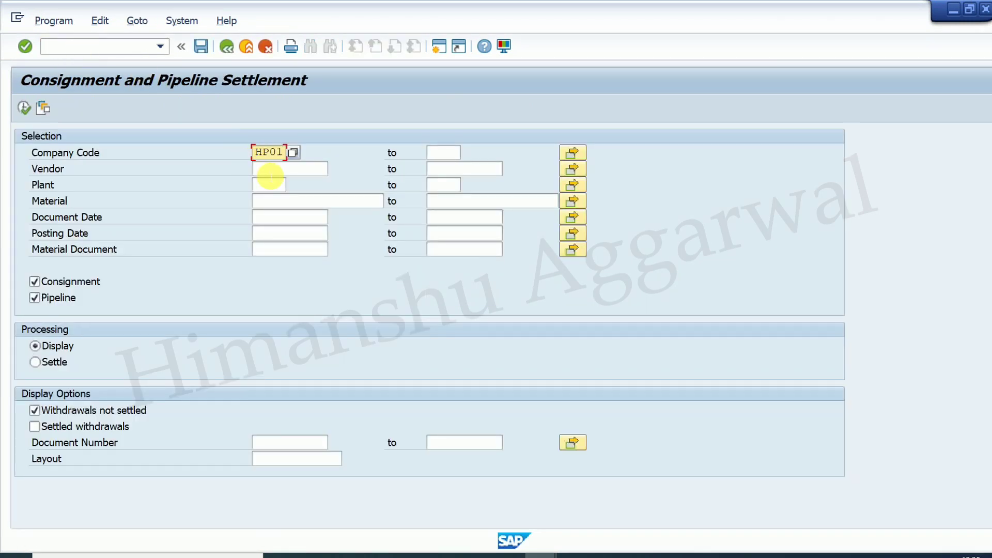
click(273, 171)
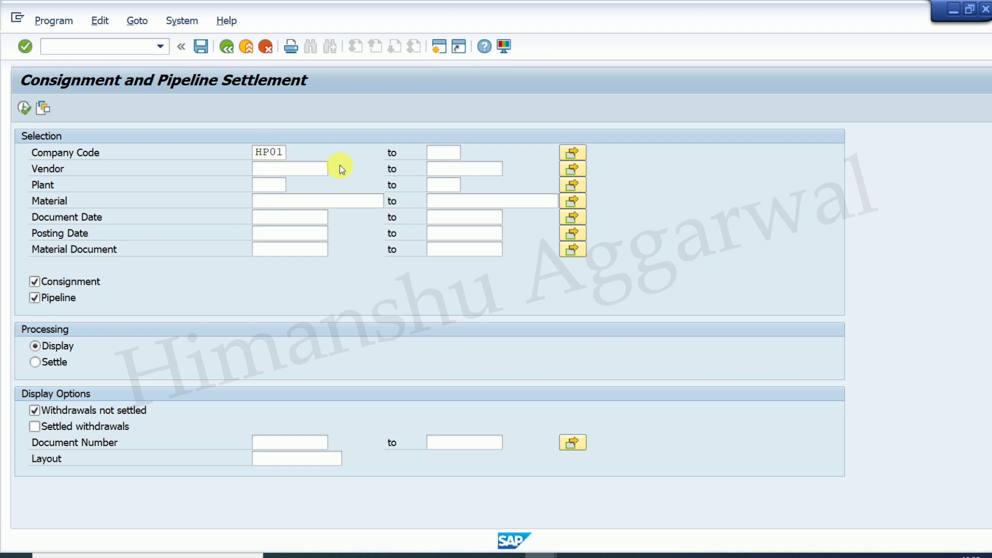
click(340, 166)
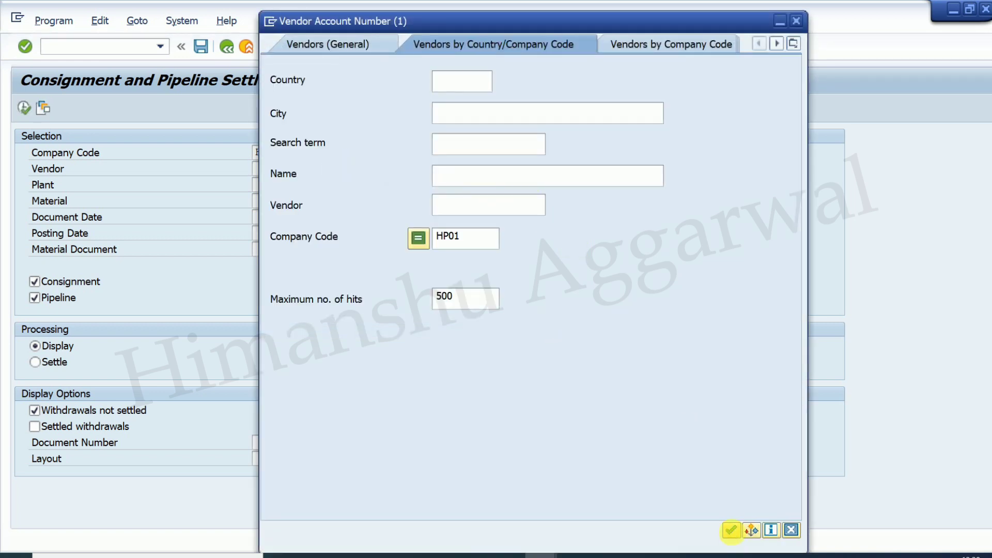
click(733, 537)
click(313, 187)
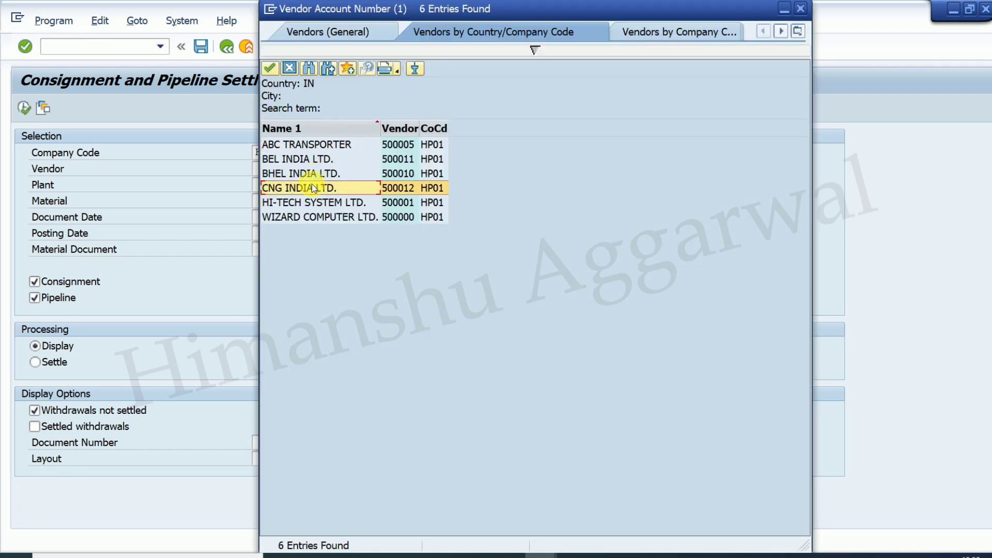
click(283, 186)
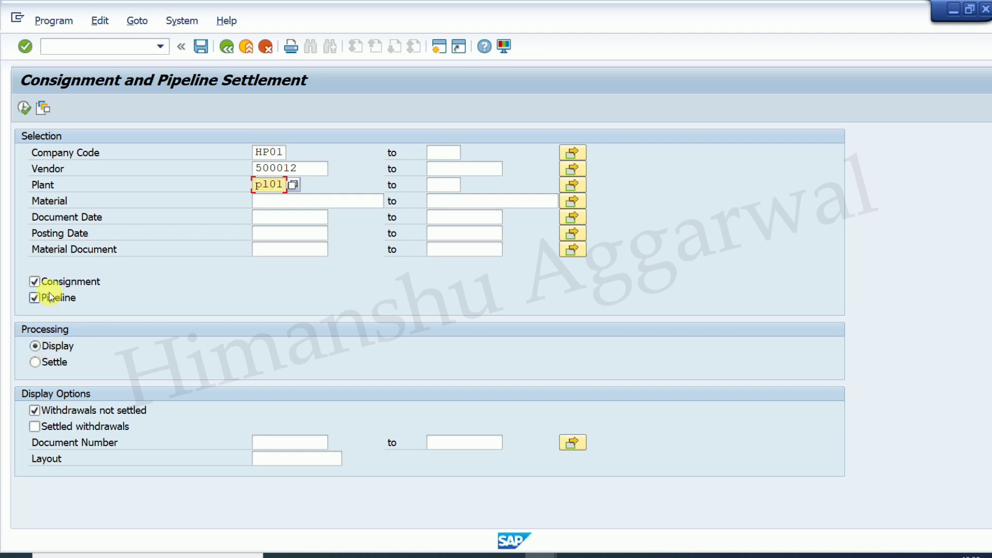
click(34, 282)
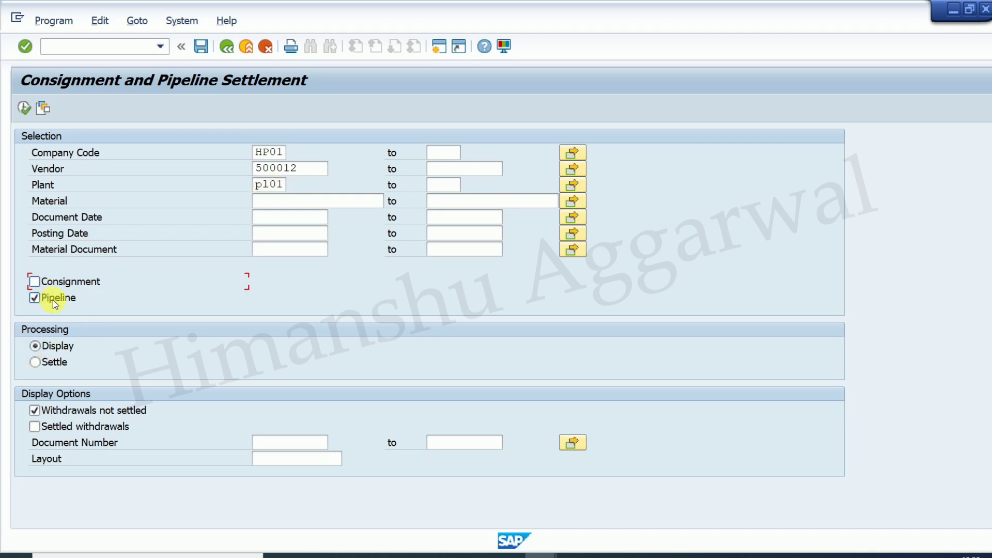
click(23, 111)
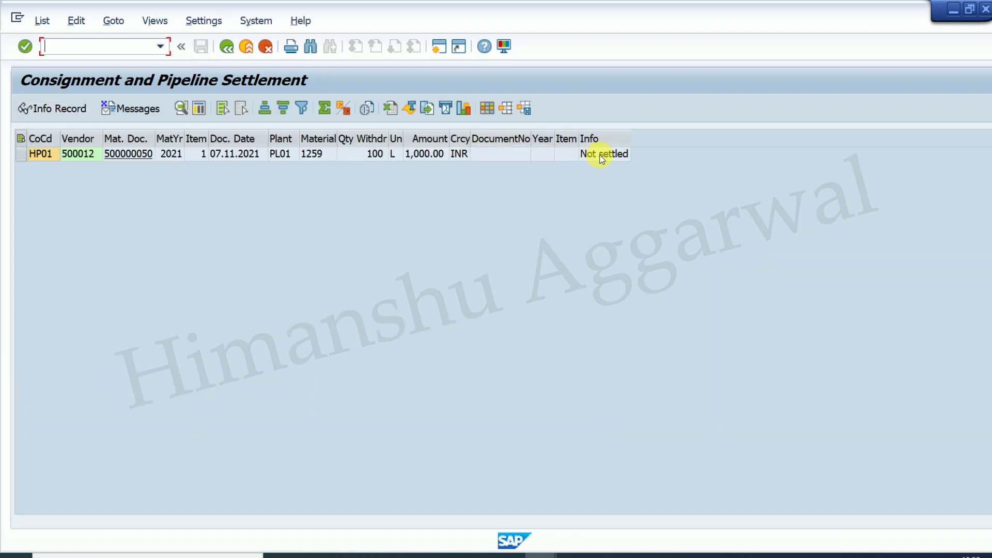
- Rerun the pipeline withdrawal settlement with the Settle option instead of display
click(226, 47)
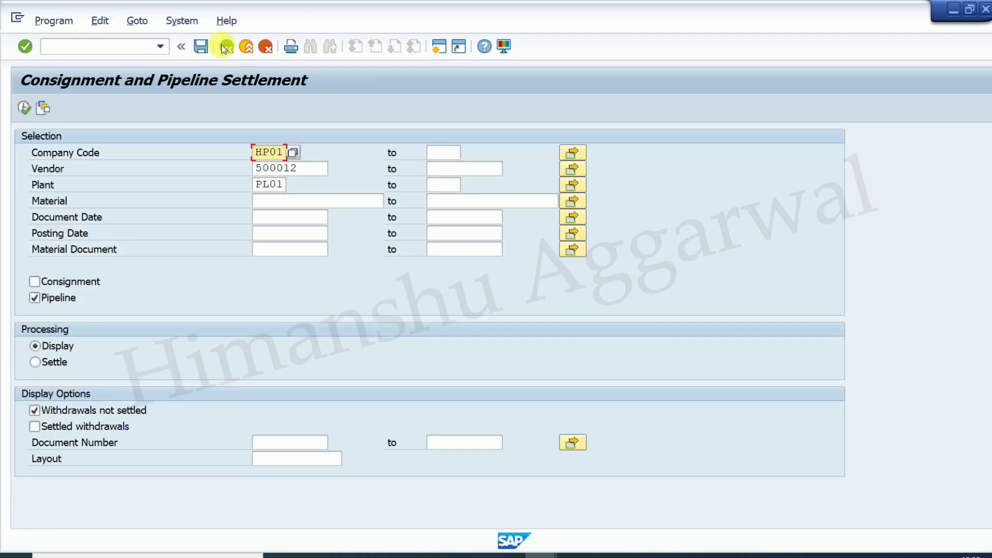
click(34, 363)
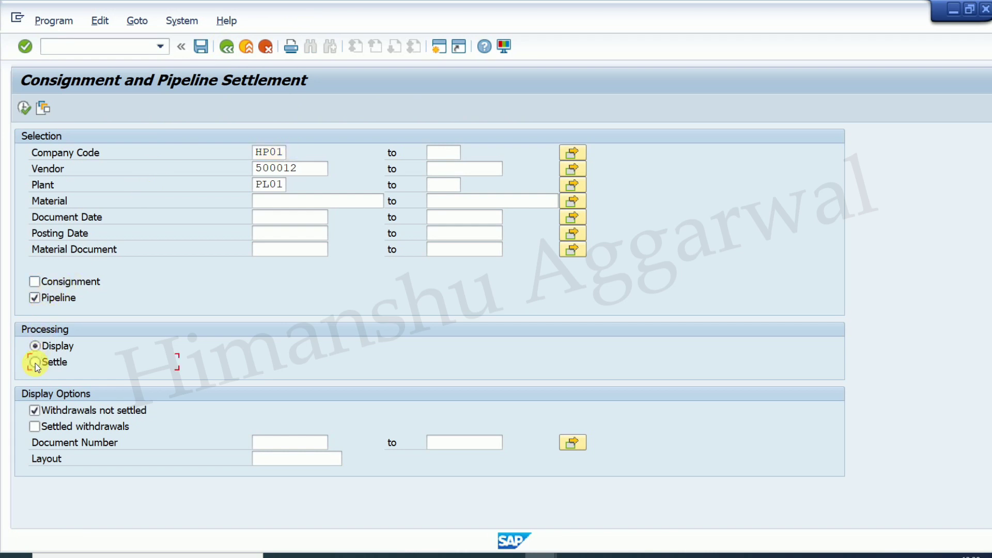
click(24, 108)
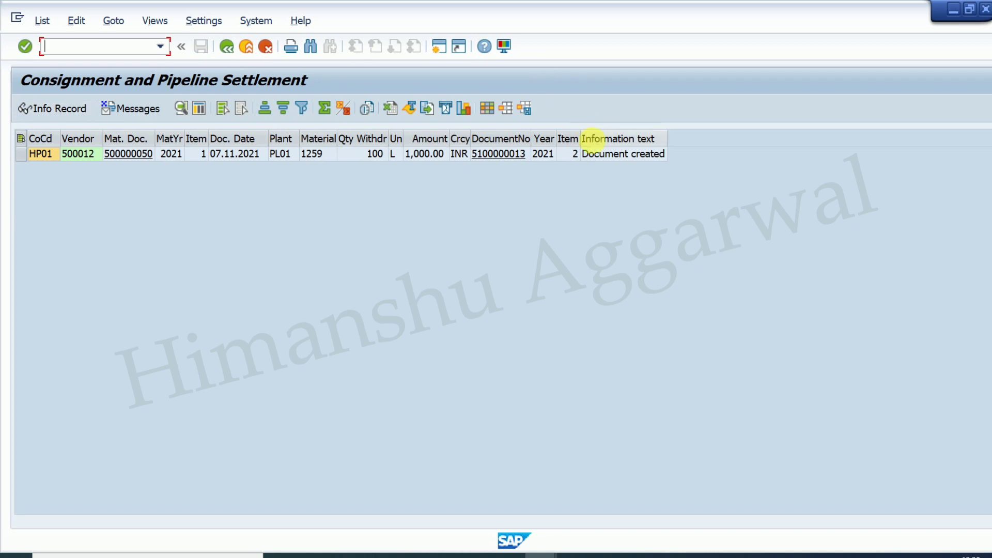
click(497, 154)
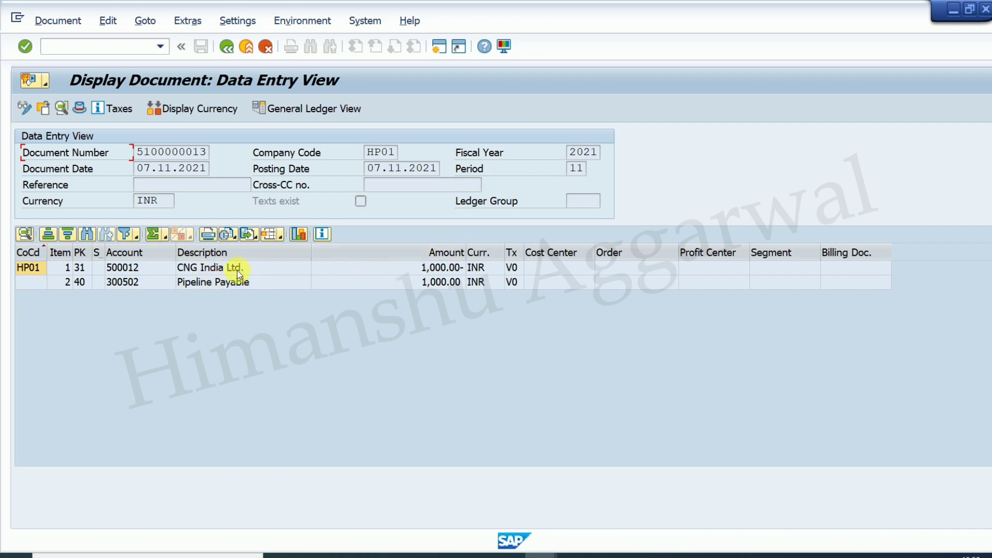
click(237, 271)
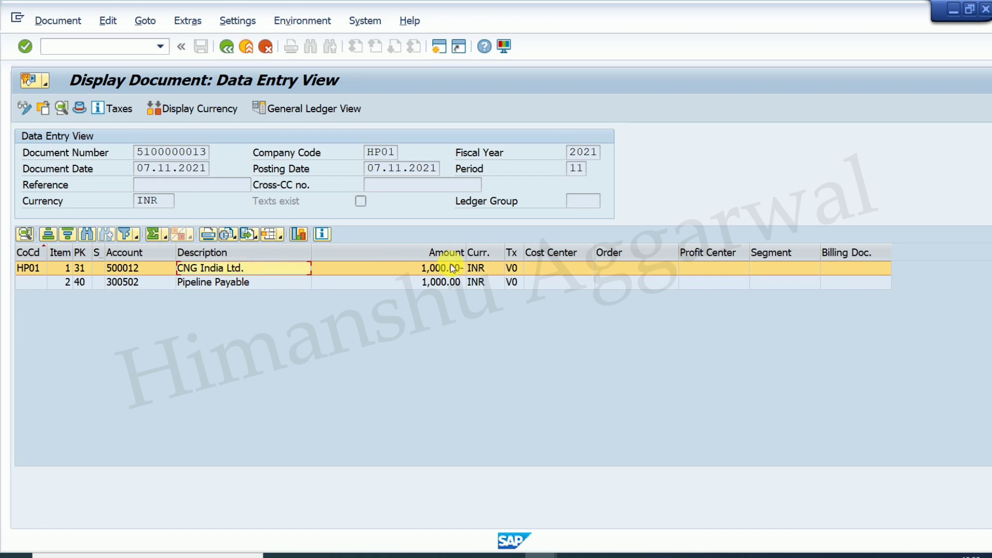
click(120, 46)
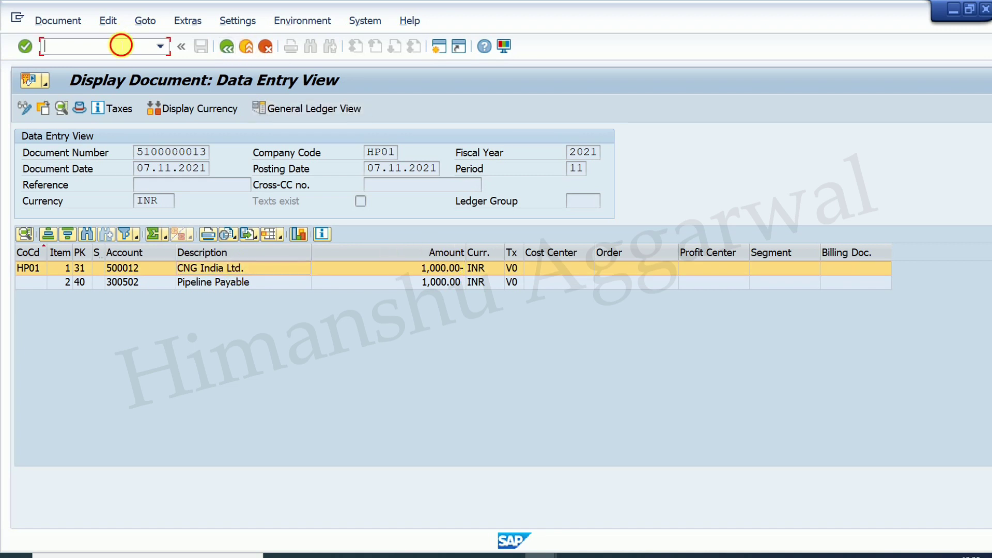
key(shift+F3)
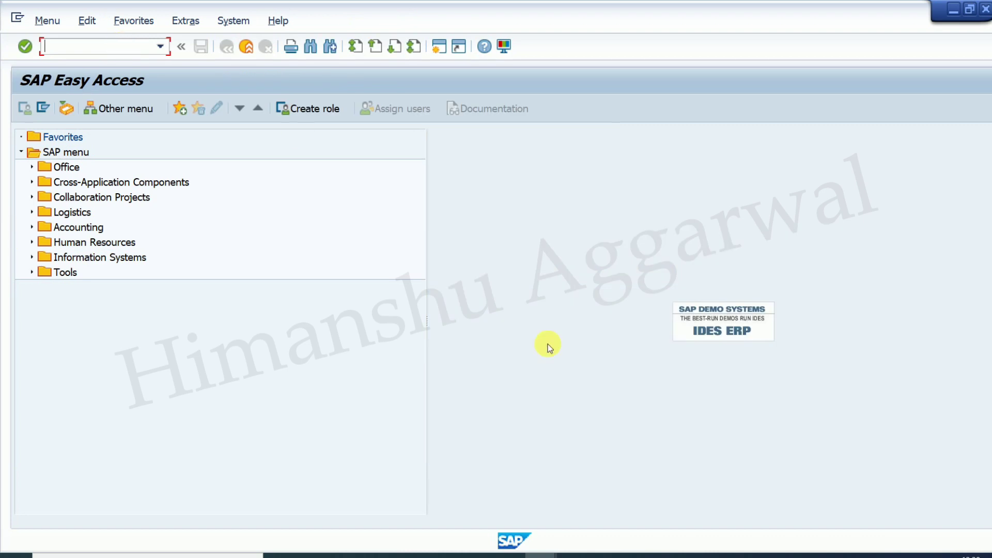
click(639, 556)
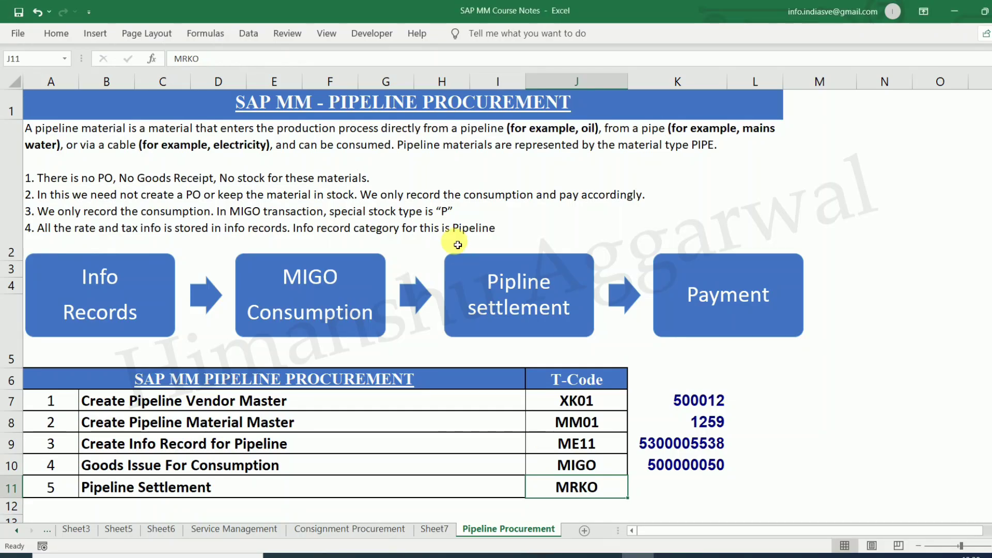